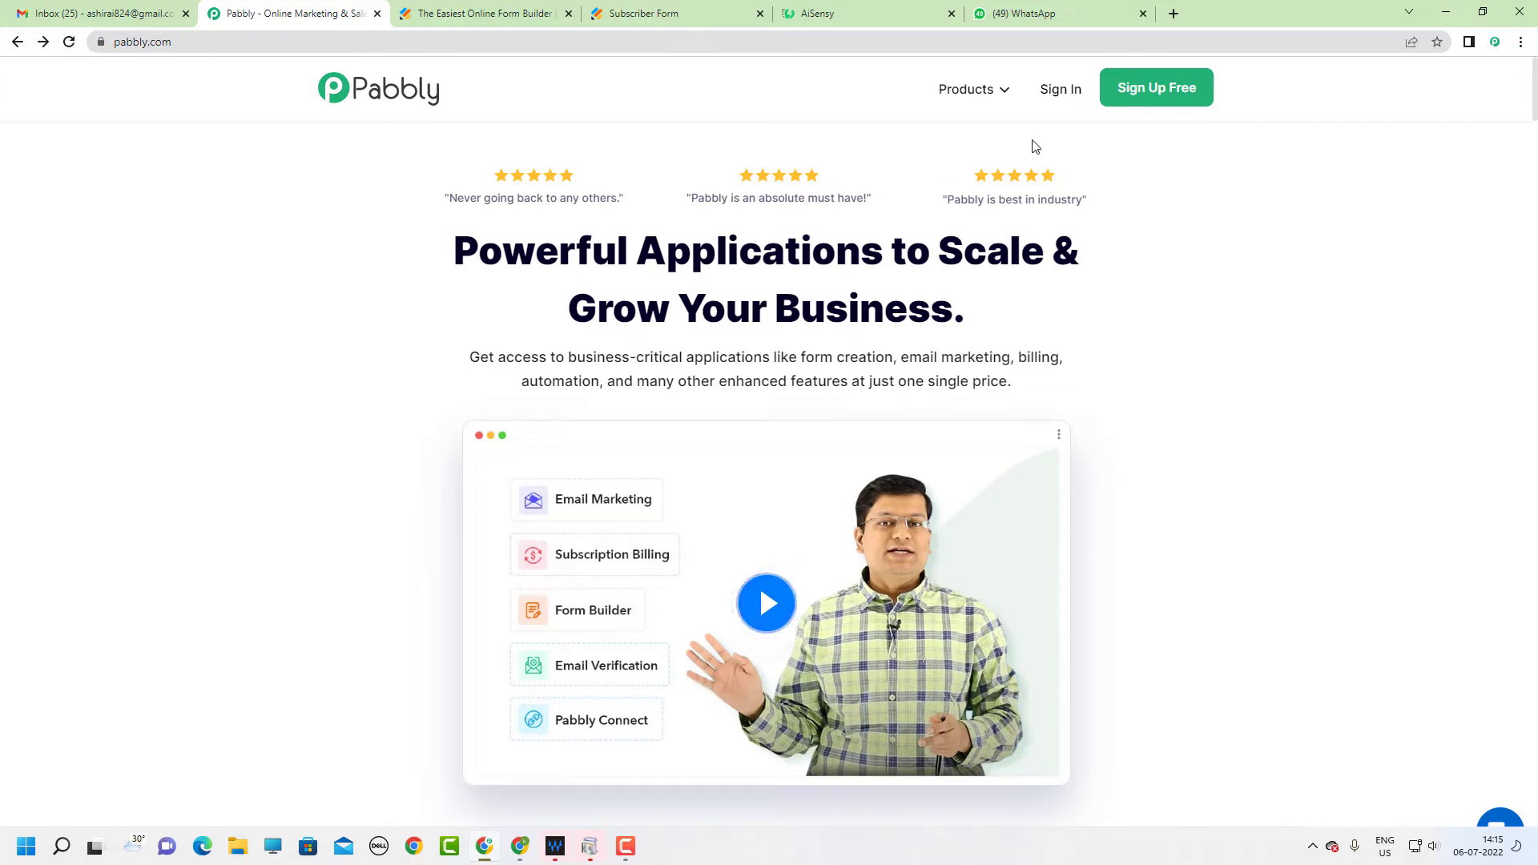
# Sign in to Pabbly Connect and start a new workflow named 'JotForm To WhatsApp'
pyautogui.click(1059, 90)
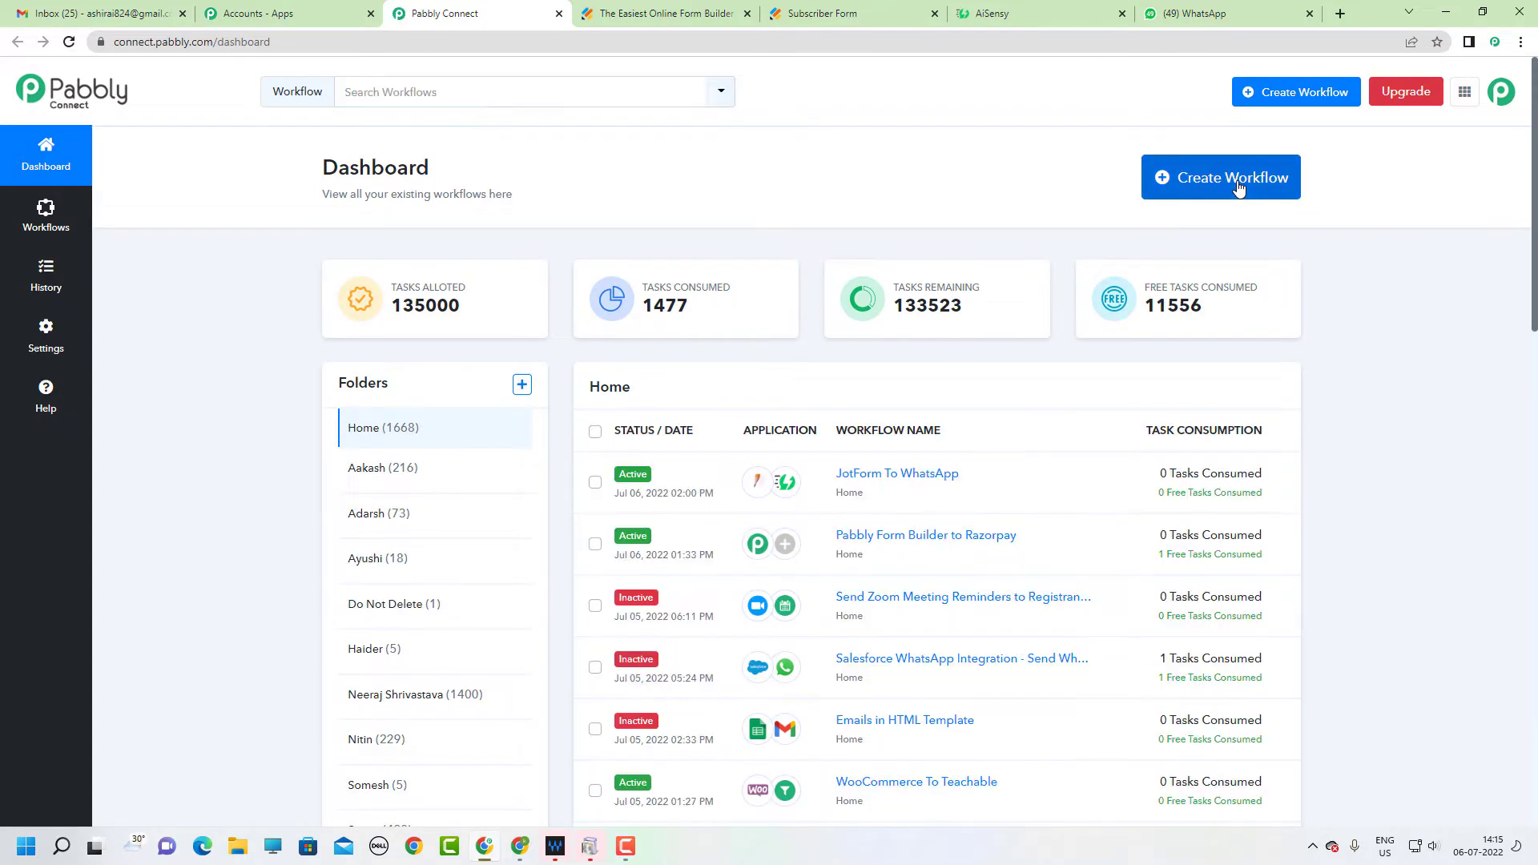
pyautogui.click(1237, 184)
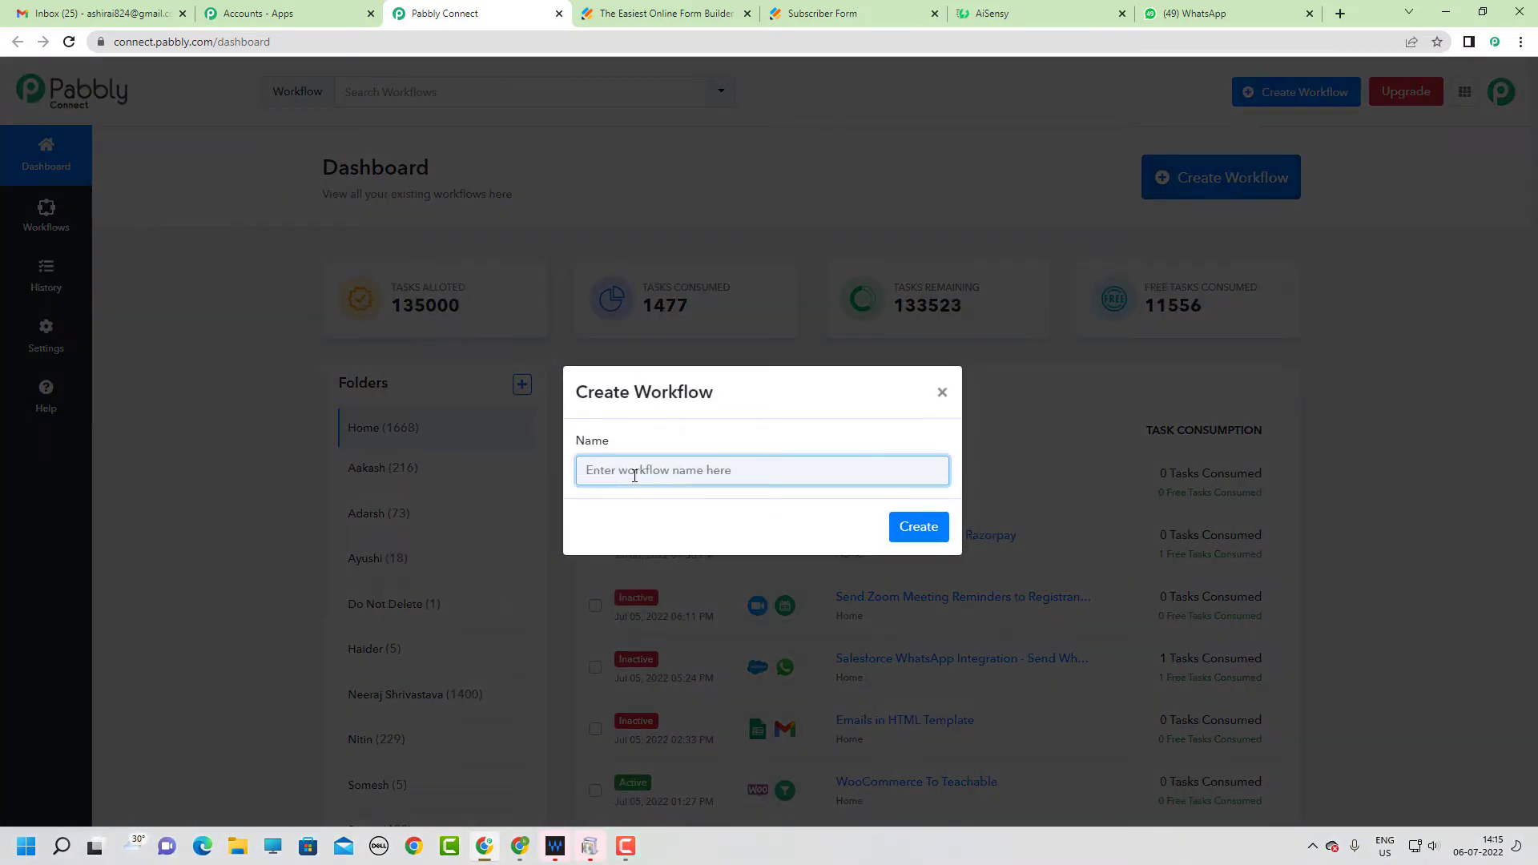
pyautogui.write('Jo')
pyautogui.write('tForm To ')
pyautogui.write('WhatsApp')
# Create the workflow, then search 'Jot' and select JotForm as the trigger application
pyautogui.click(911, 526)
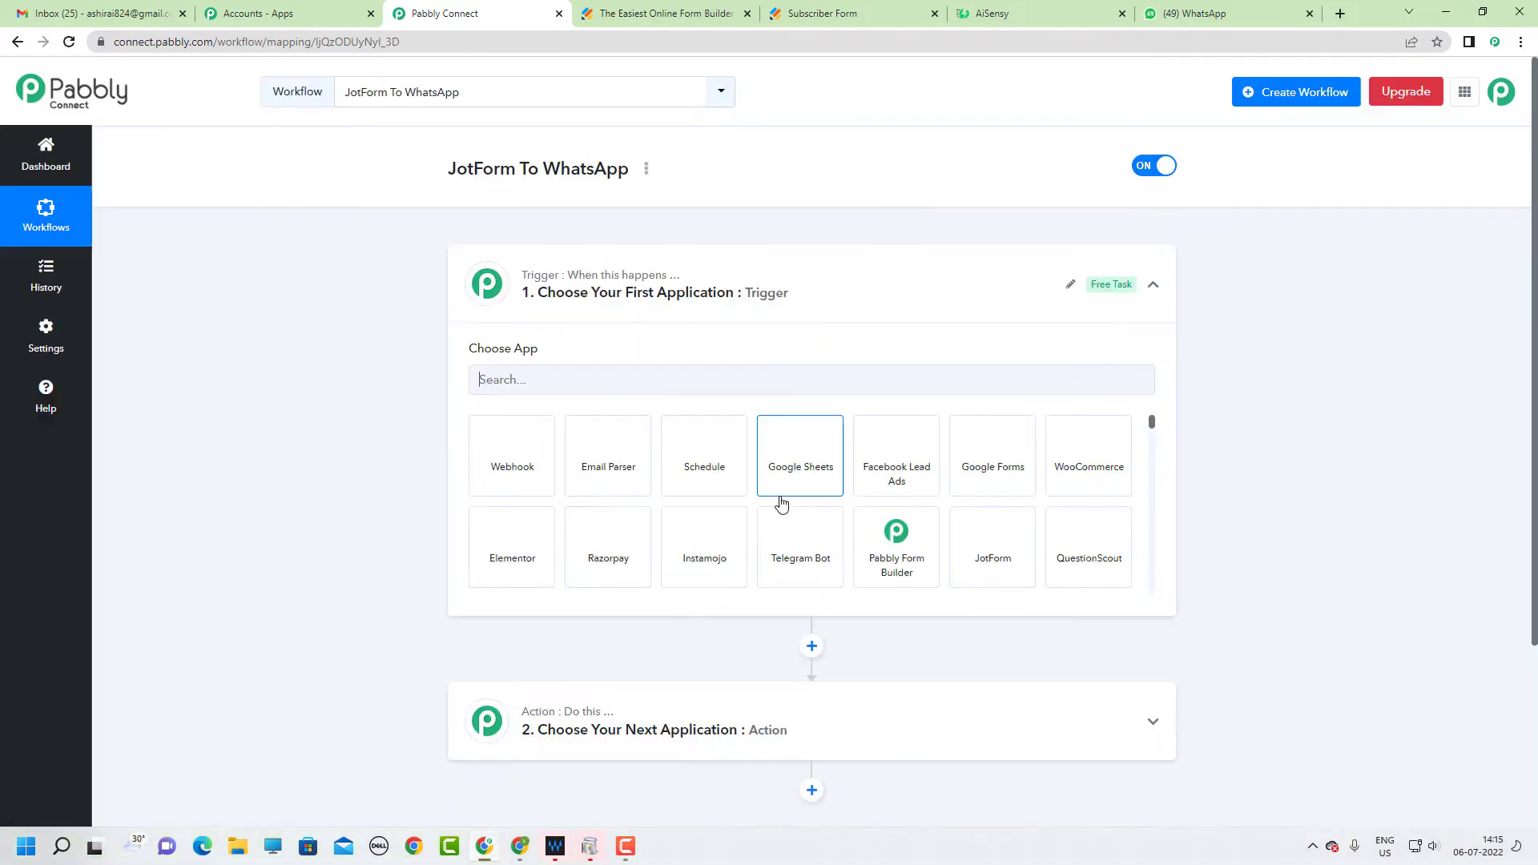
pyautogui.click(690, 314)
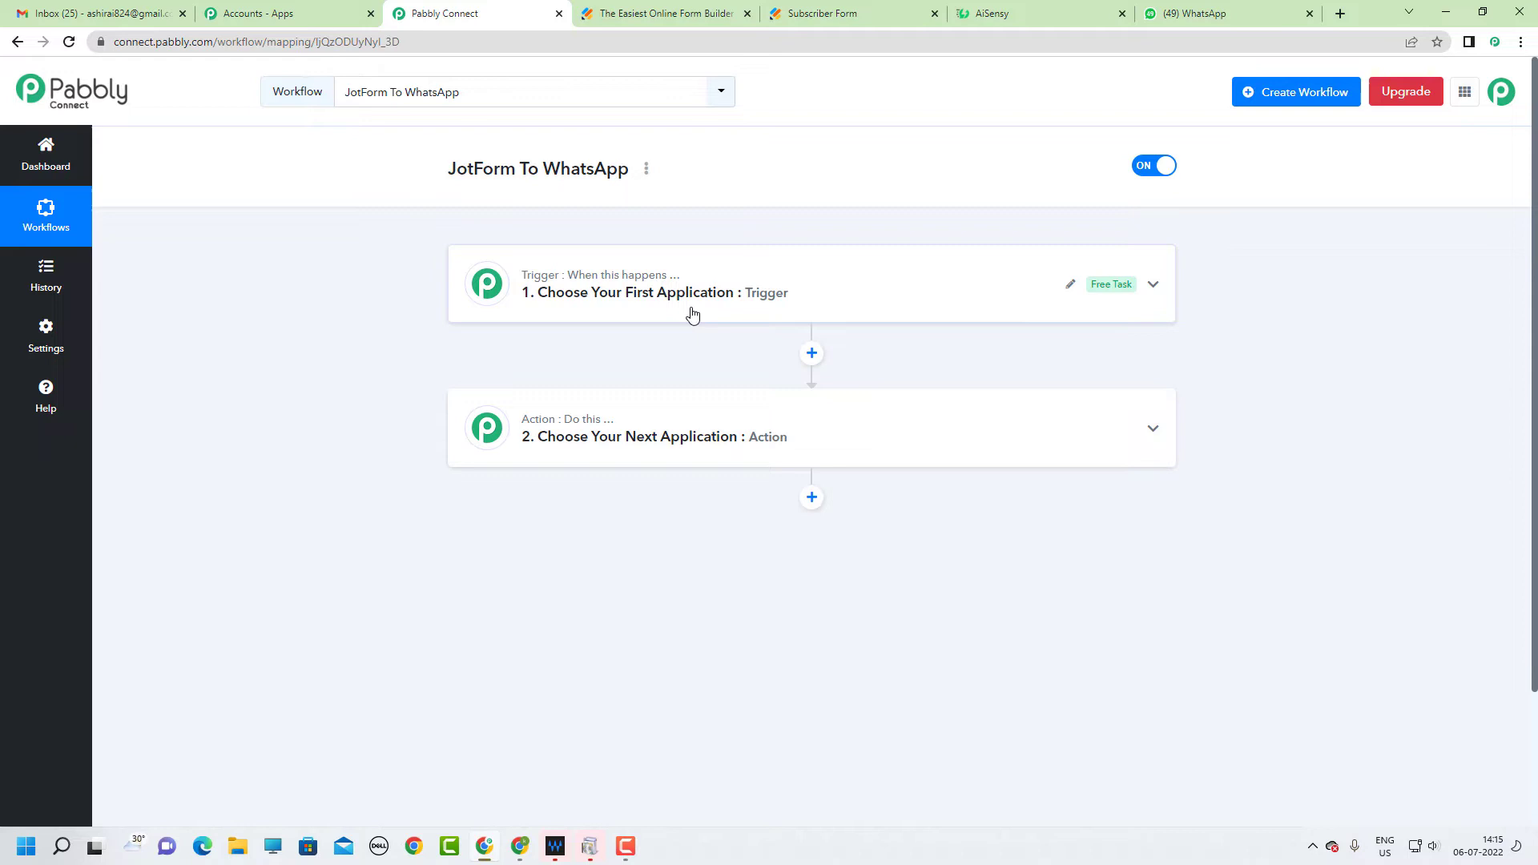
pyautogui.moveTo(622, 276)
pyautogui.moveTo(568, 280); pyautogui.dragTo(703, 275)
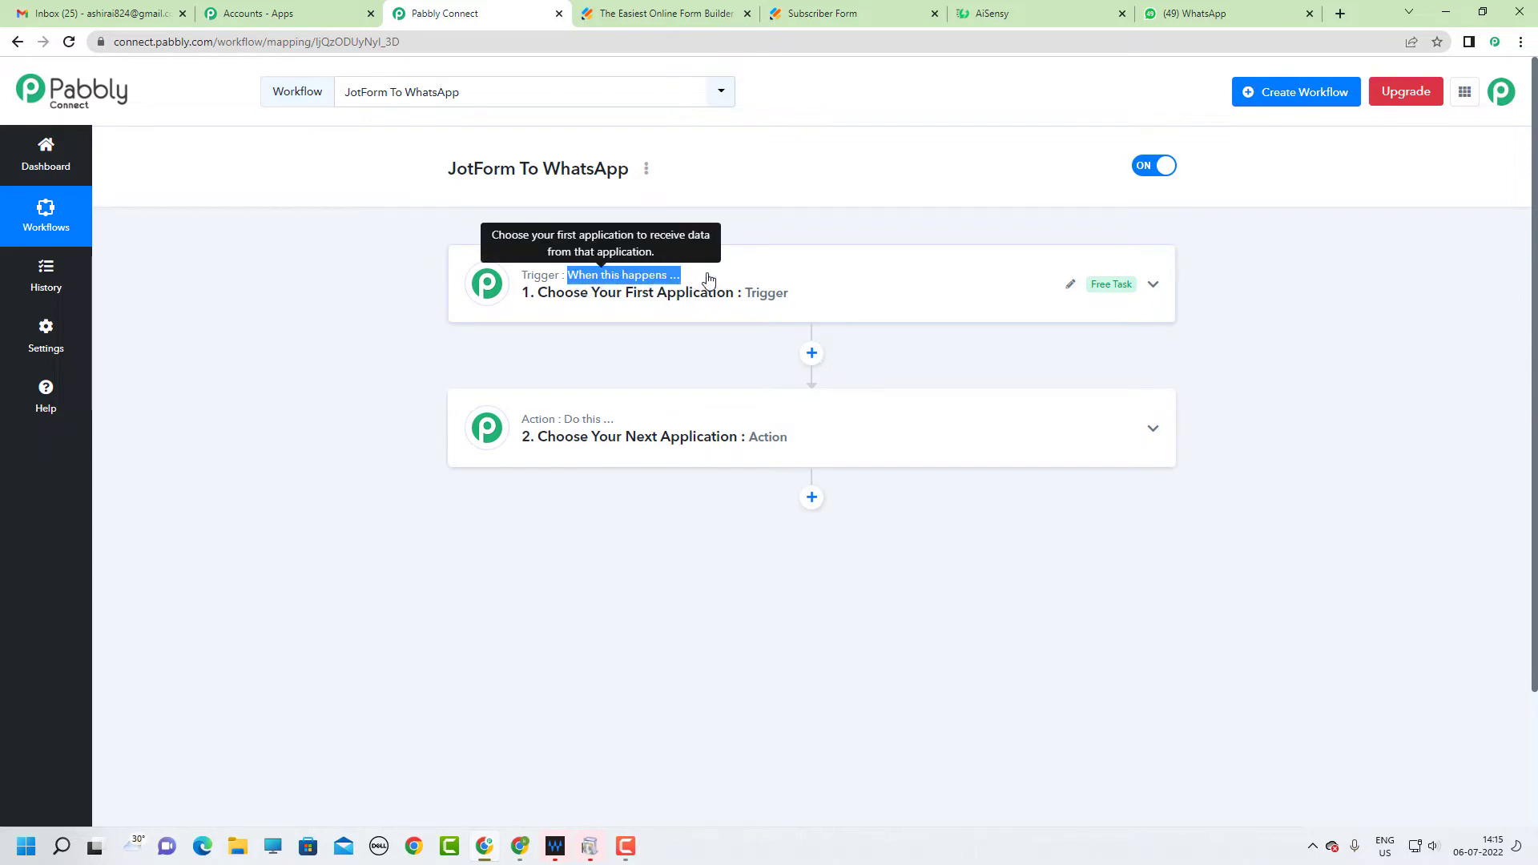
pyautogui.click(592, 300)
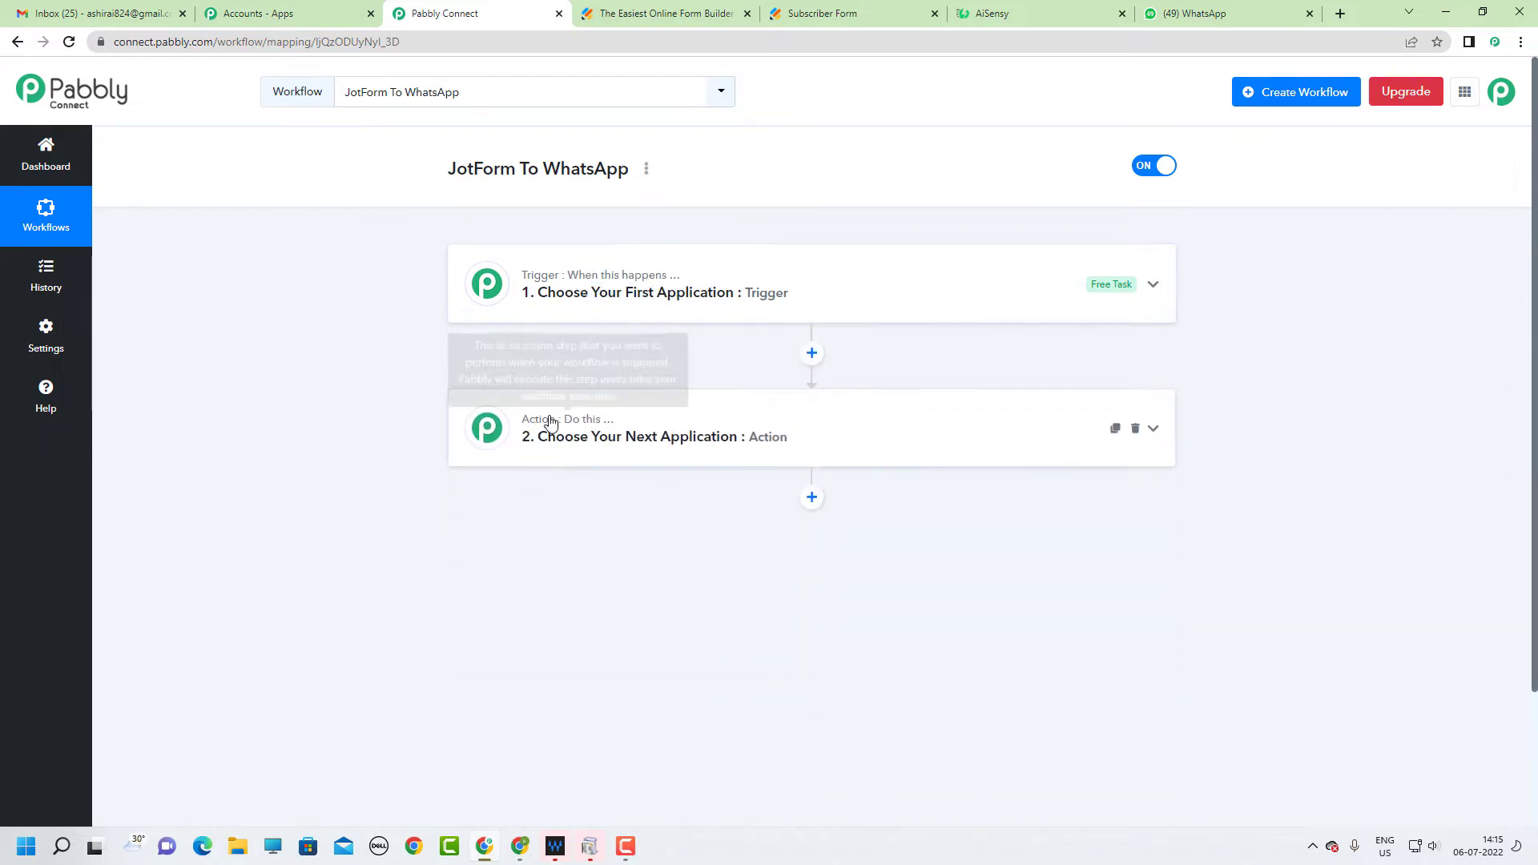
pyautogui.moveTo(563, 418); pyautogui.dragTo(613, 419)
pyautogui.click(626, 309)
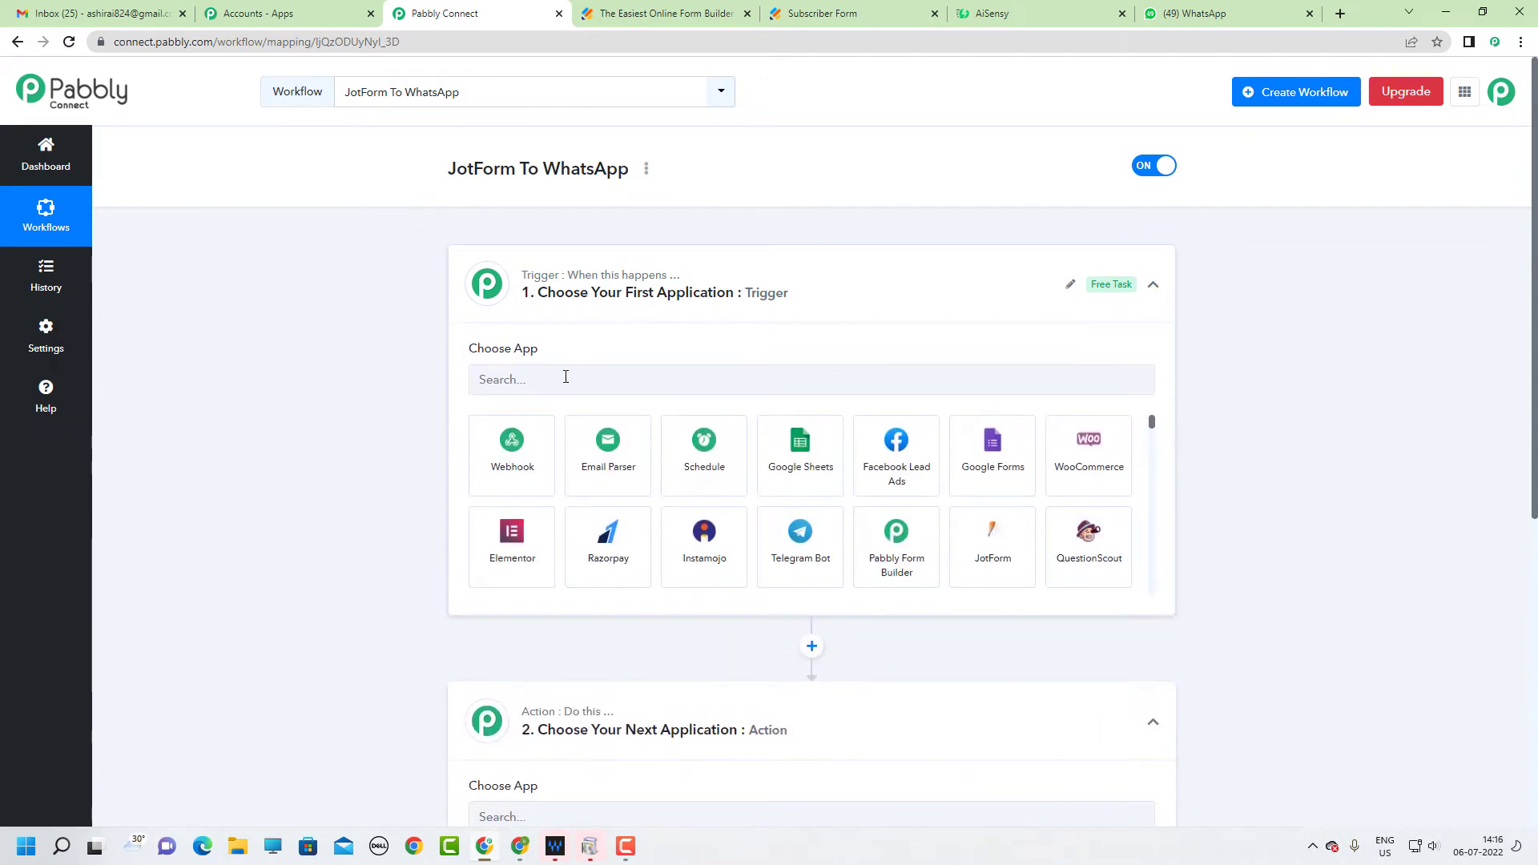
pyautogui.click(565, 381)
pyautogui.write('Jot')
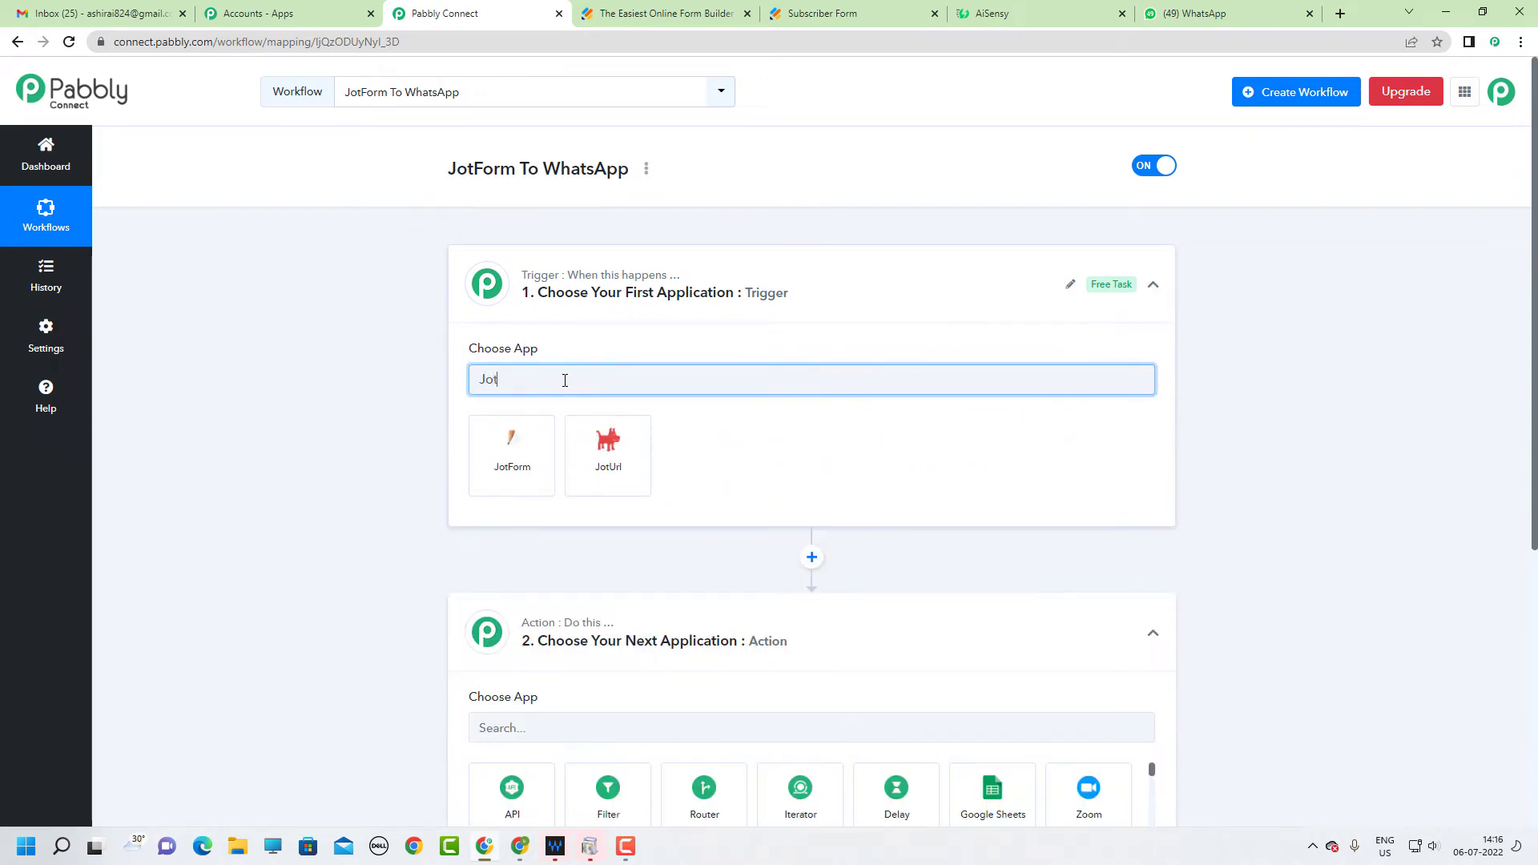
pyautogui.click(515, 452)
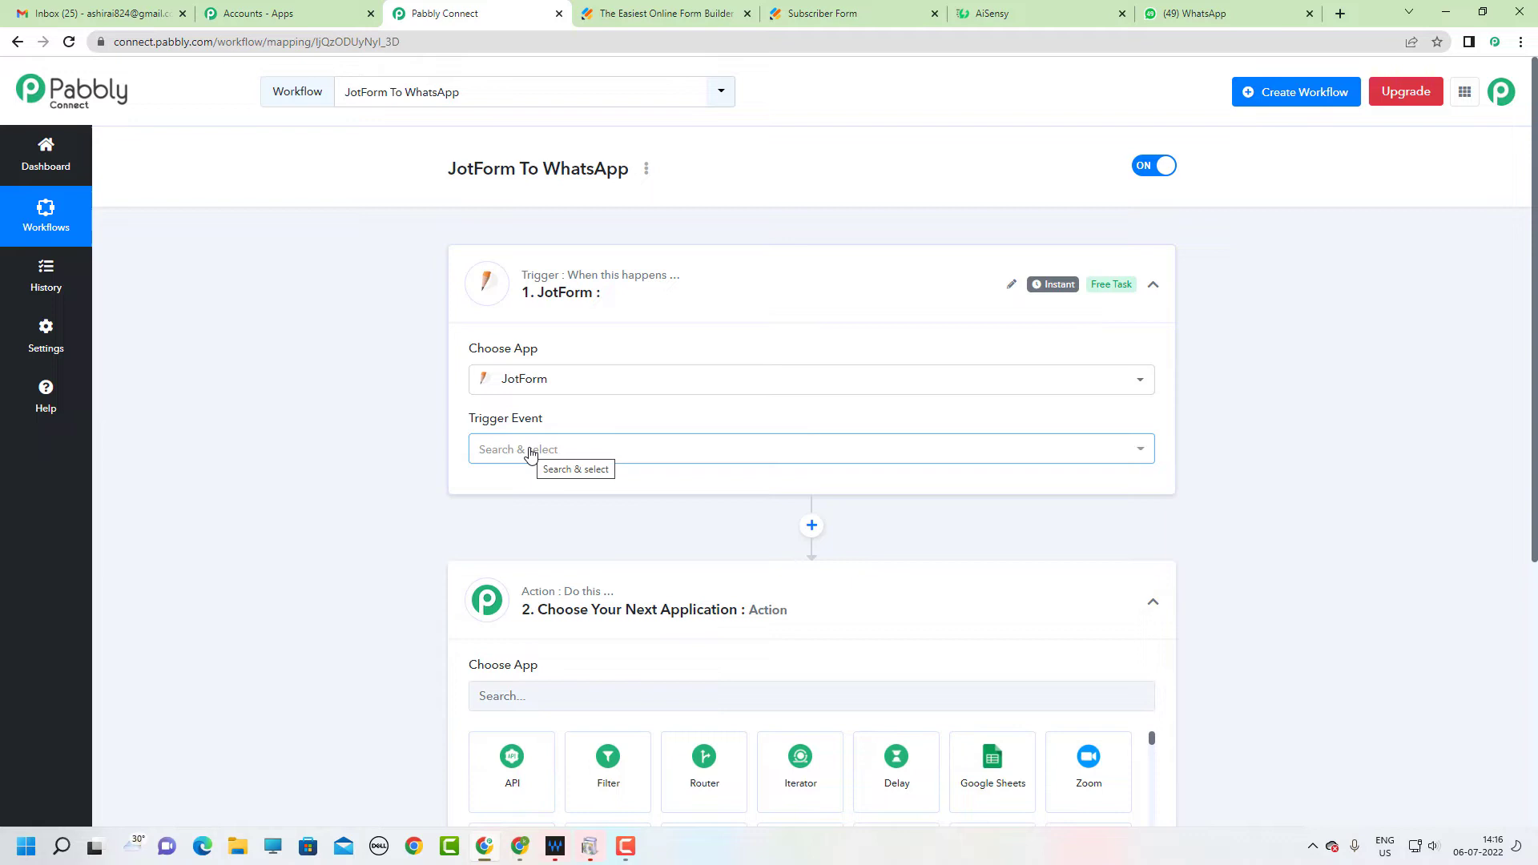
# Set the JotForm trigger event to New Response and copy its webhook URL
pyautogui.click(530, 454)
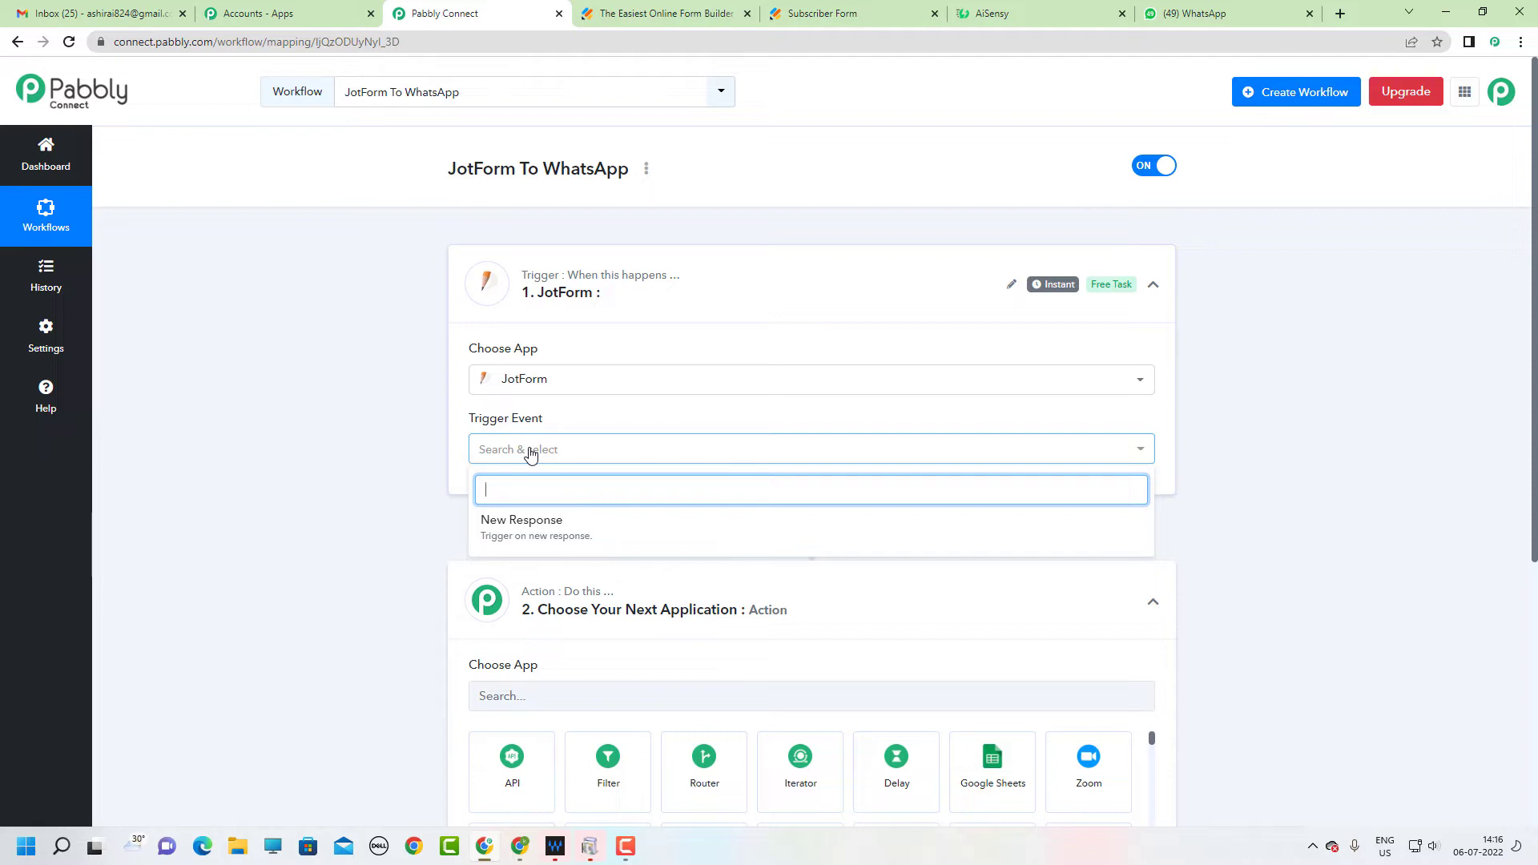
pyautogui.click(529, 454)
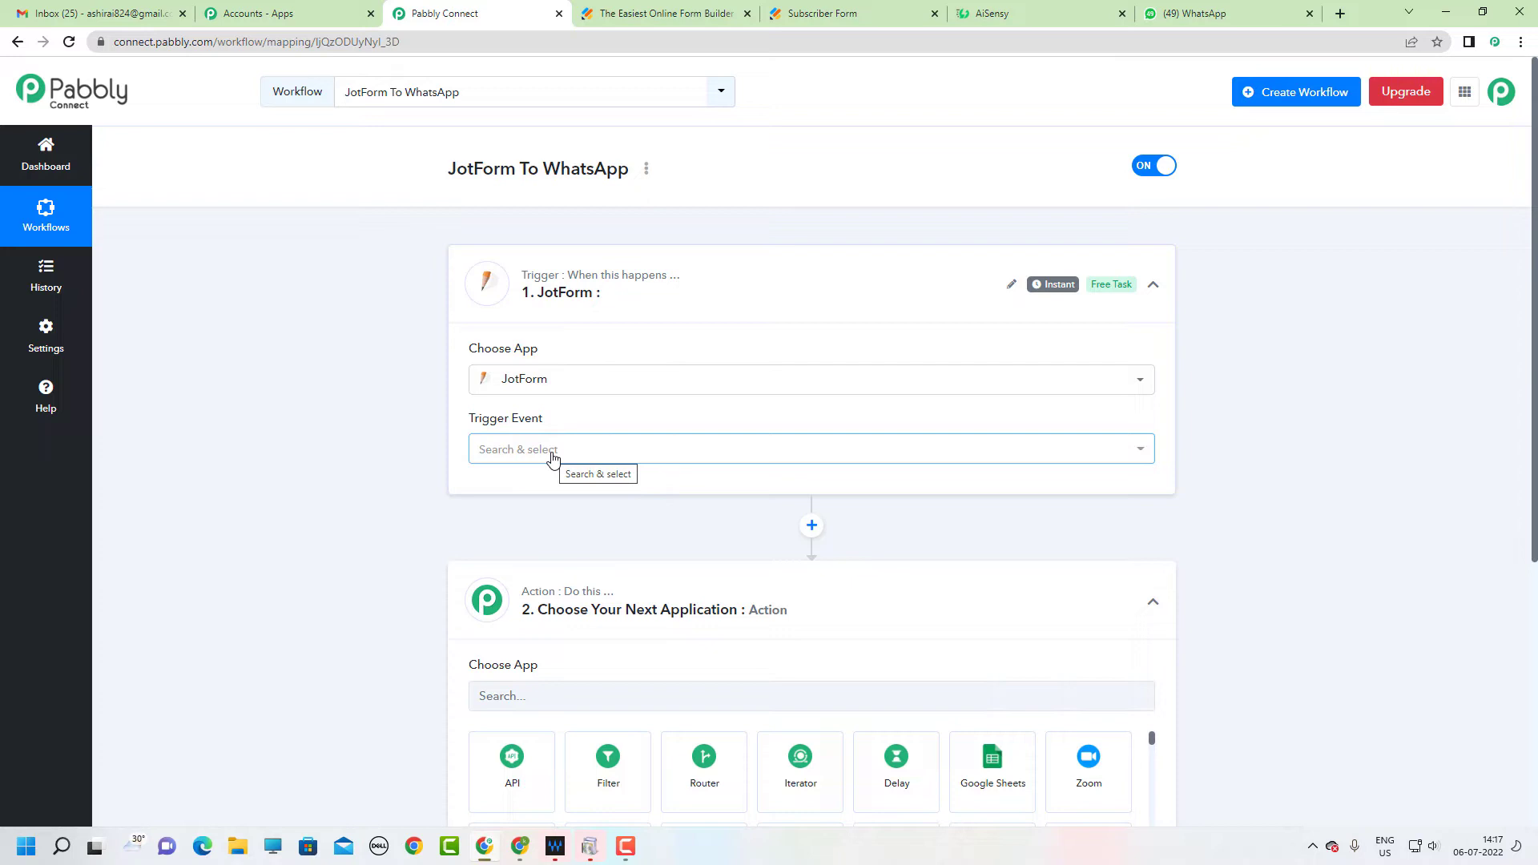
pyautogui.click(551, 455)
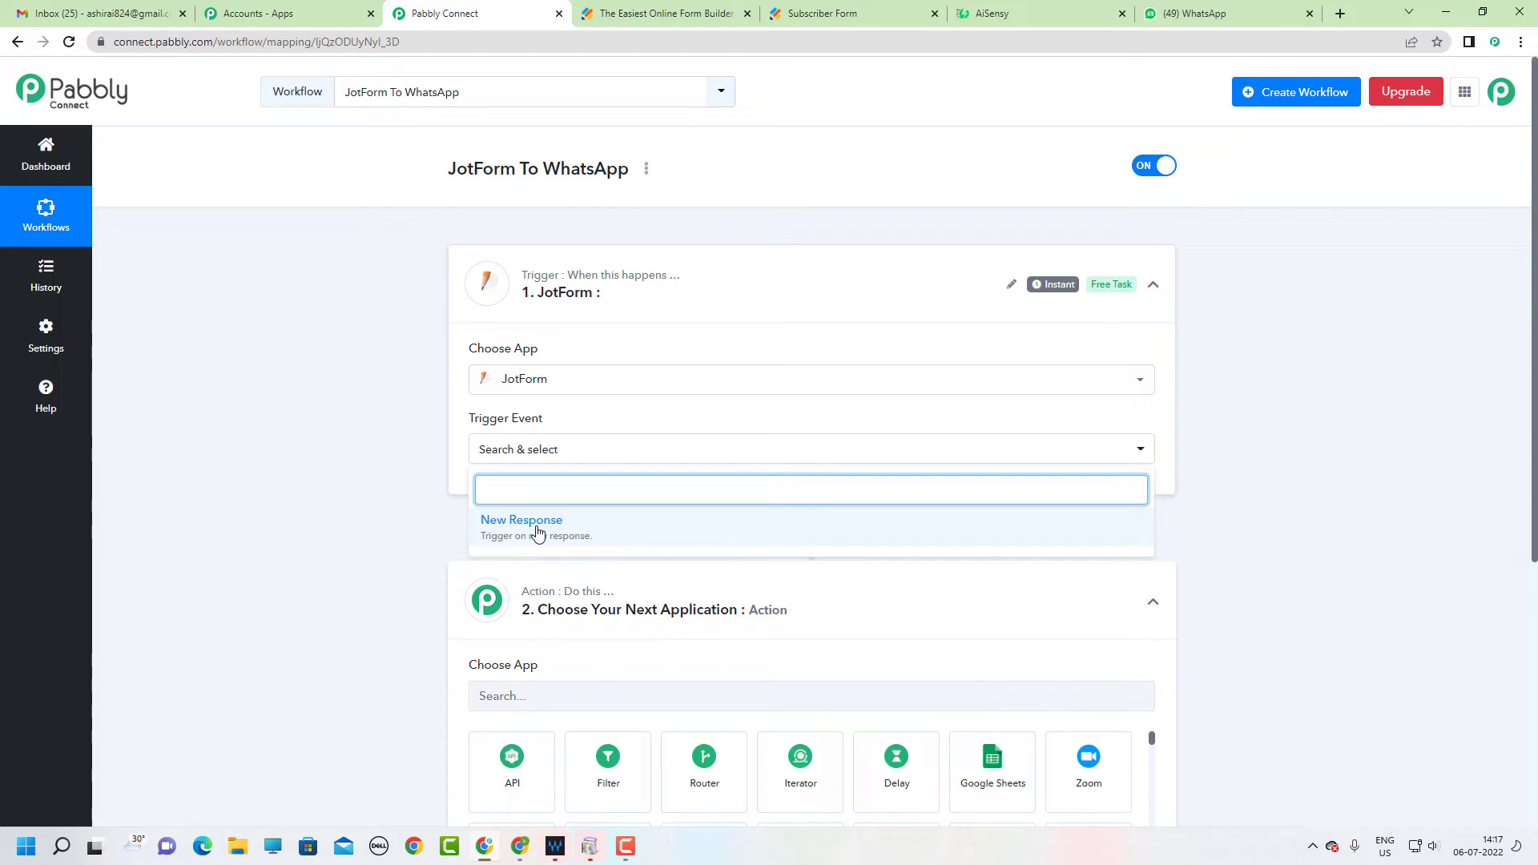
pyautogui.click(536, 533)
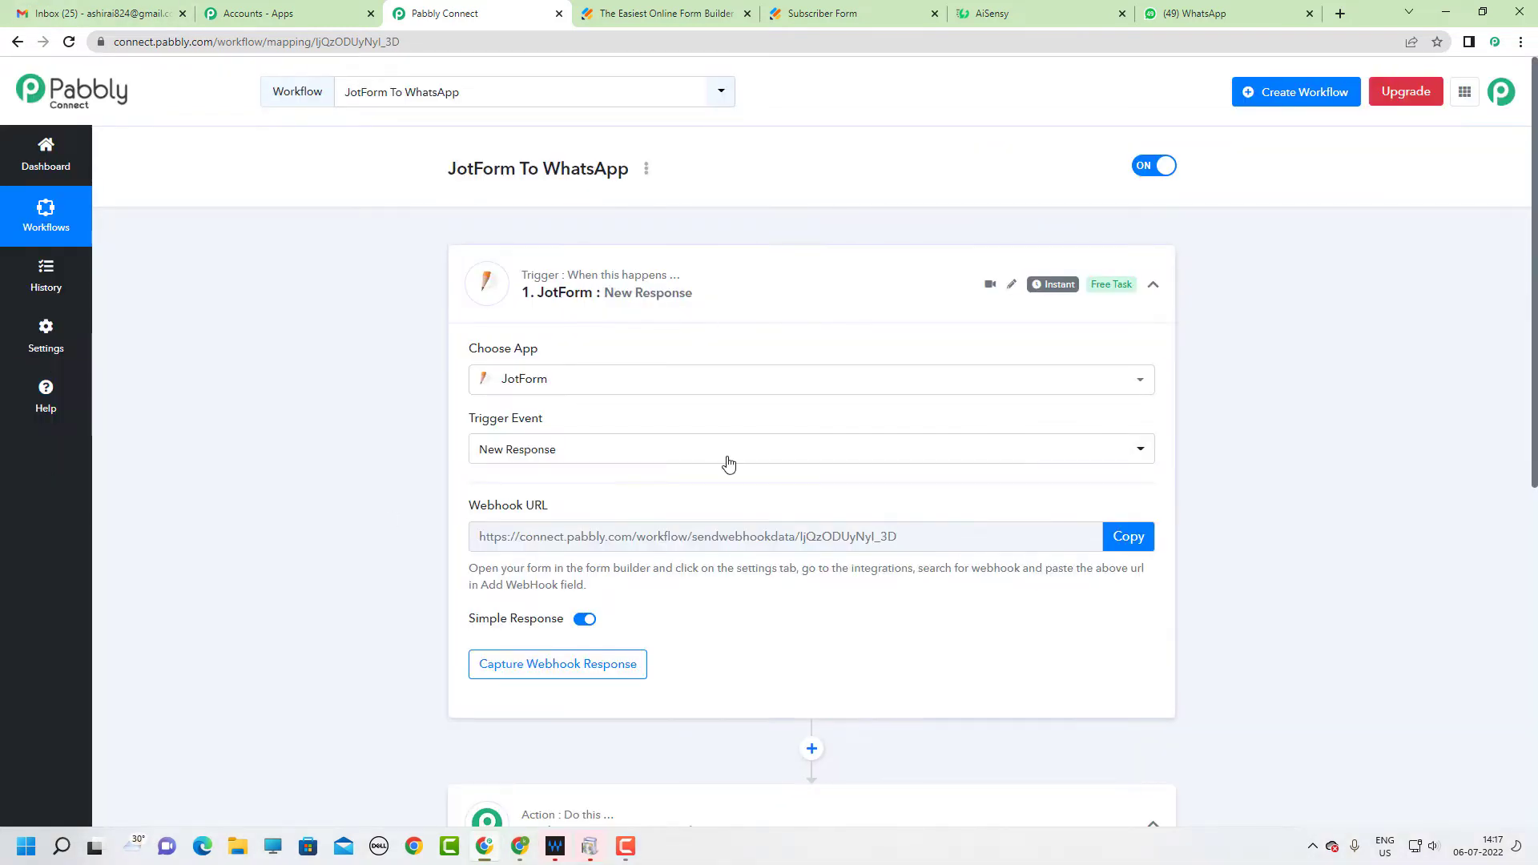
pyautogui.scroll(-1, 830, 522)
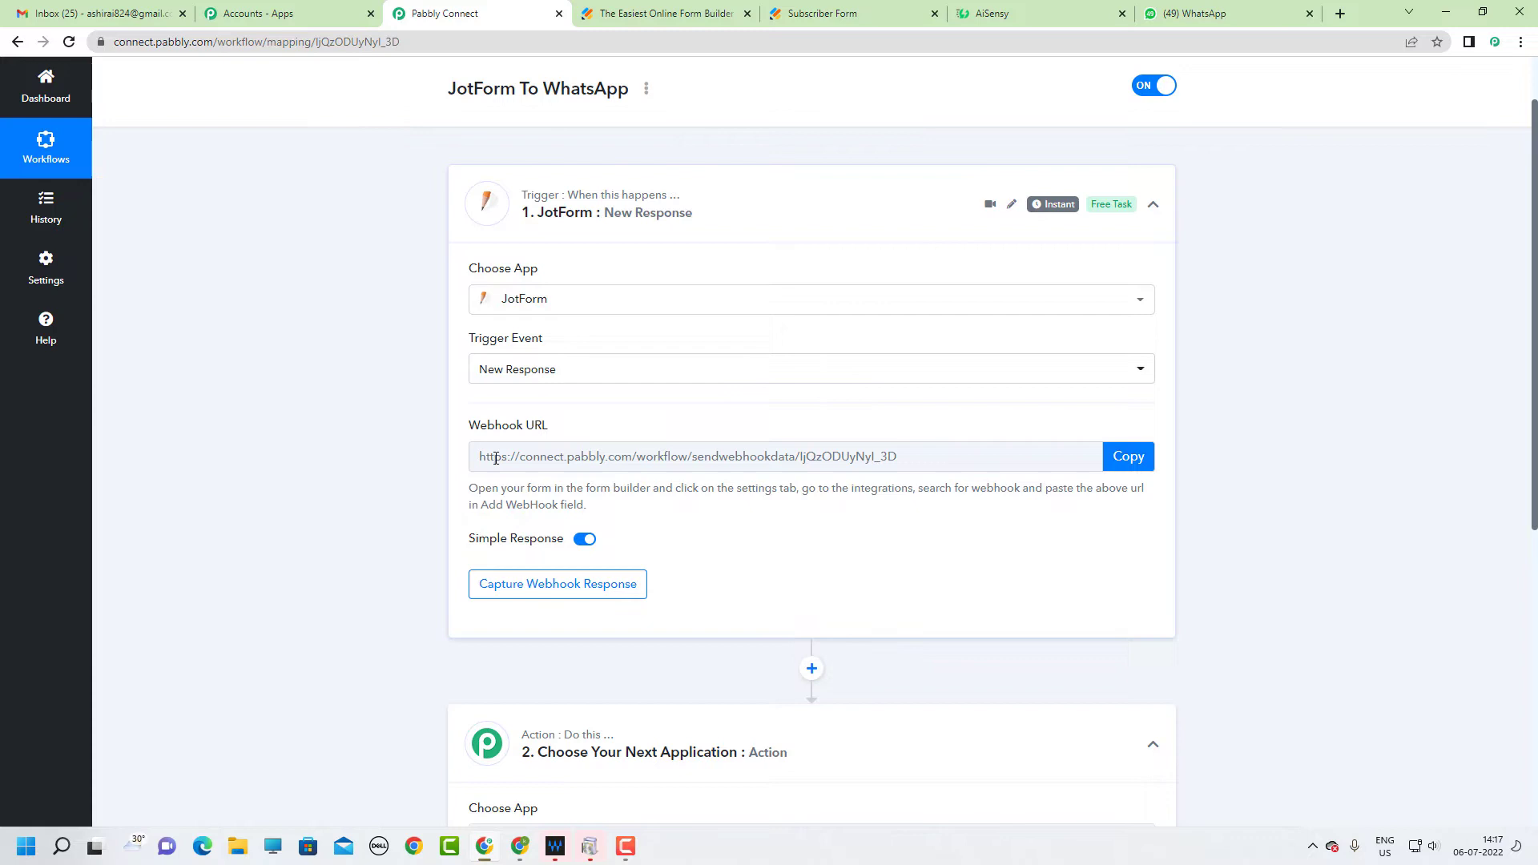
pyautogui.click(1122, 458)
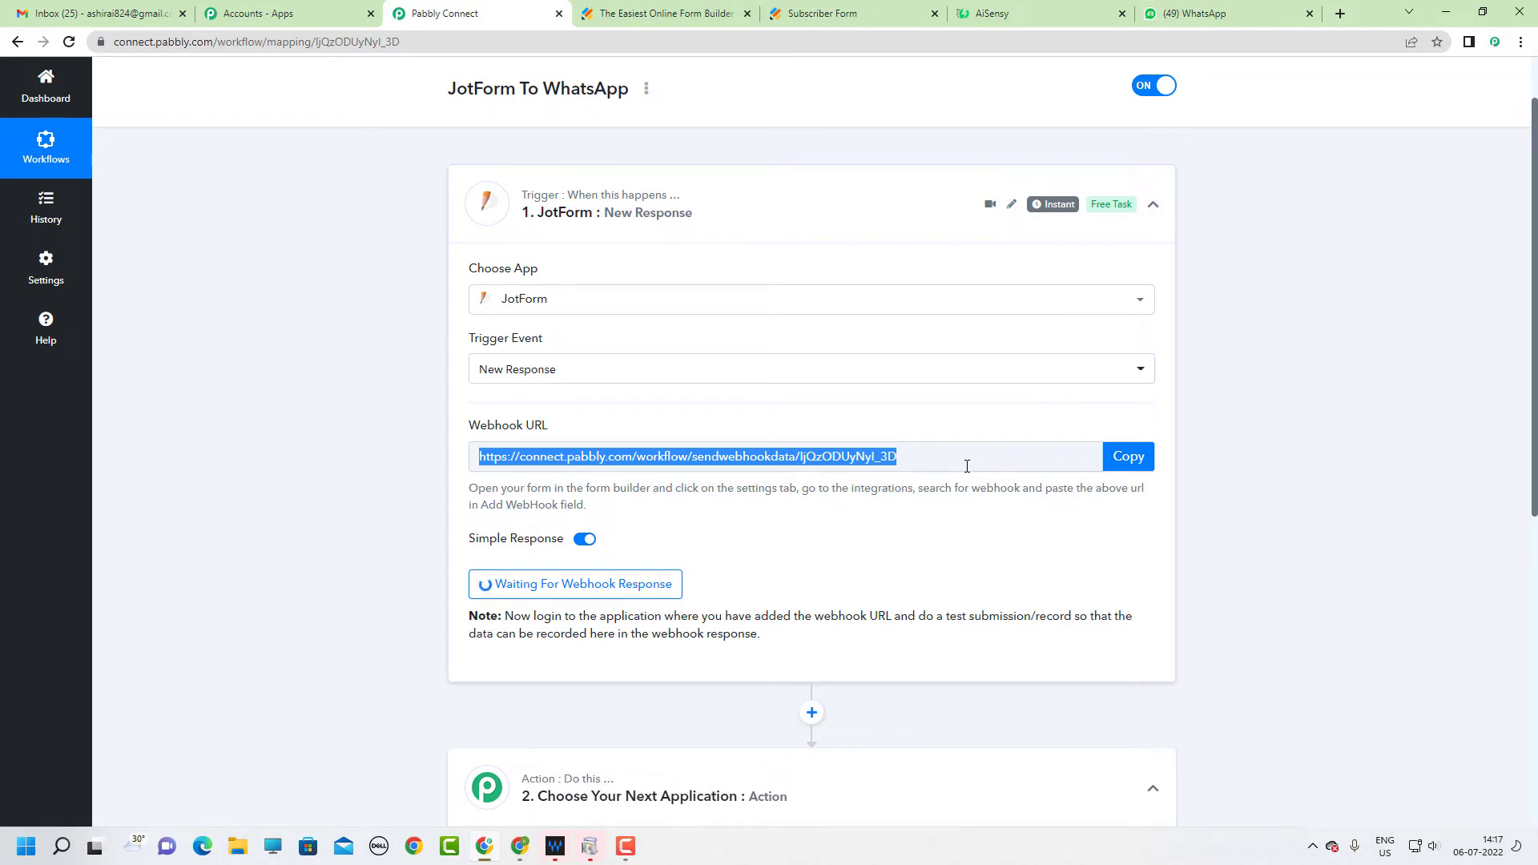
pyautogui.click(1134, 466)
# Add a WebHooks integration with the pasted Pabbly URL to the Jotform Subscriber Form
pyautogui.click(655, 13)
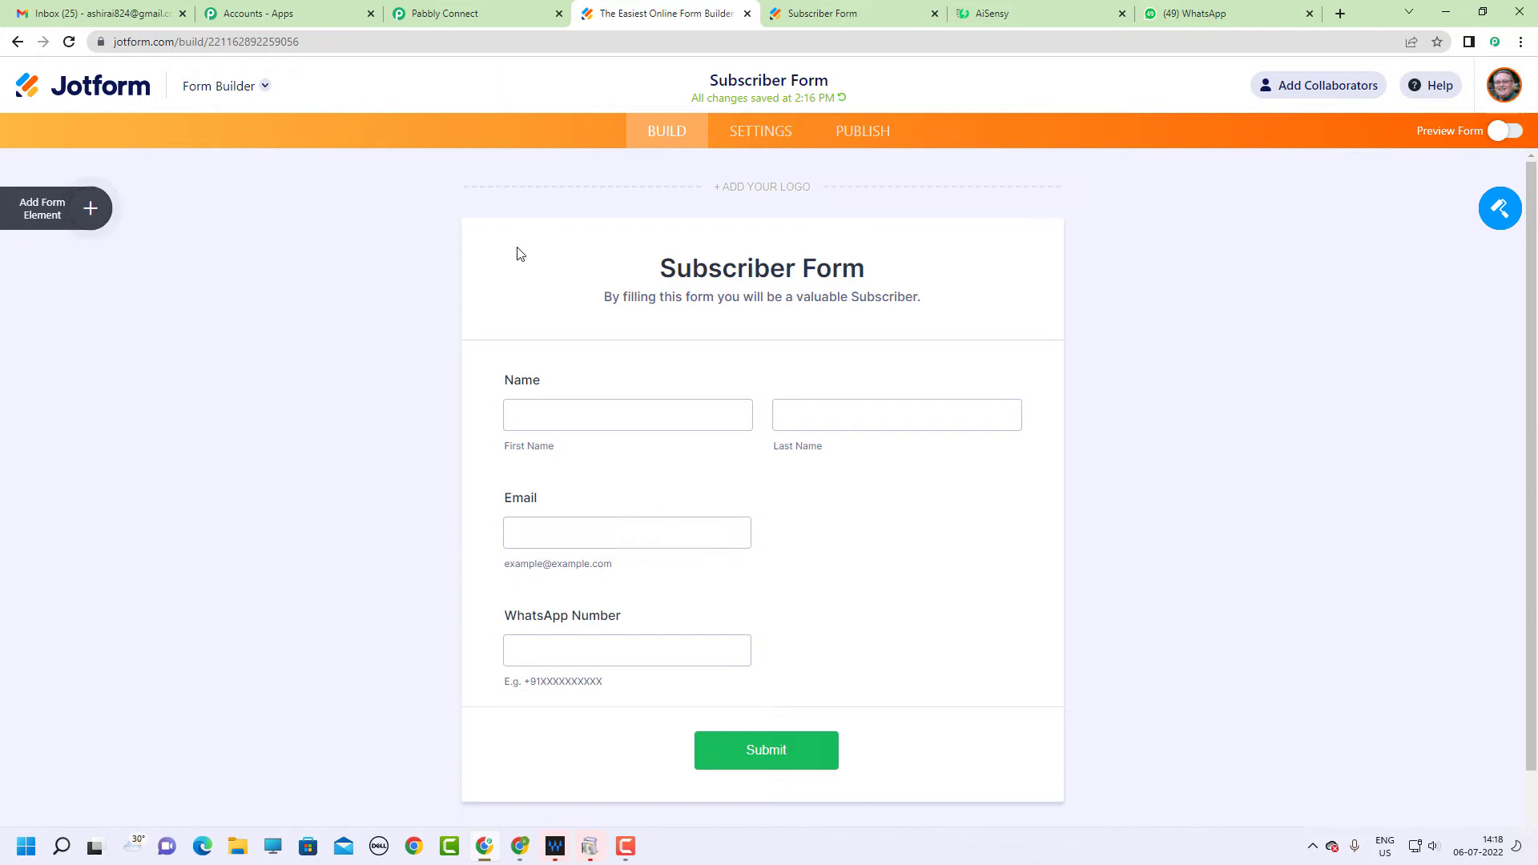
pyautogui.click(753, 131)
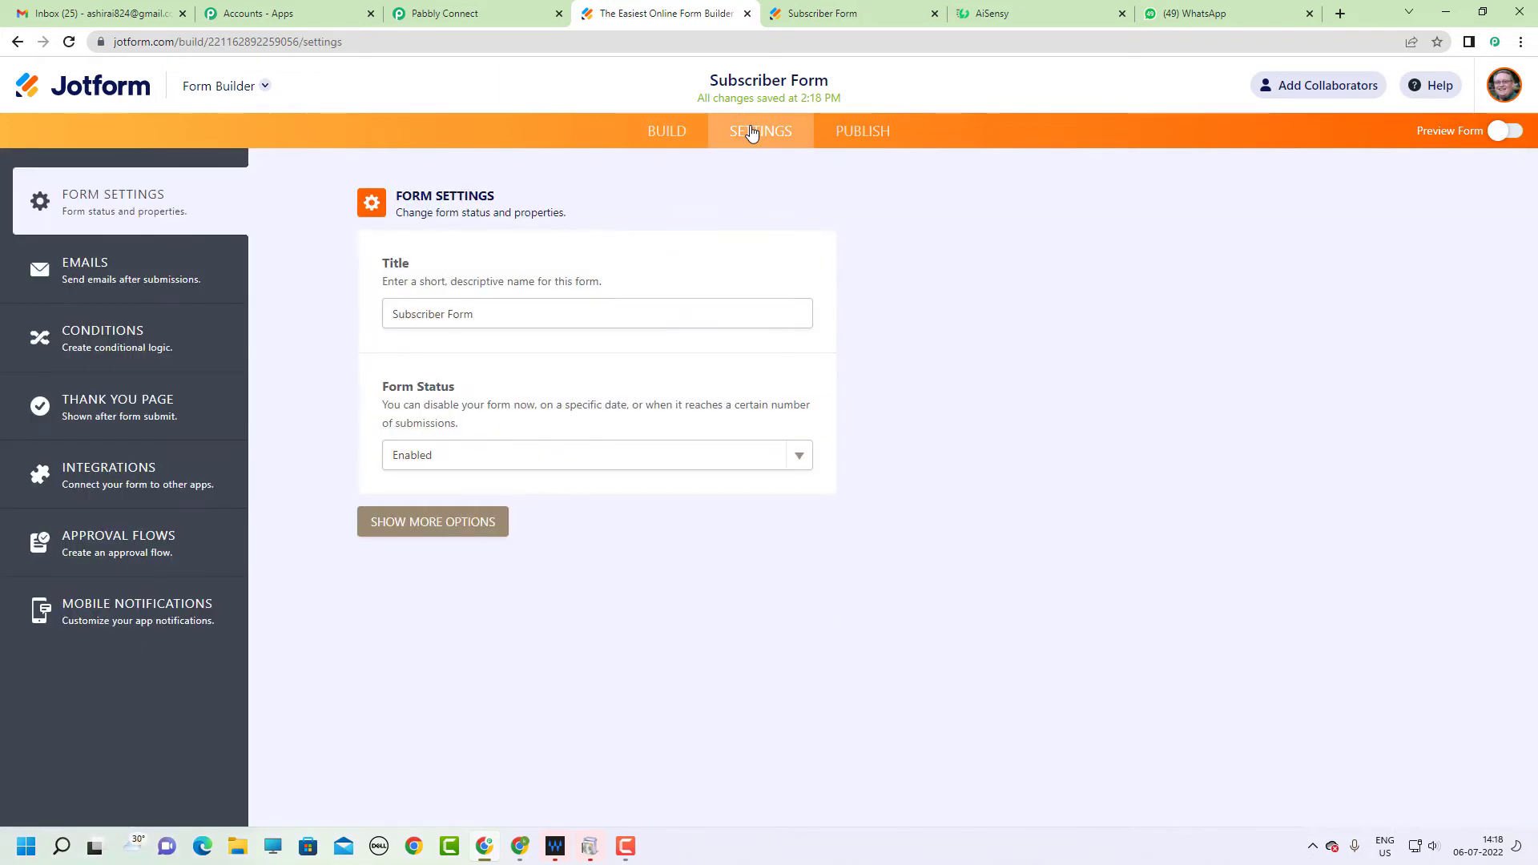
pyautogui.click(141, 475)
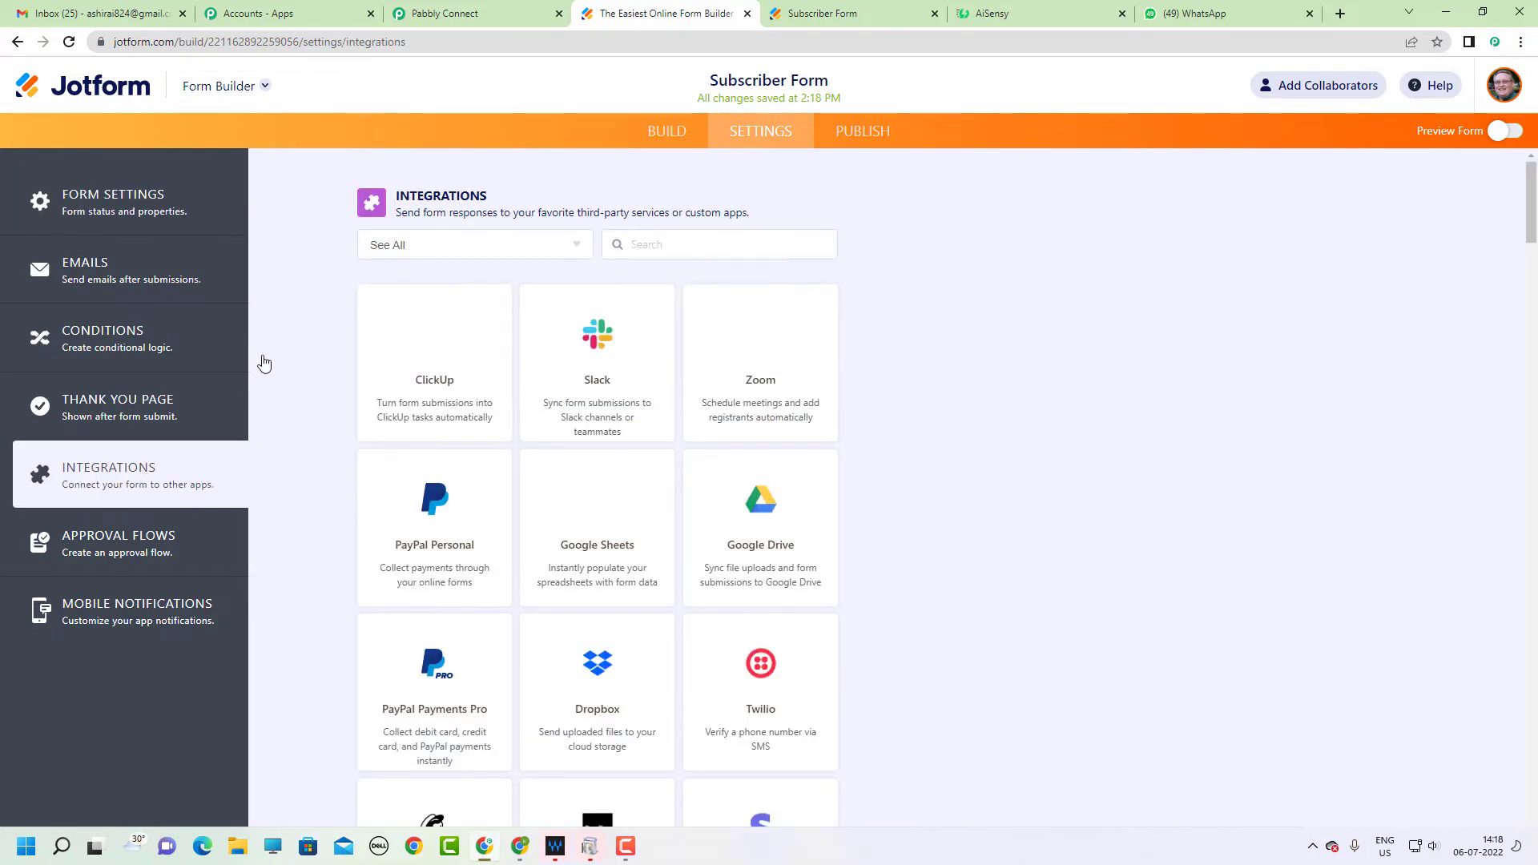
pyautogui.write('web')
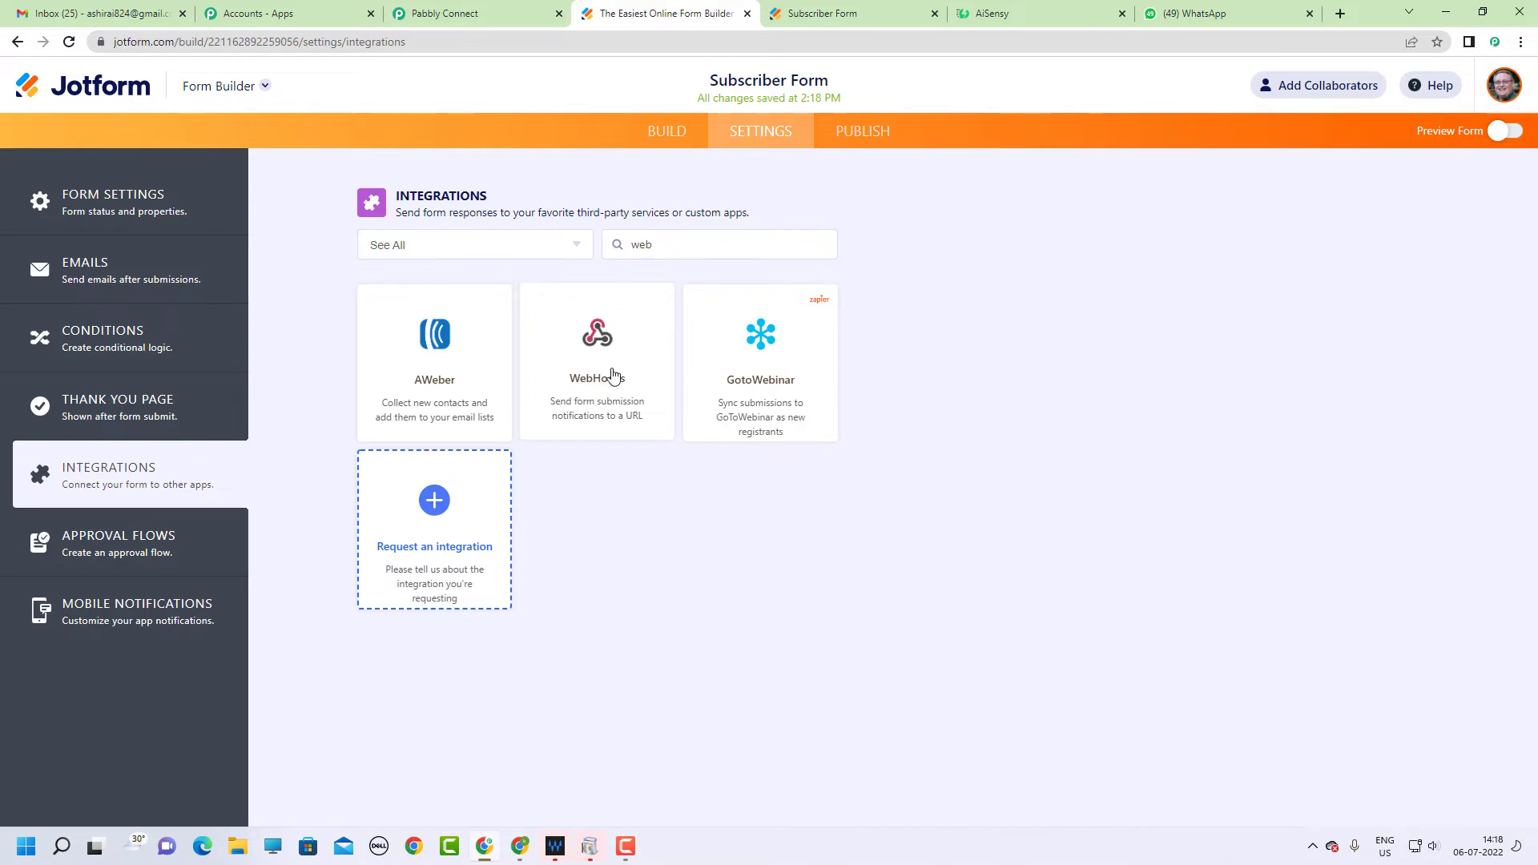
pyautogui.click(597, 335)
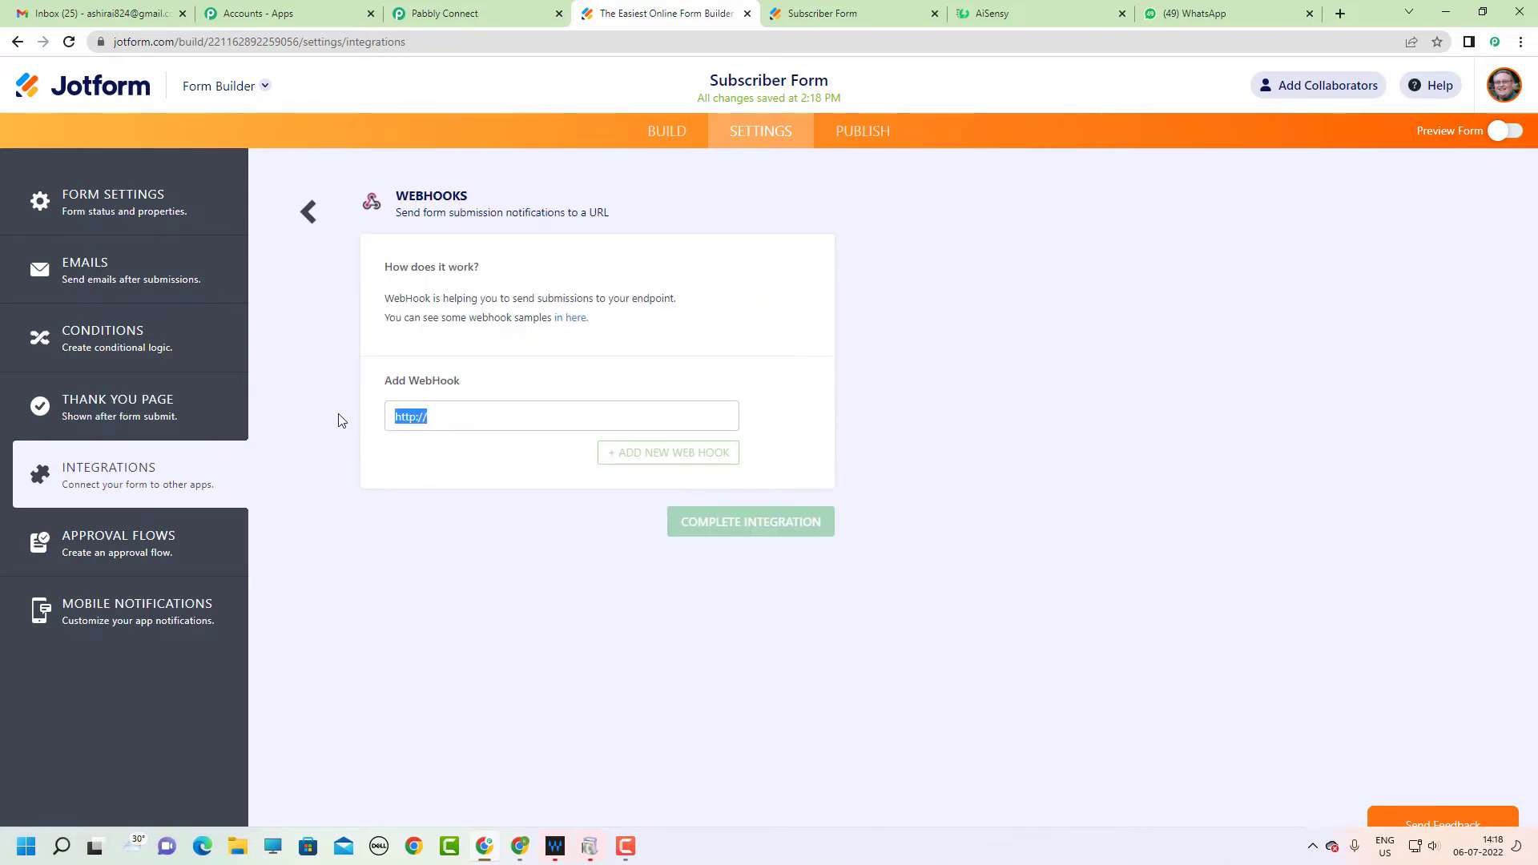
pyautogui.hotkey('ctrl', 'v')
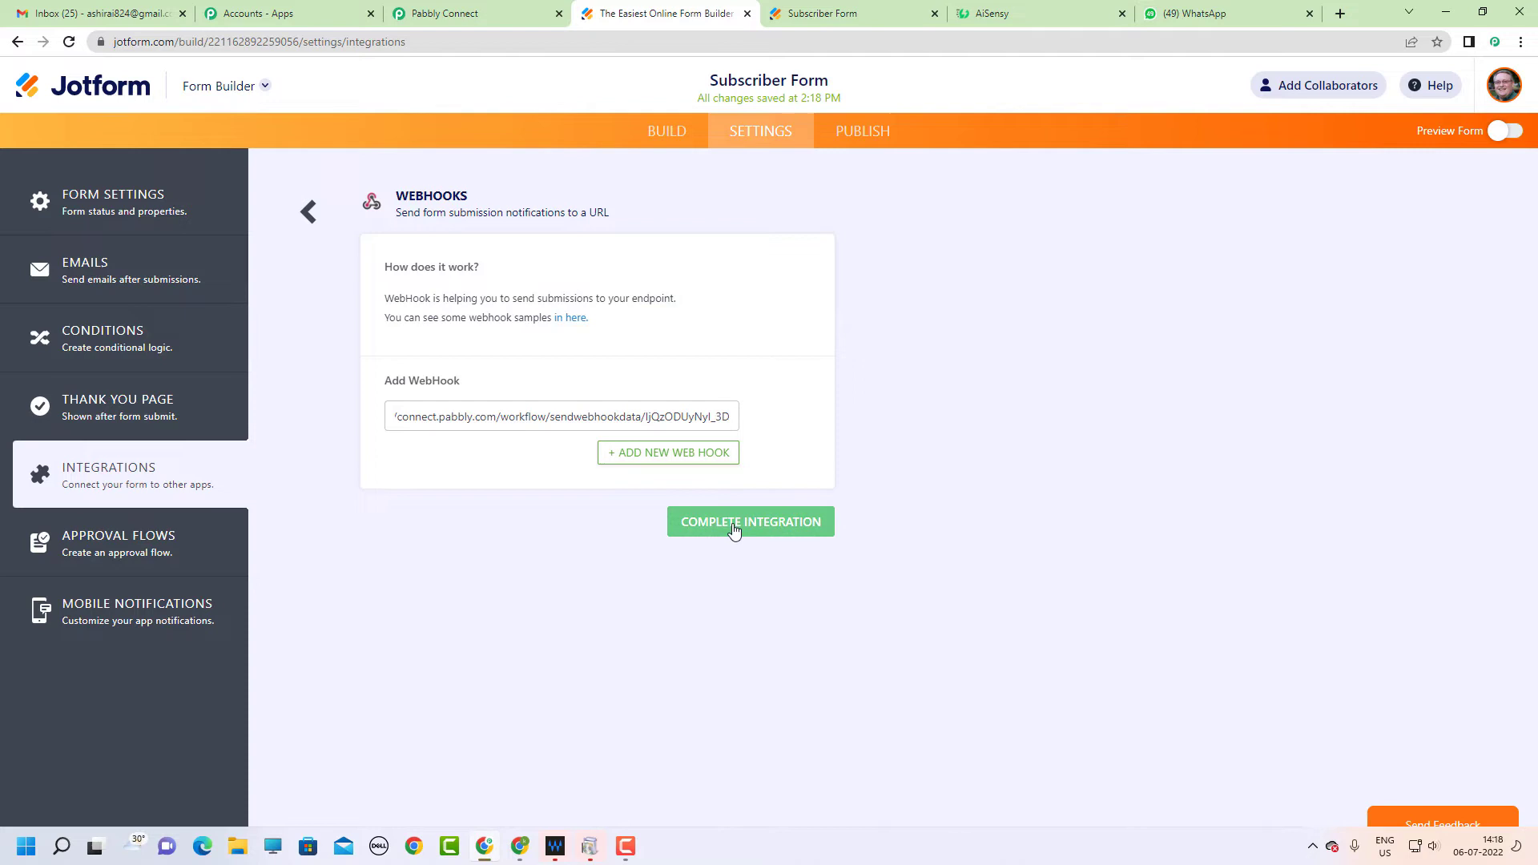
pyautogui.click(734, 530)
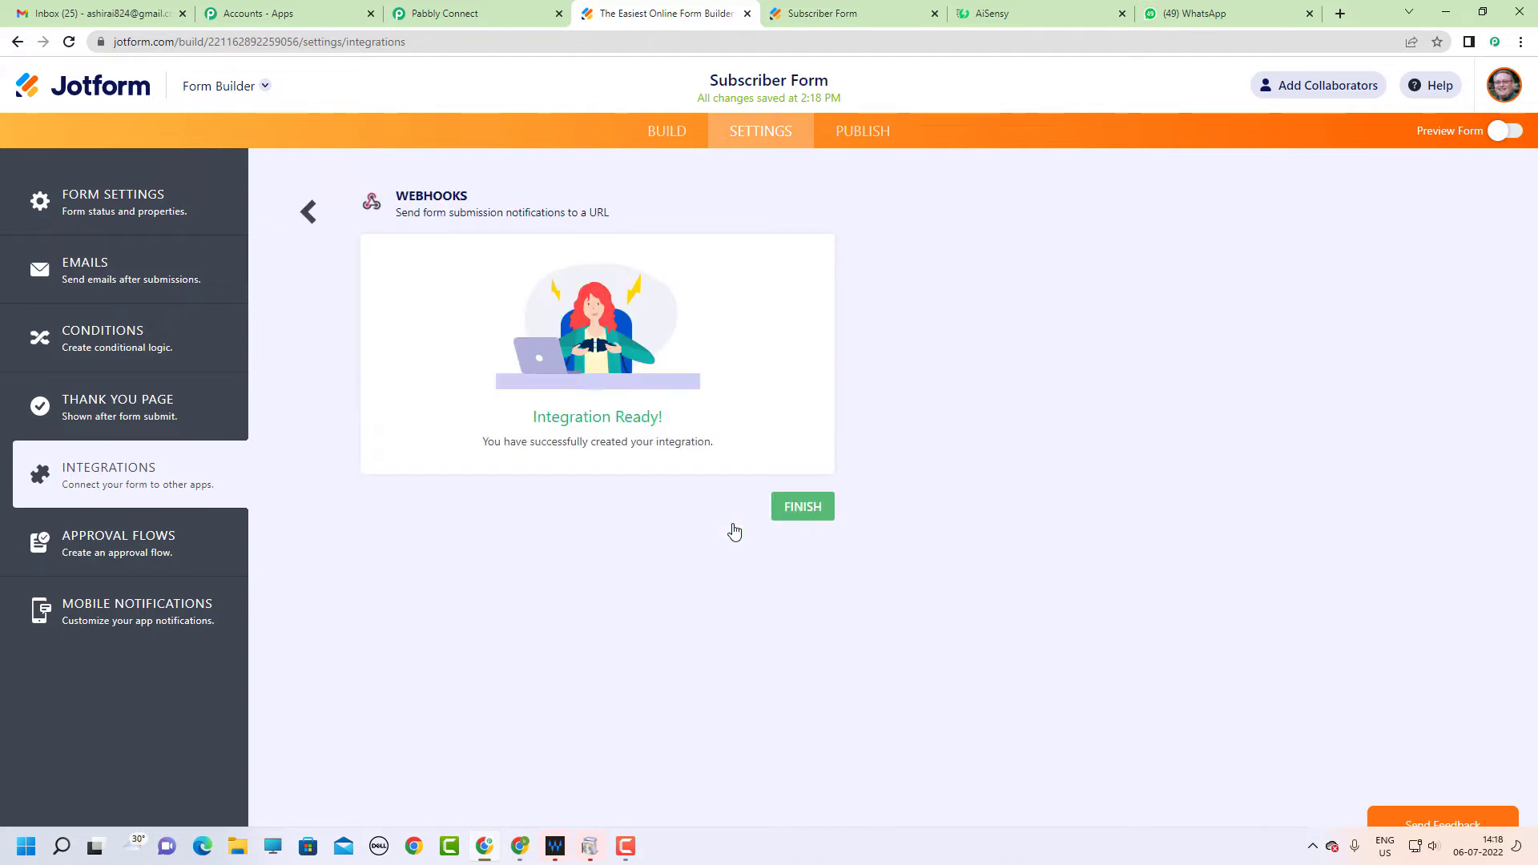
pyautogui.click(803, 508)
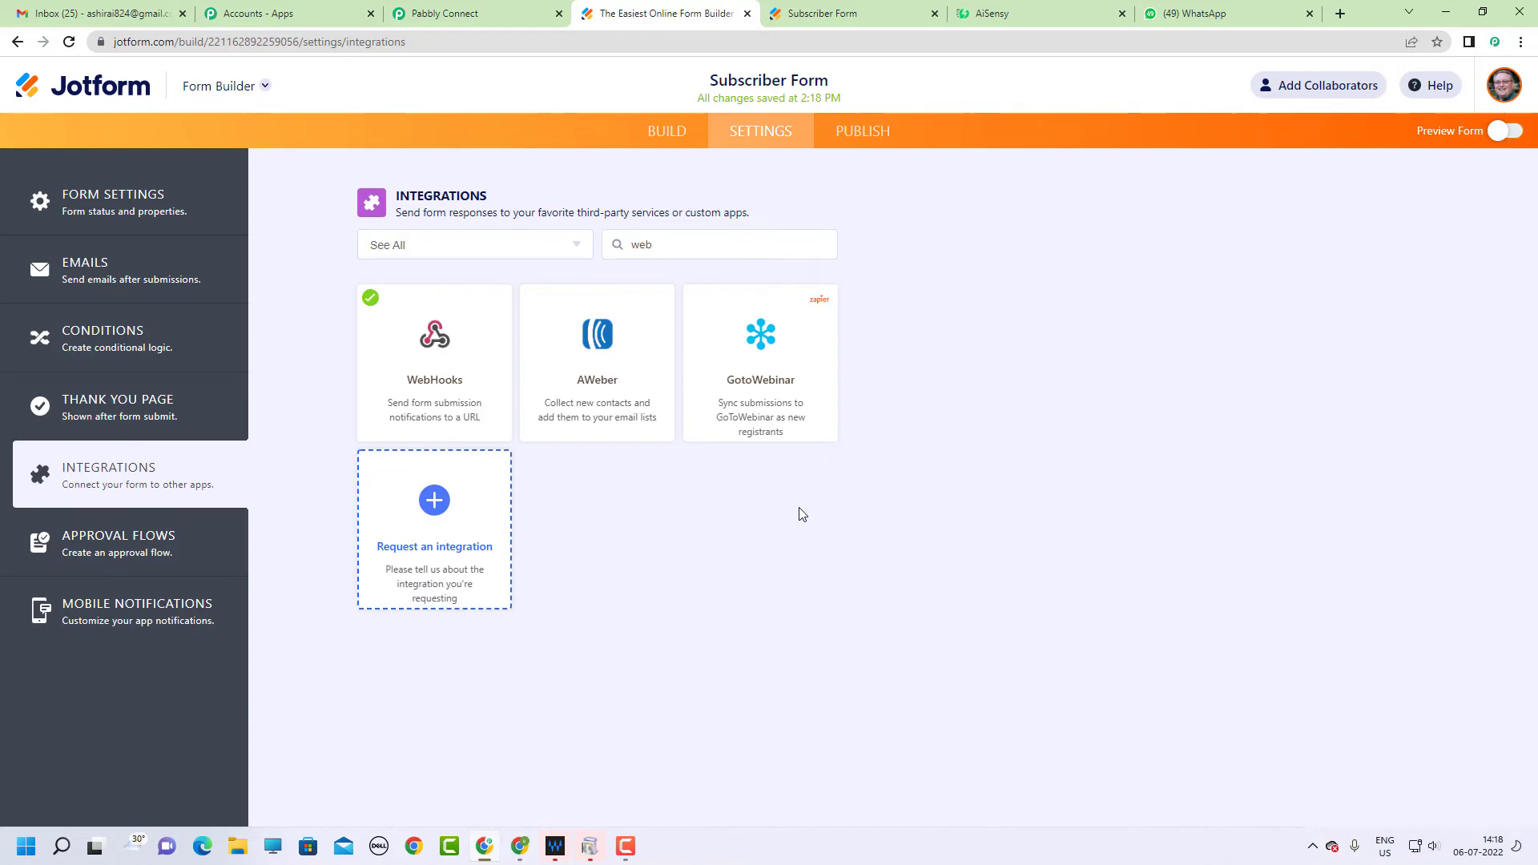
pyautogui.click(483, 10)
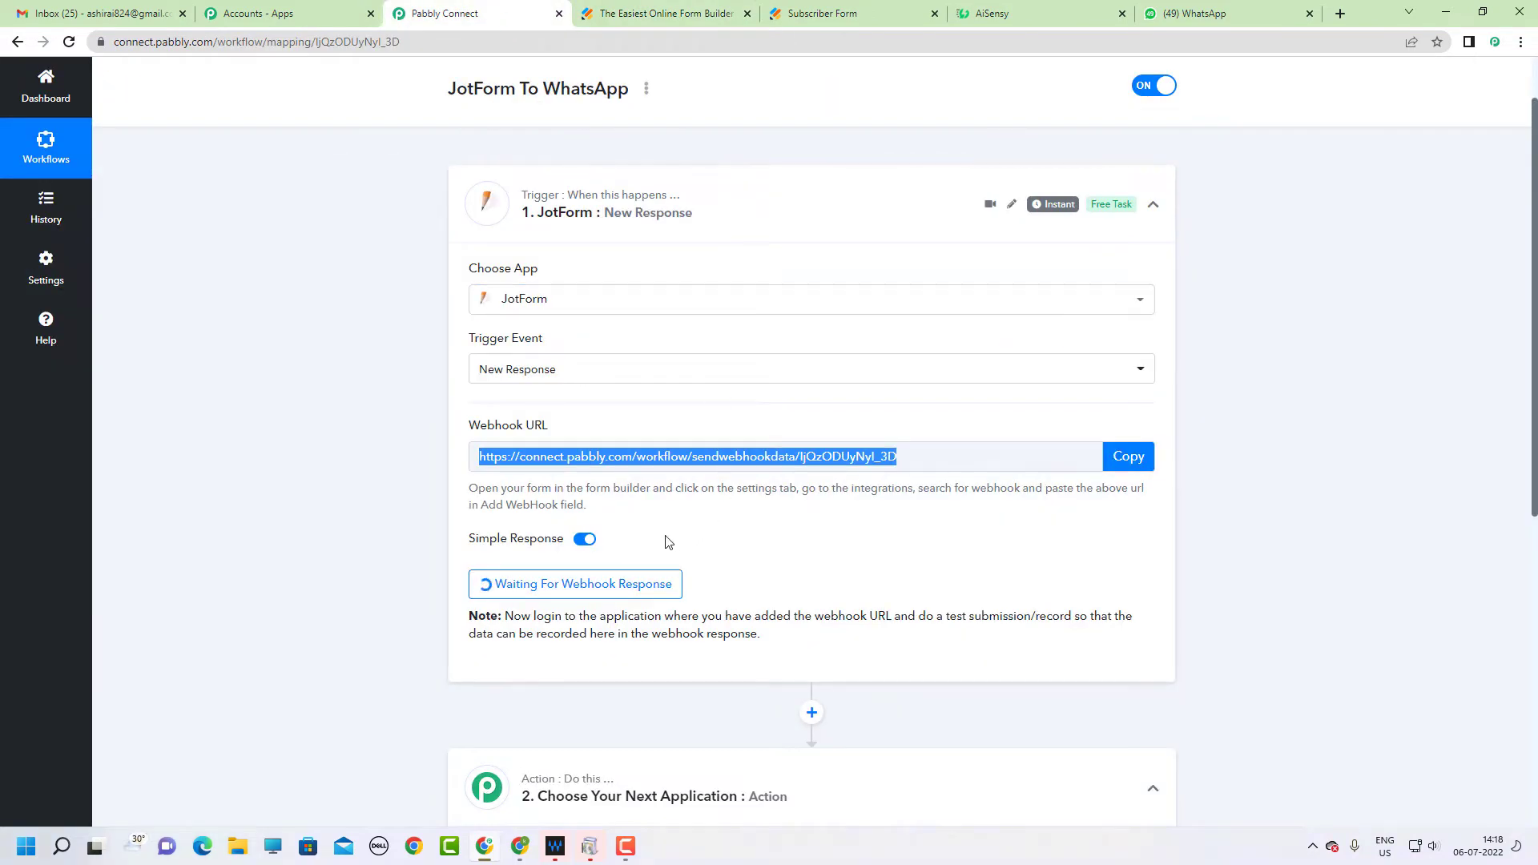
pyautogui.scroll(-3, 600, 480)
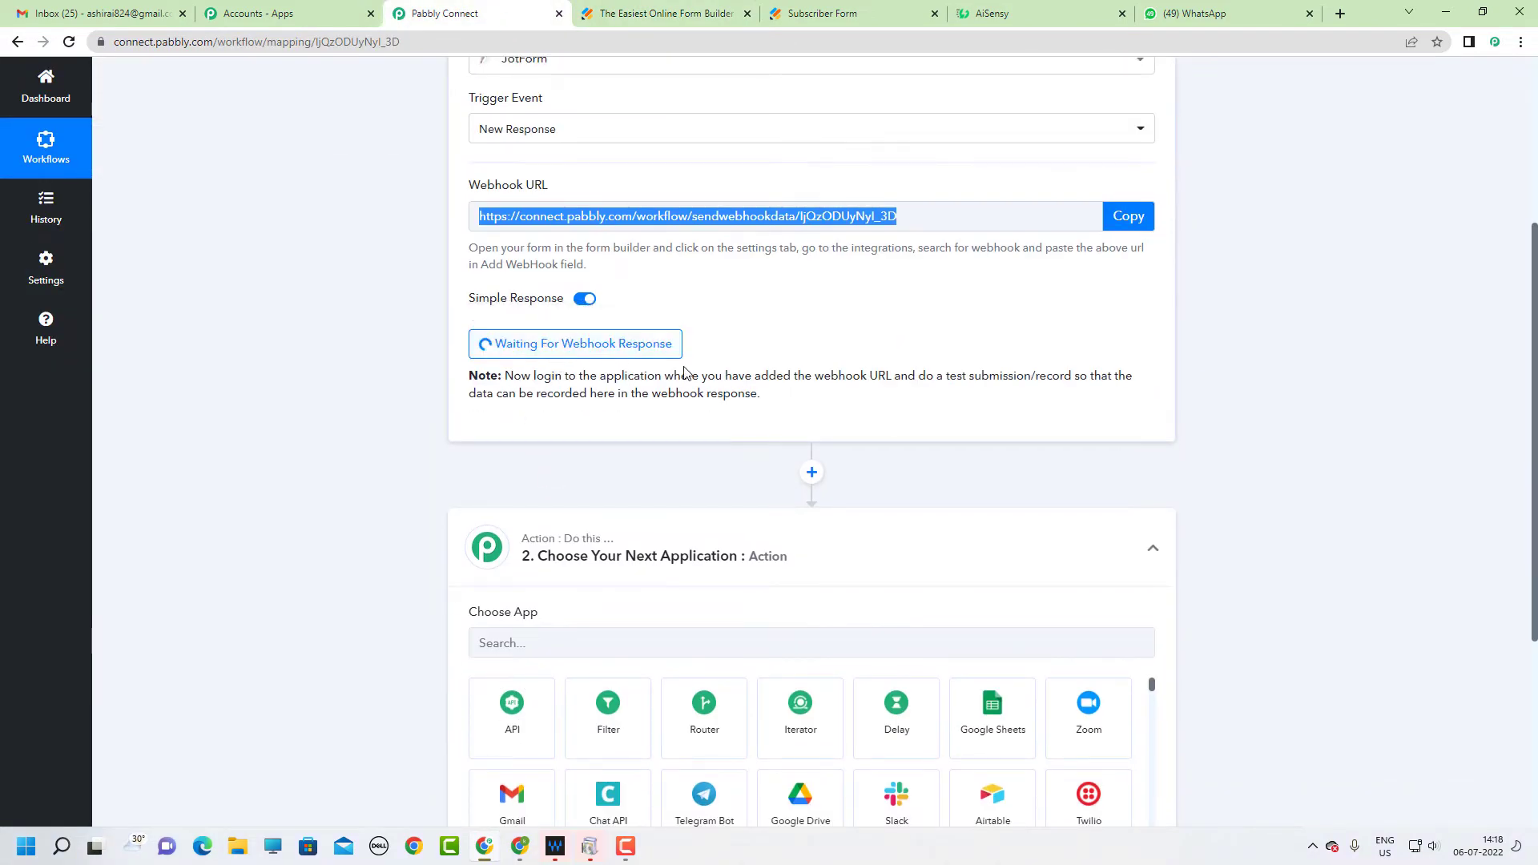
pyautogui.scroll(4, 719, 432)
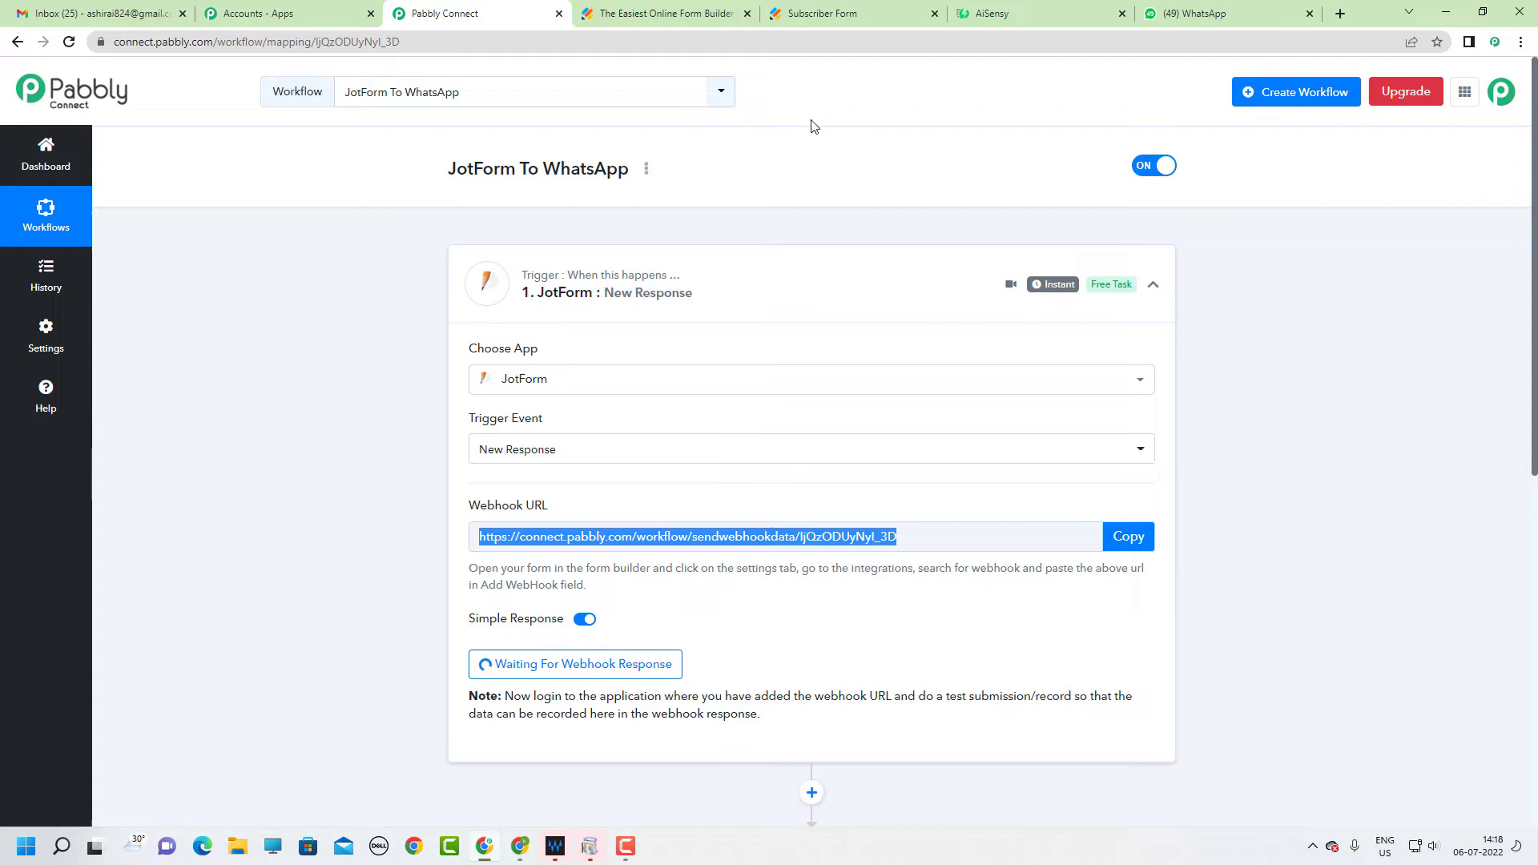
pyautogui.click(843, 16)
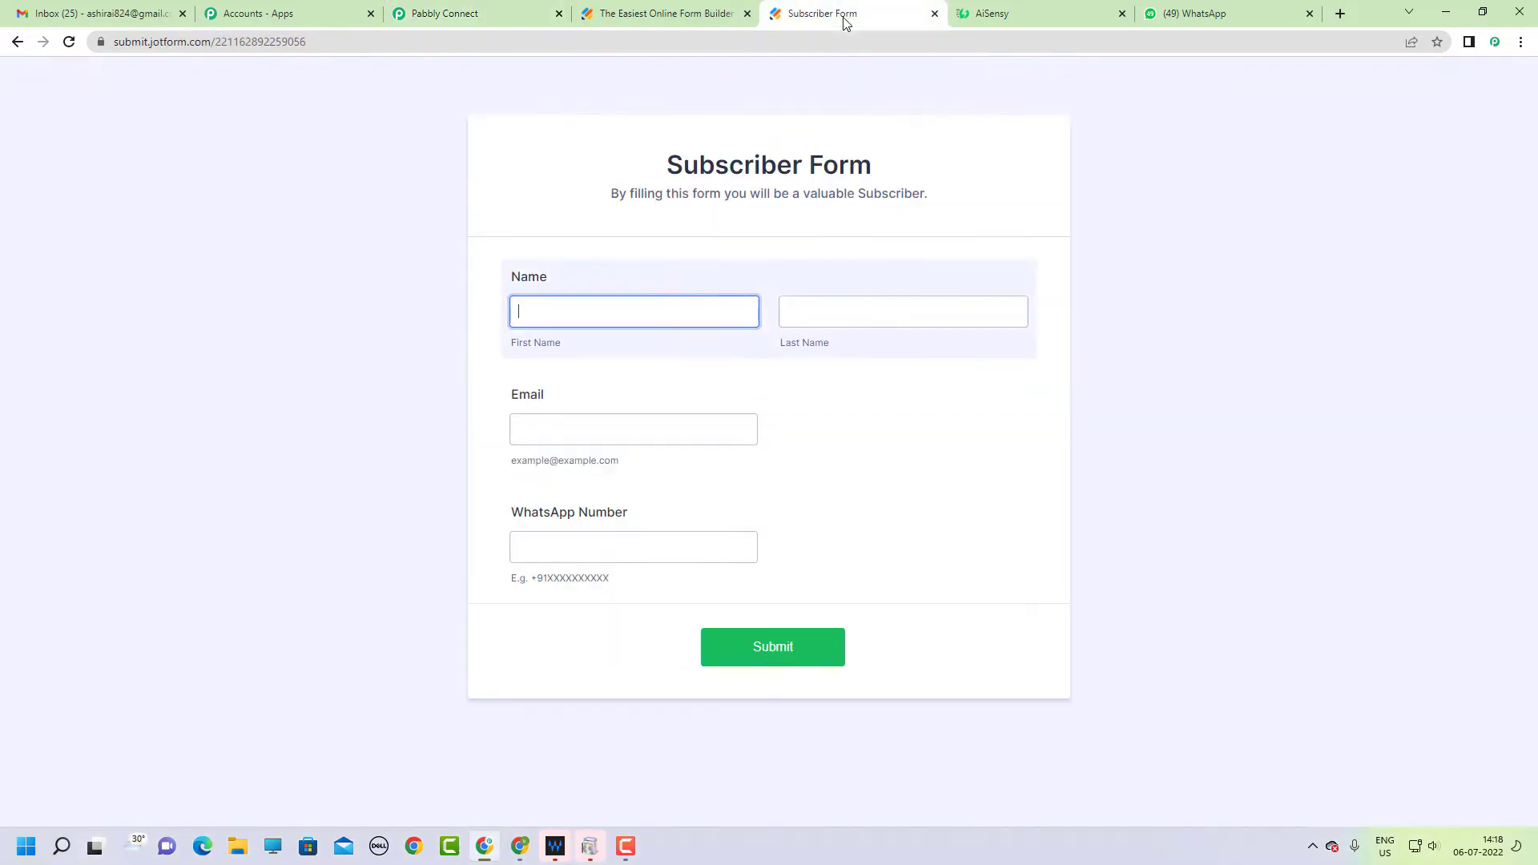
pyautogui.click(538, 436)
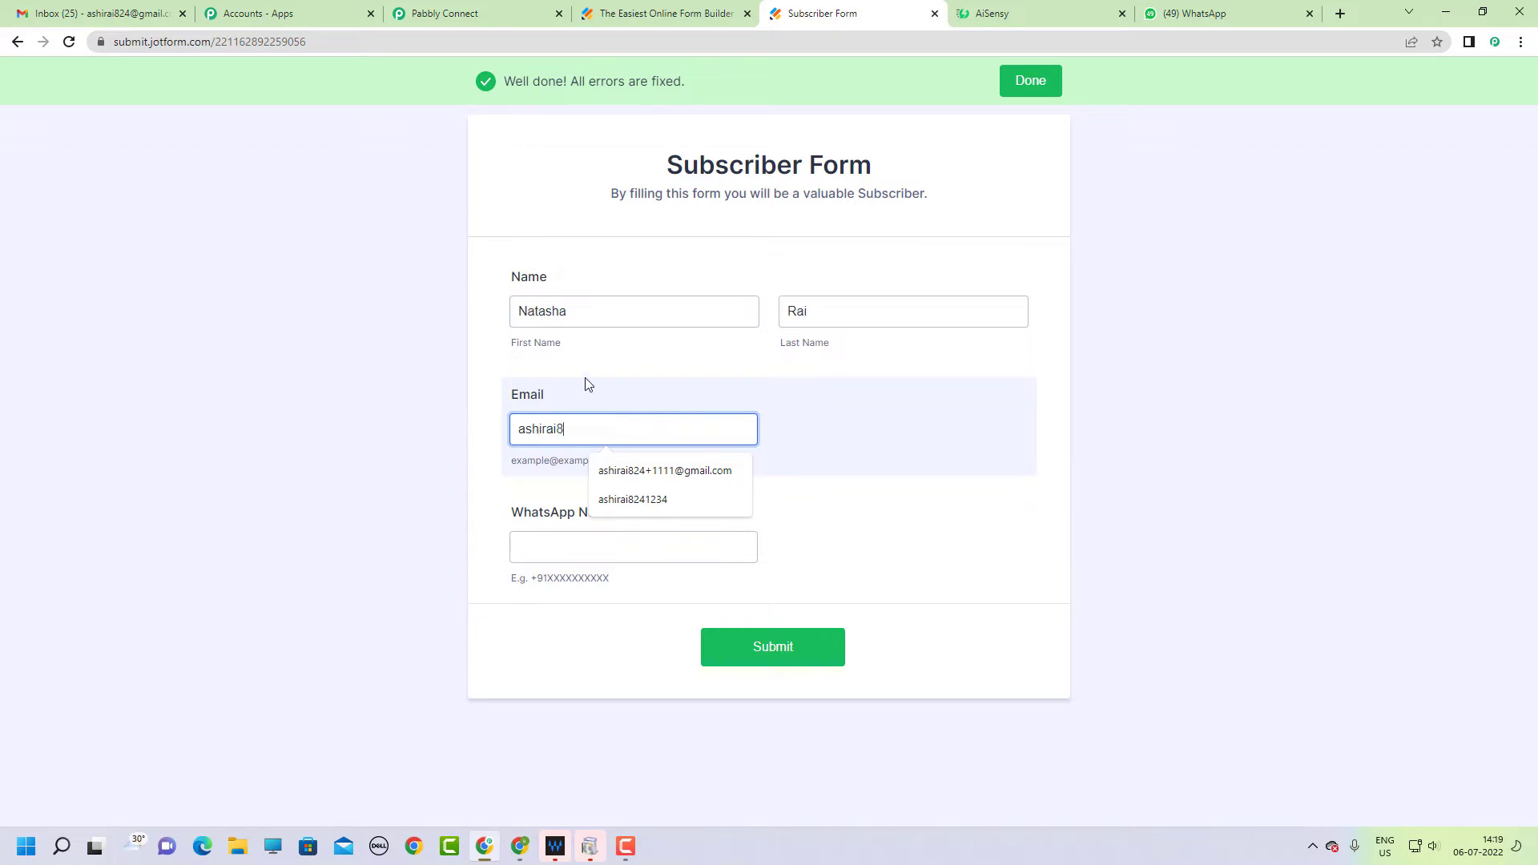
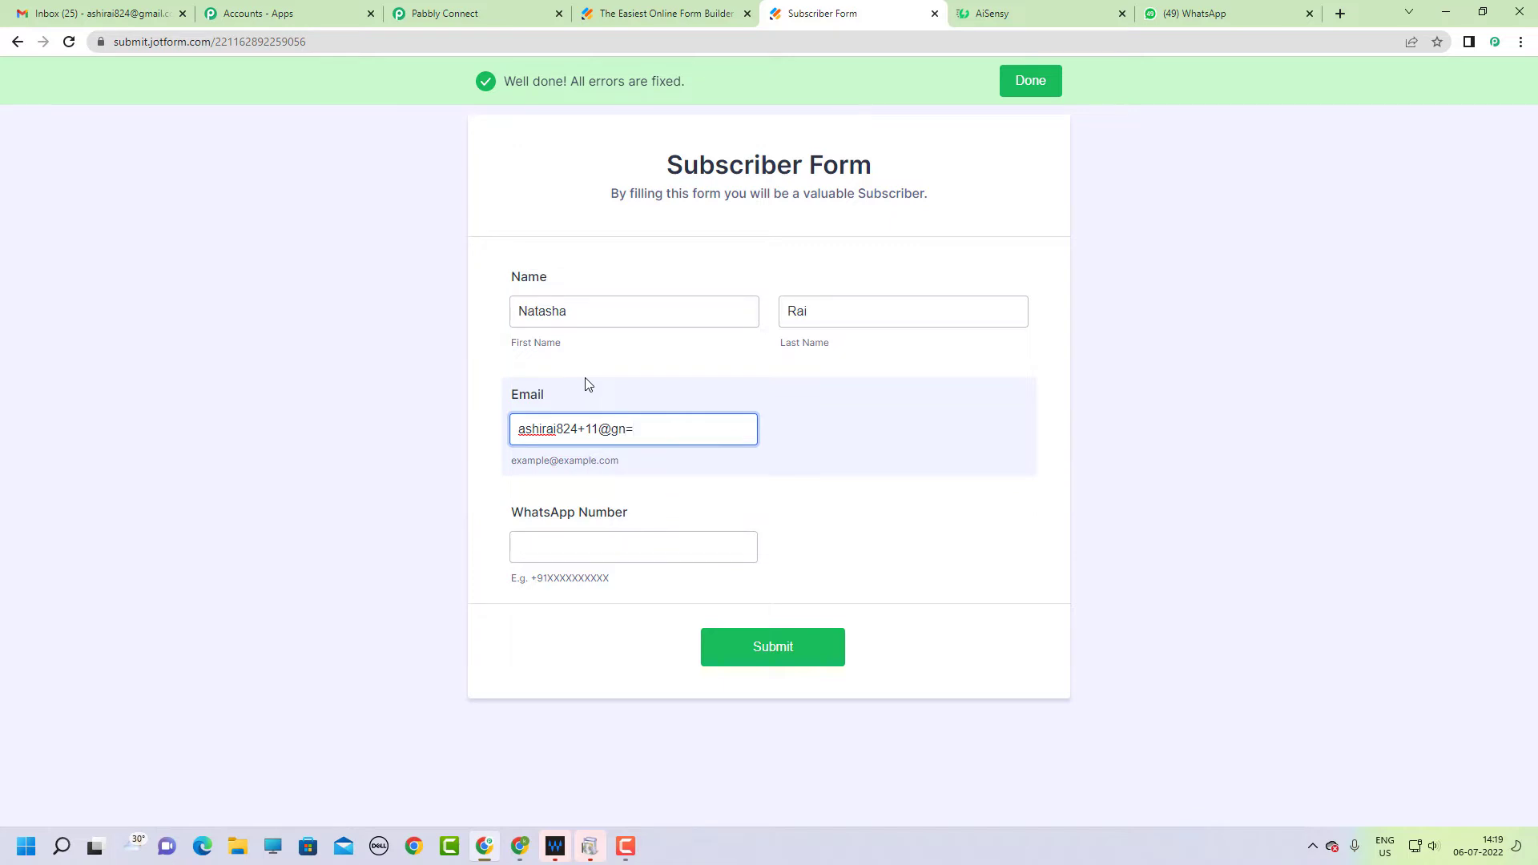
pyautogui.click(575, 548)
pyautogui.write('+')
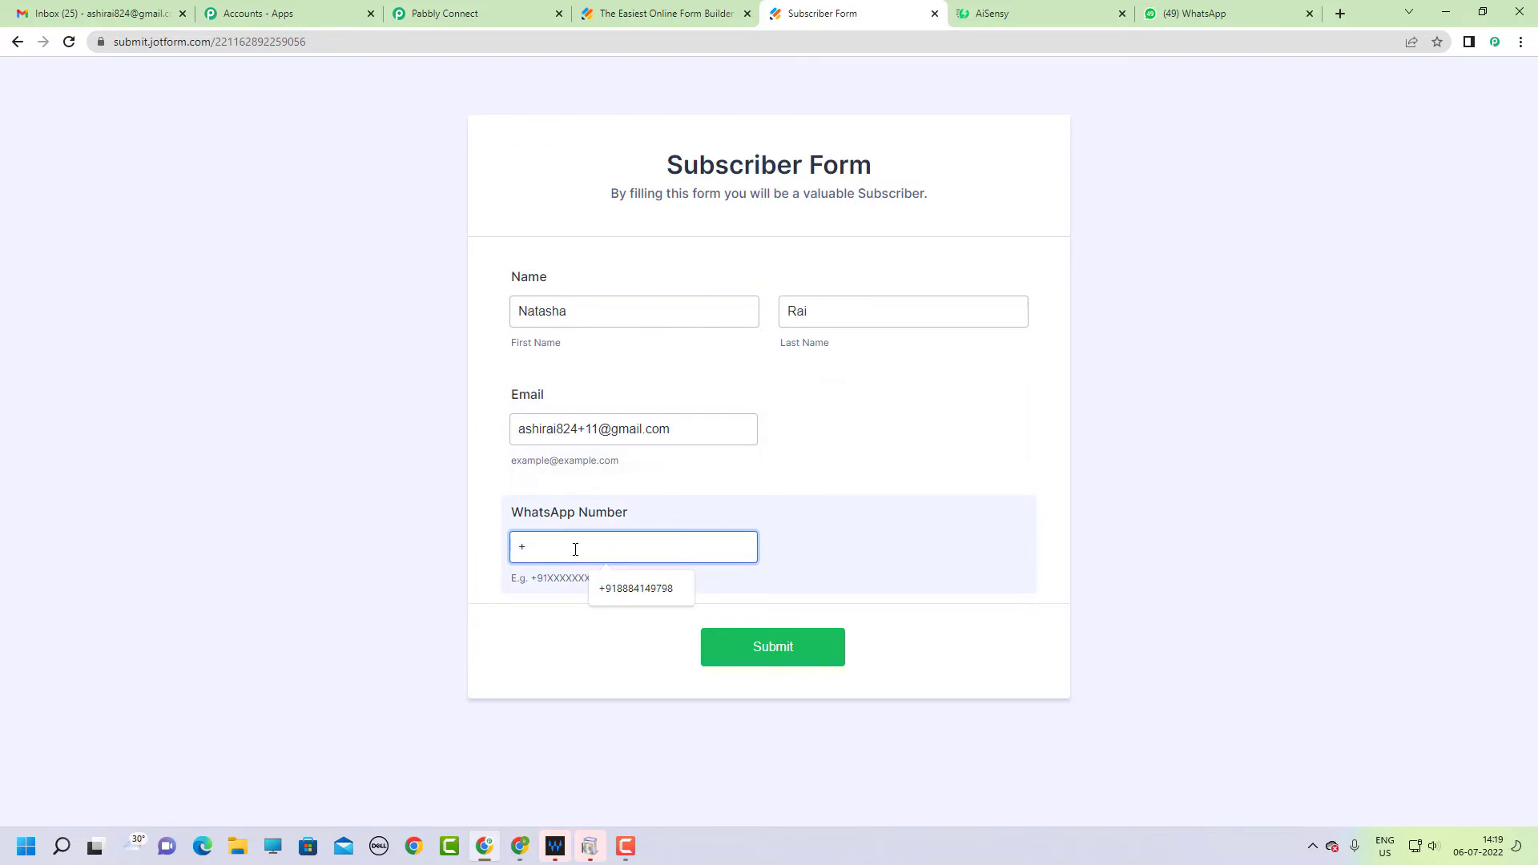
pyautogui.click(652, 589)
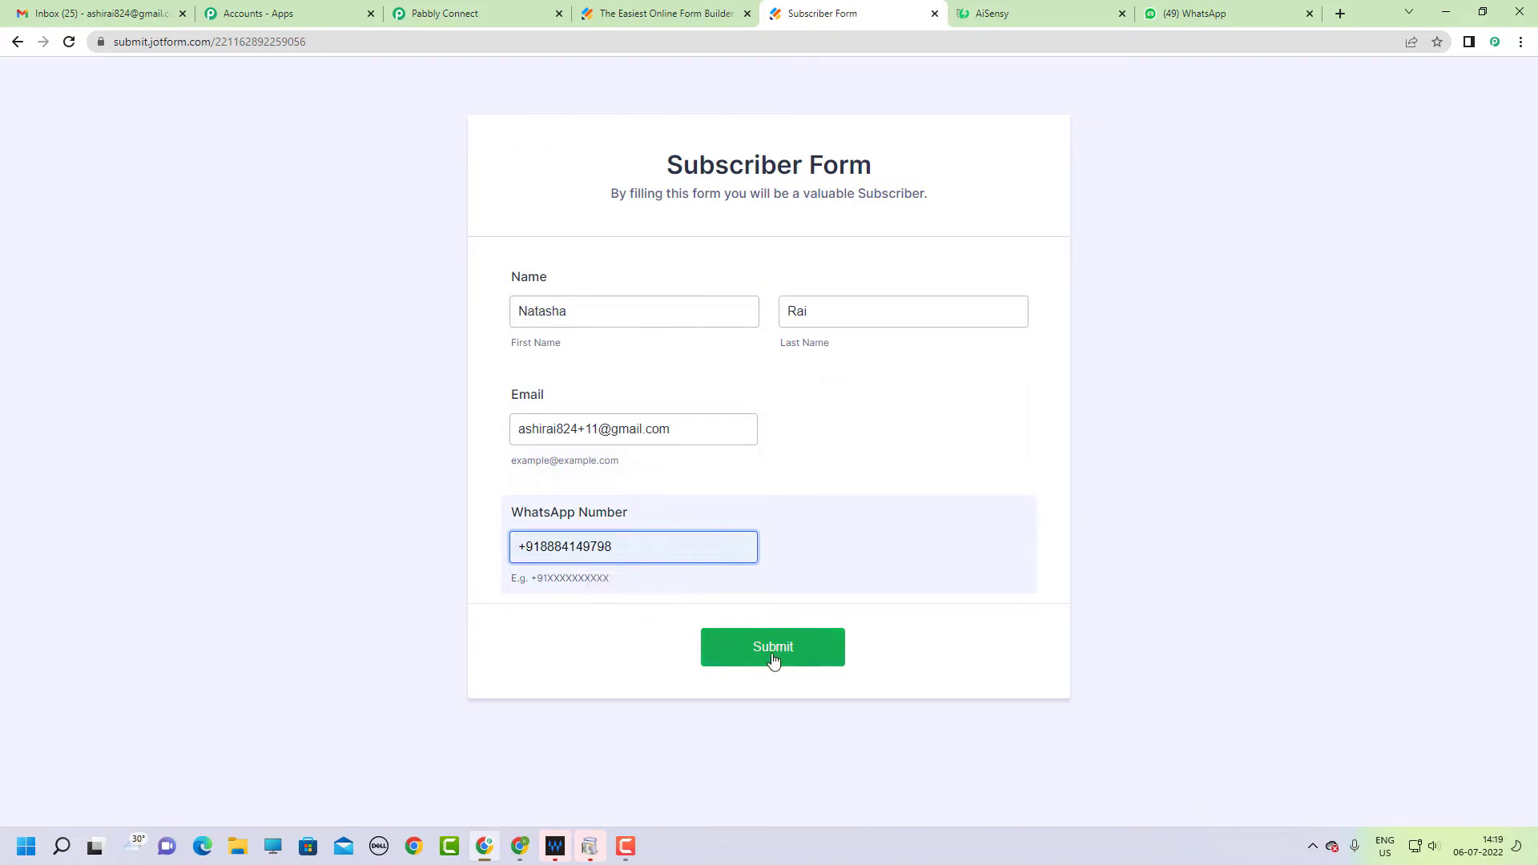
pyautogui.click(773, 658)
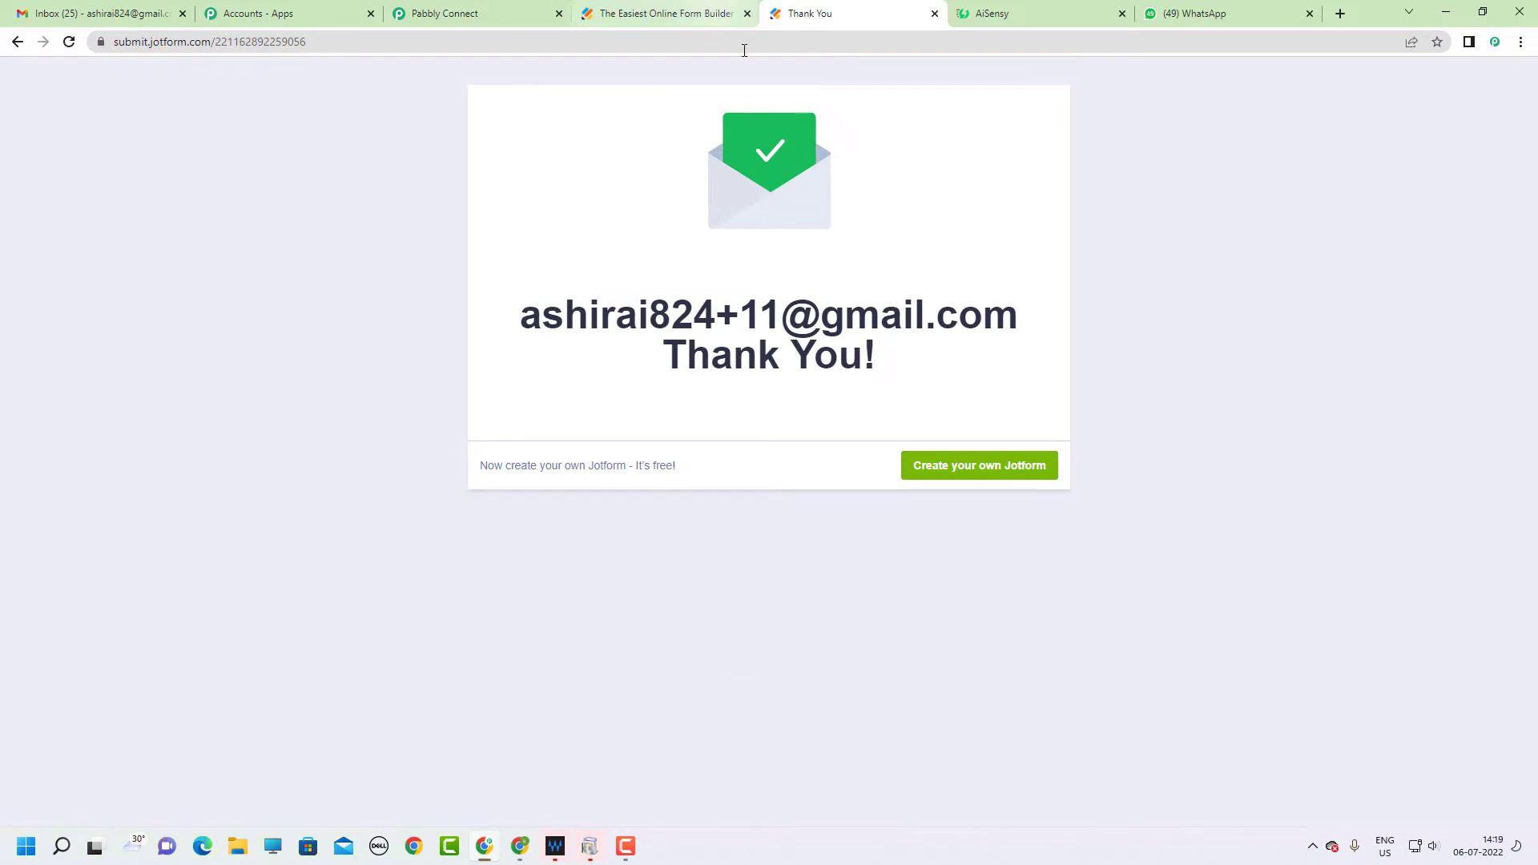
# Review the captured Jotform response in Pabbly, checking the first name and email values
pyautogui.click(439, 12)
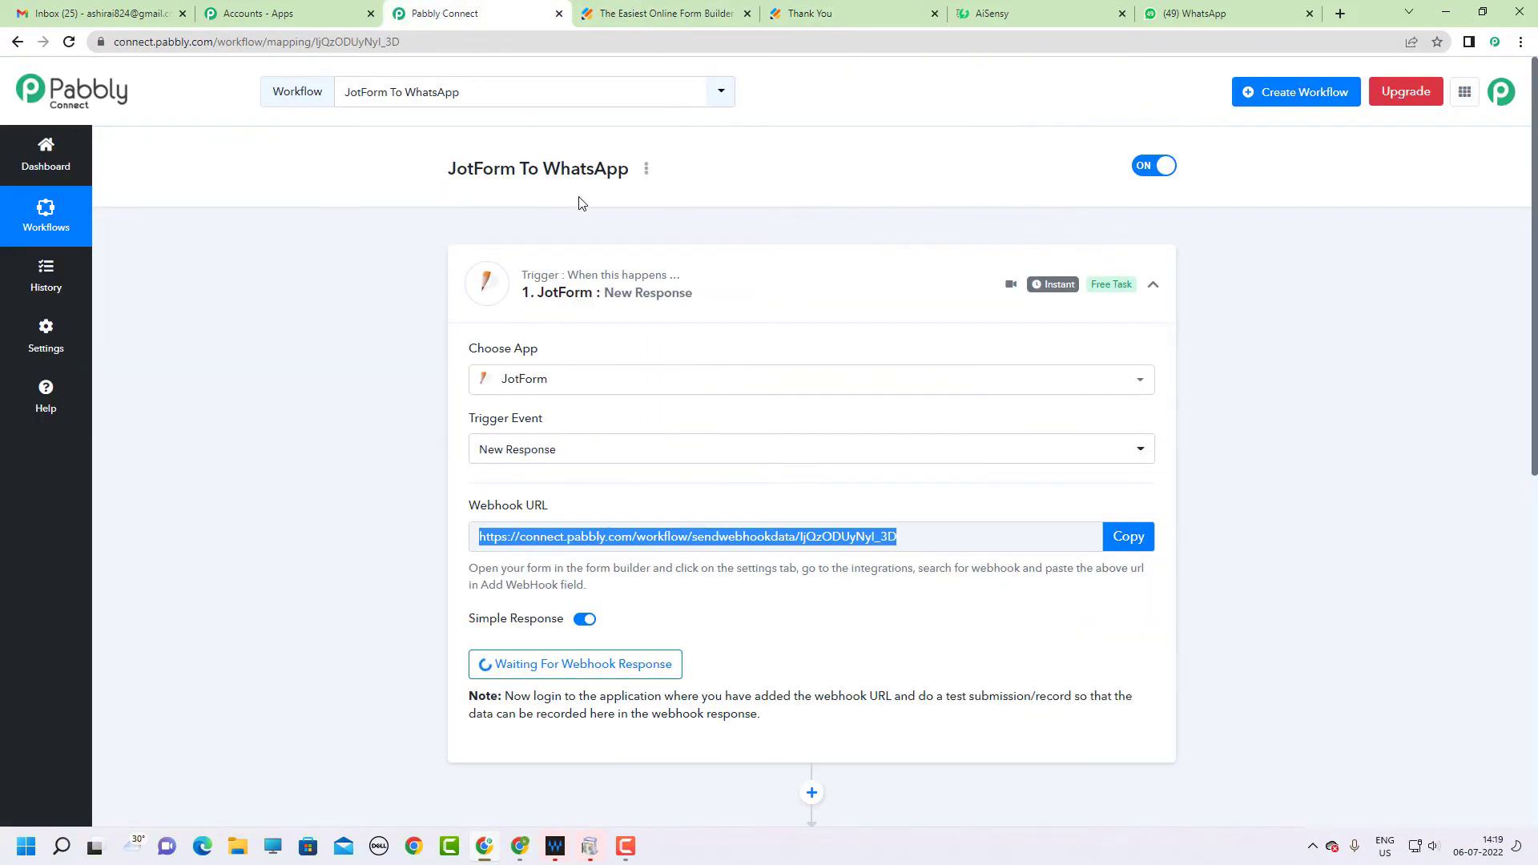
pyautogui.scroll(-3, 743, 497)
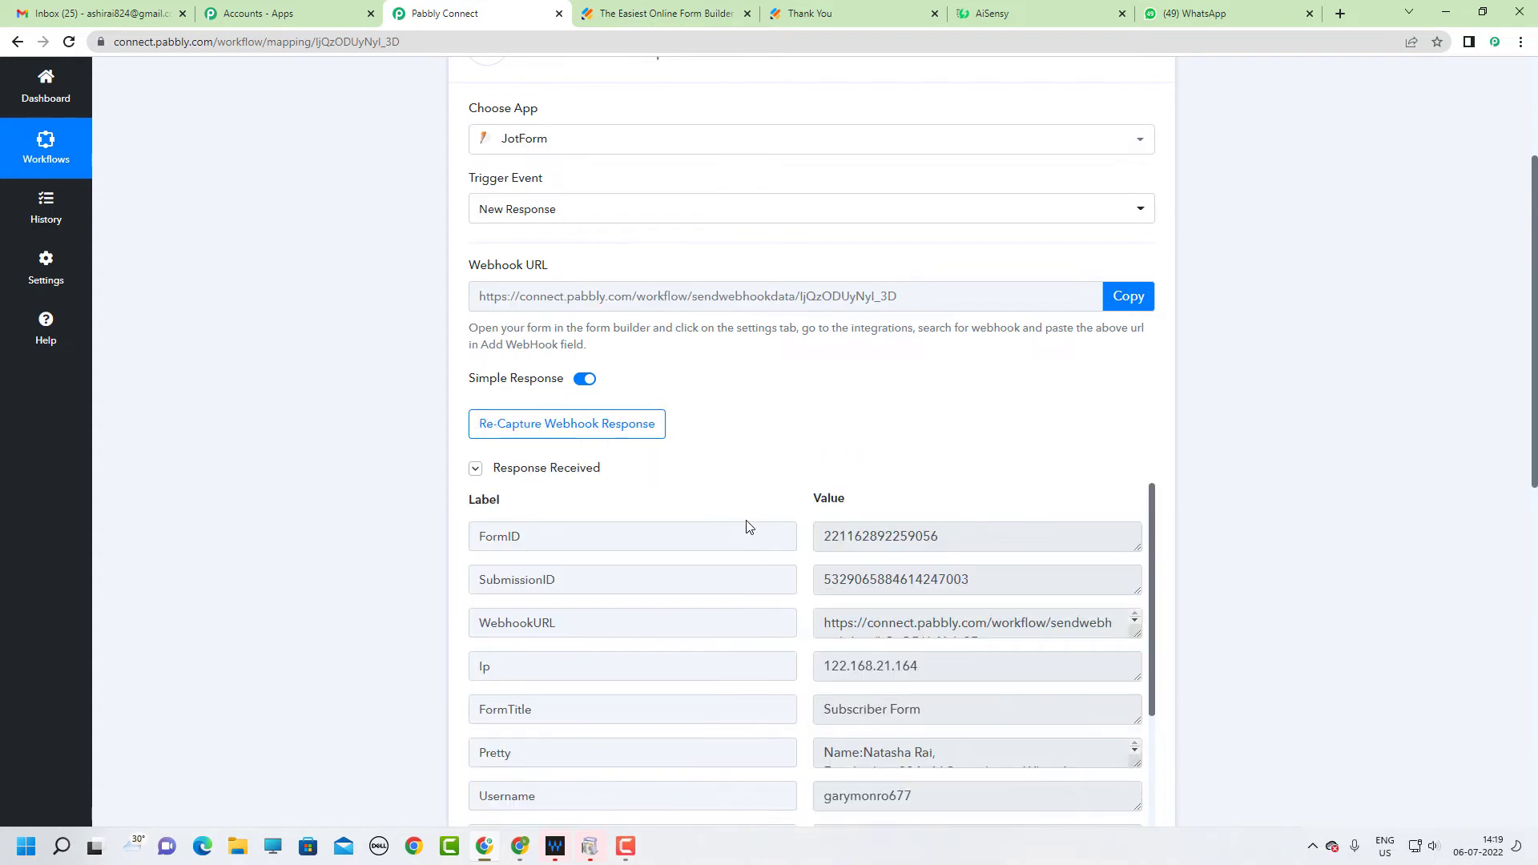
pyautogui.scroll(-2, 746, 526)
pyautogui.scroll(-2, 746, 526)
pyautogui.scroll(-2, 858, 429)
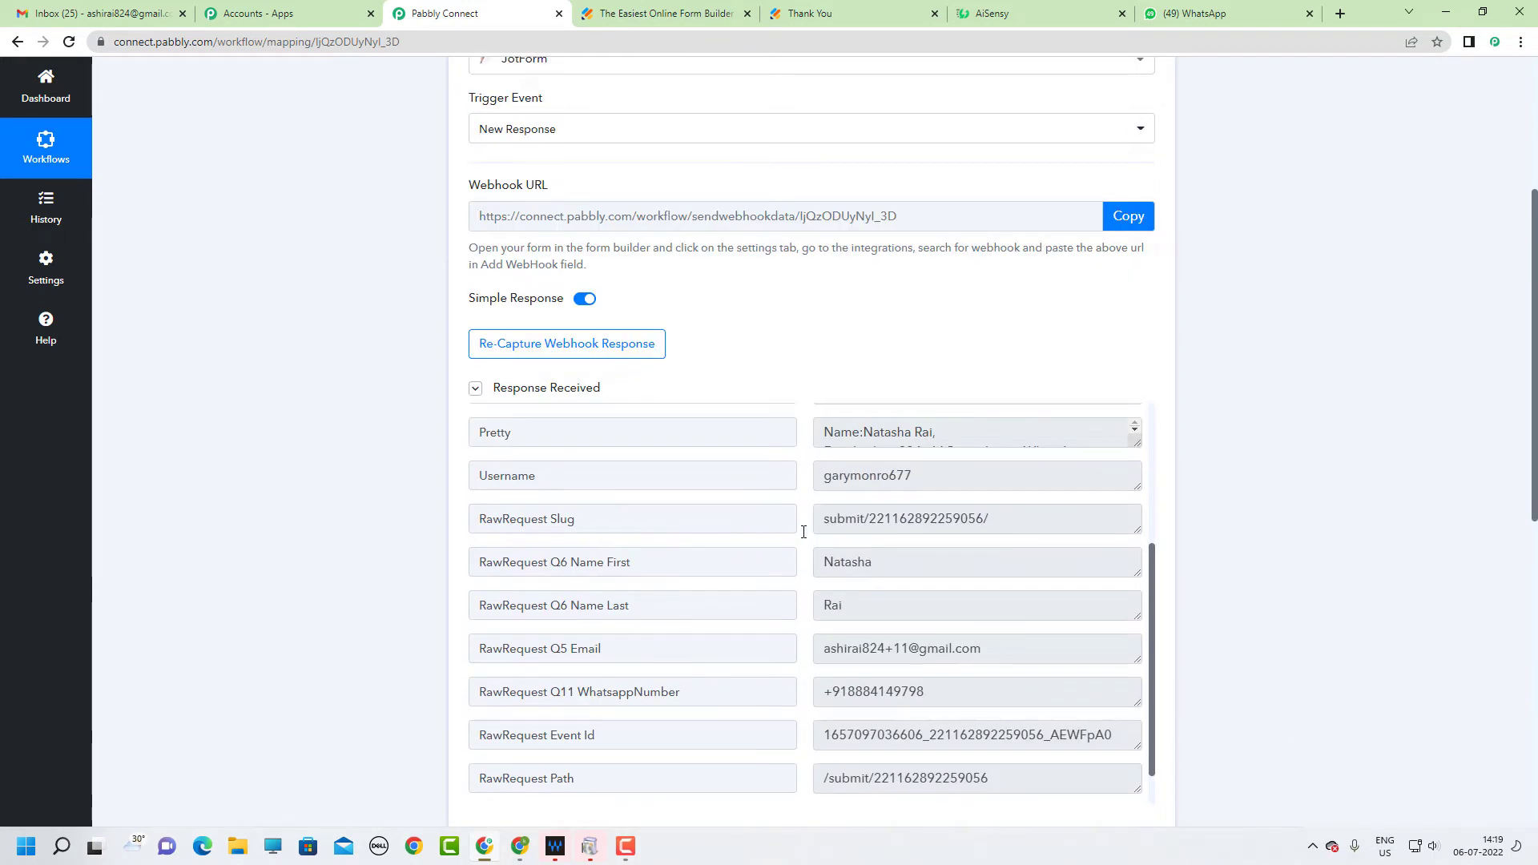
pyautogui.scroll(-1, 807, 532)
pyautogui.doubleClick(881, 518)
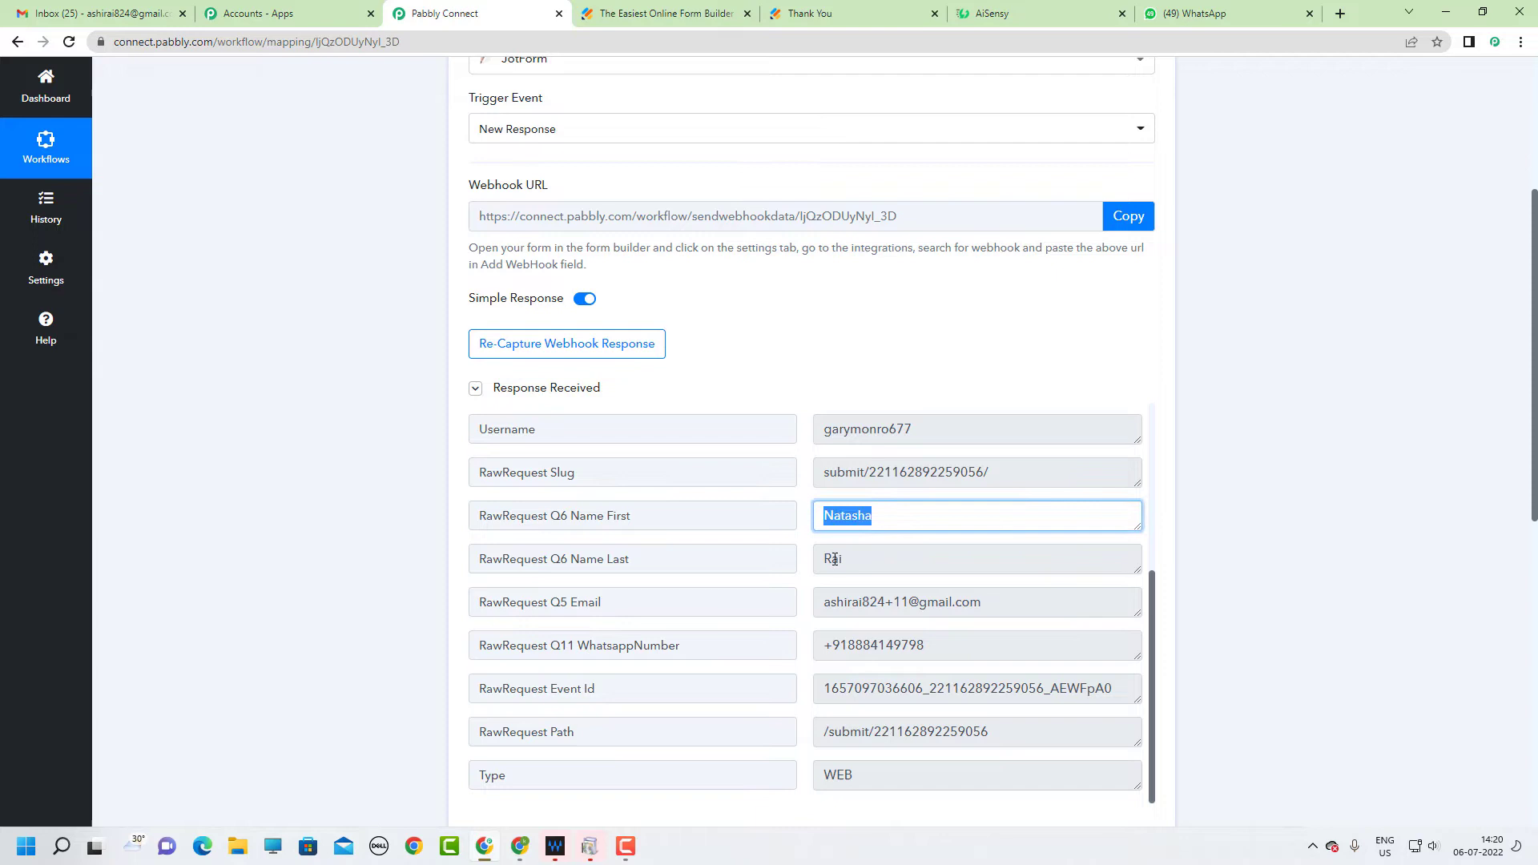
pyautogui.scroll(-1, 875, 564)
pyautogui.click(889, 523)
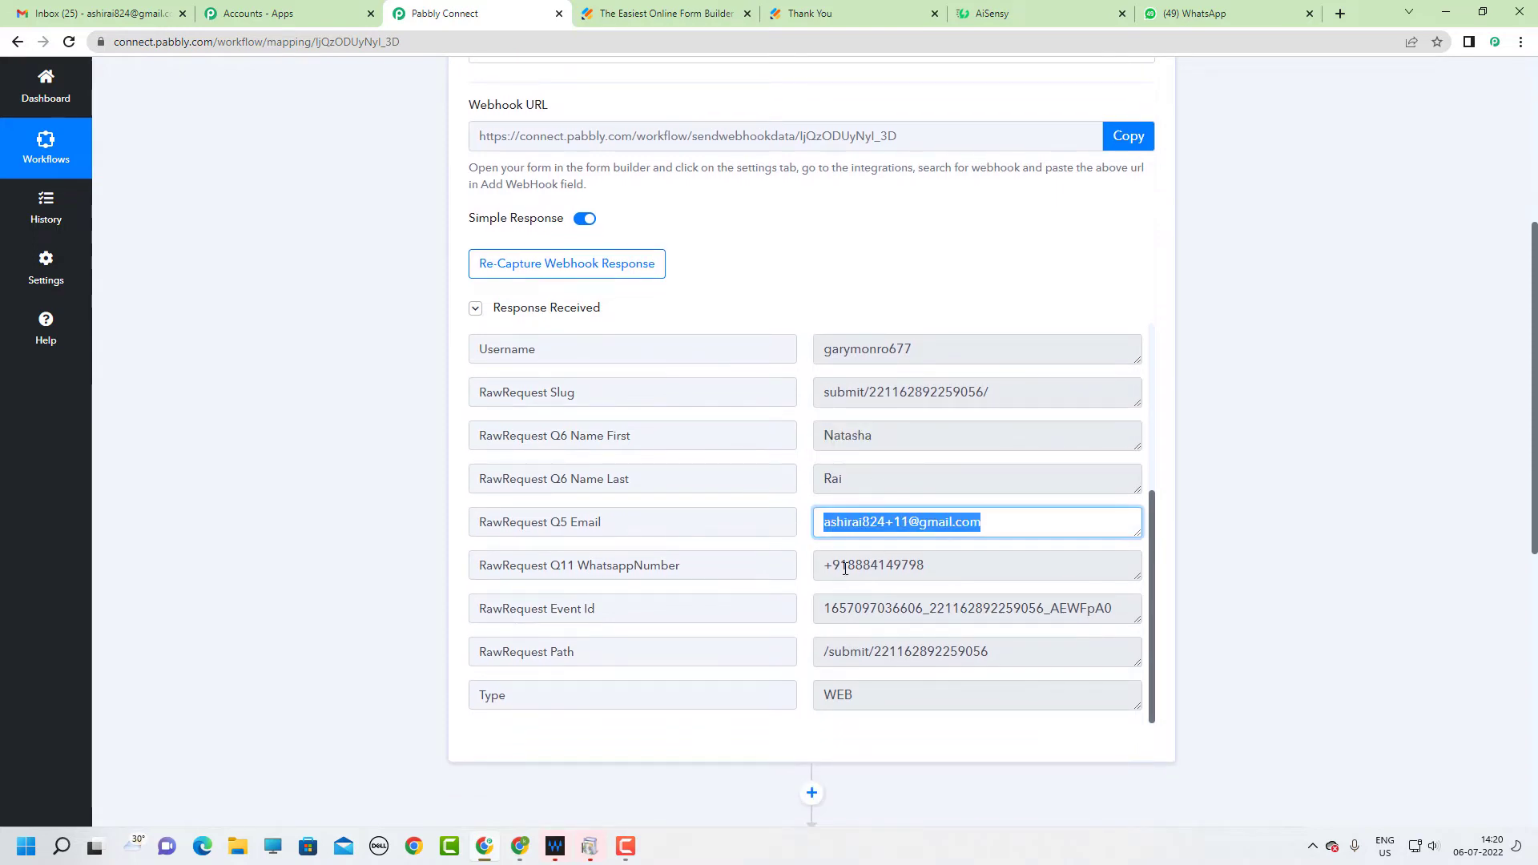
pyautogui.scroll(3, 744, 535)
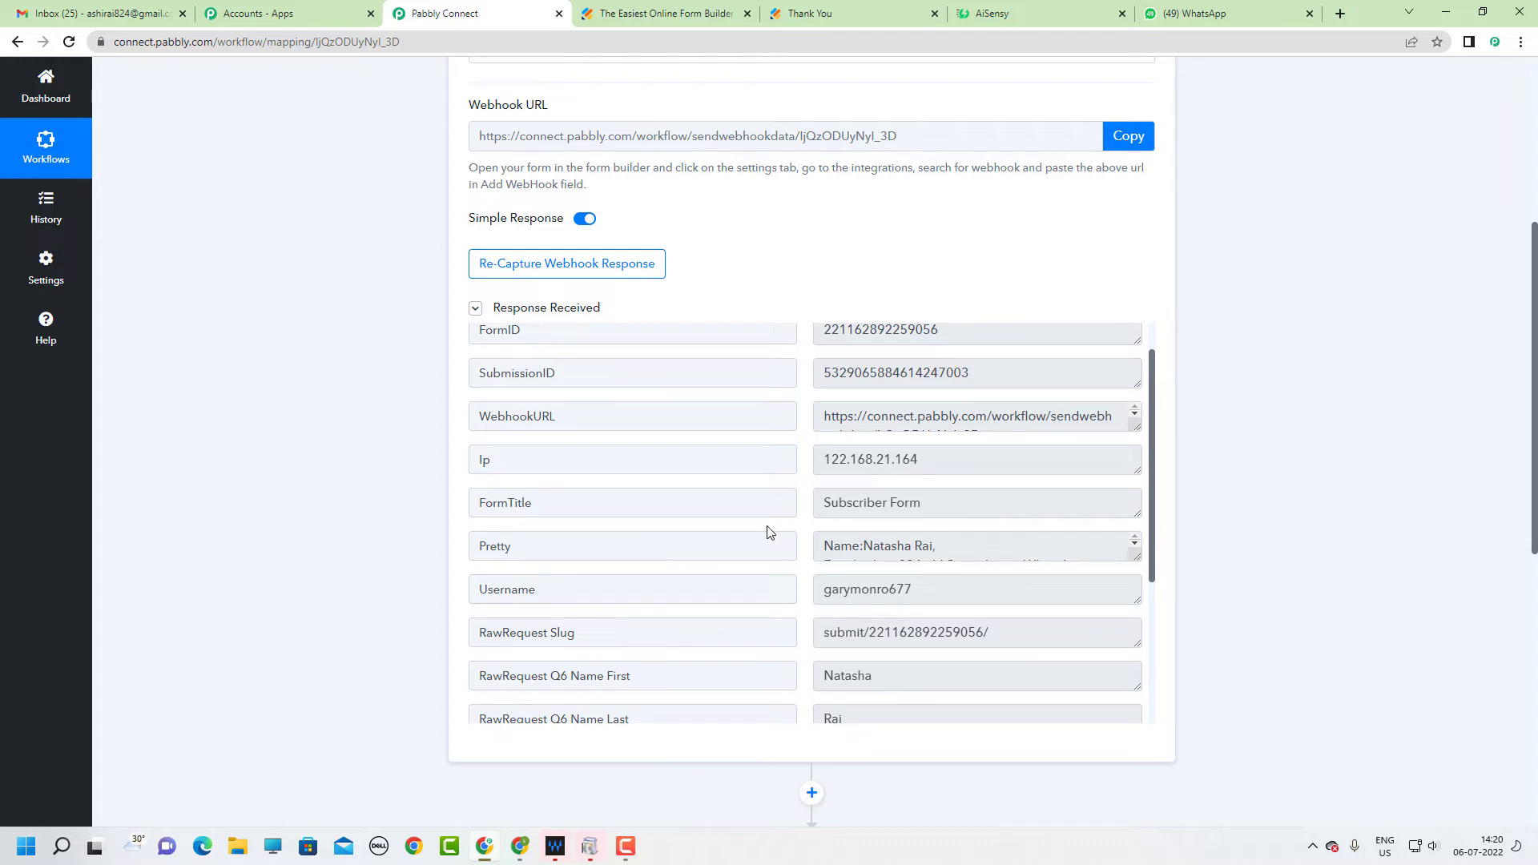
pyautogui.scroll(-8, 766, 532)
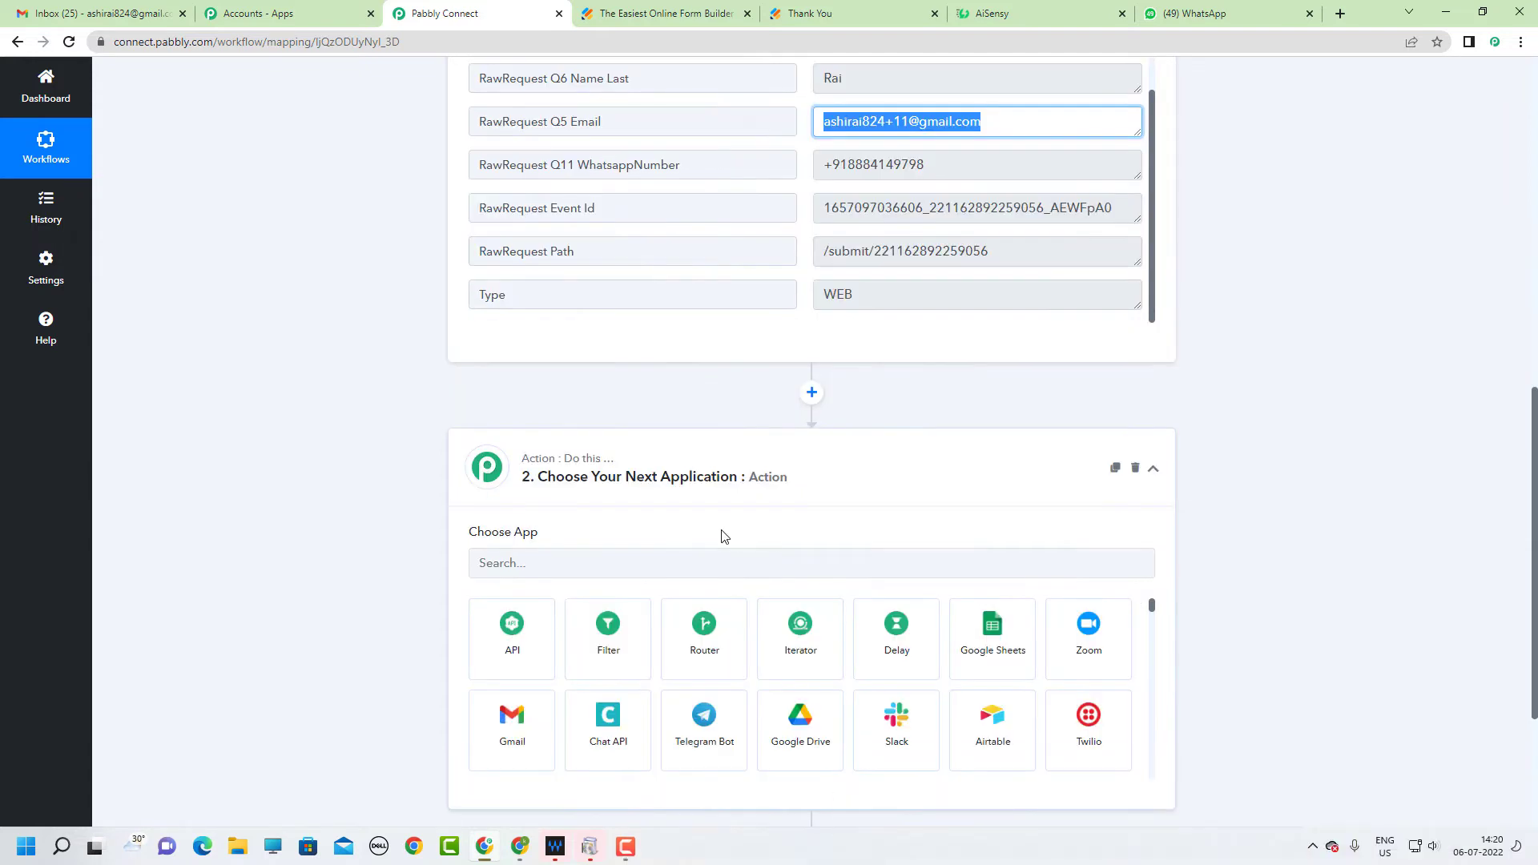
# Set the action step to WhatsApp by AiSensy with the Send Template Message event
pyautogui.click(658, 558)
pyautogui.write('Wh')
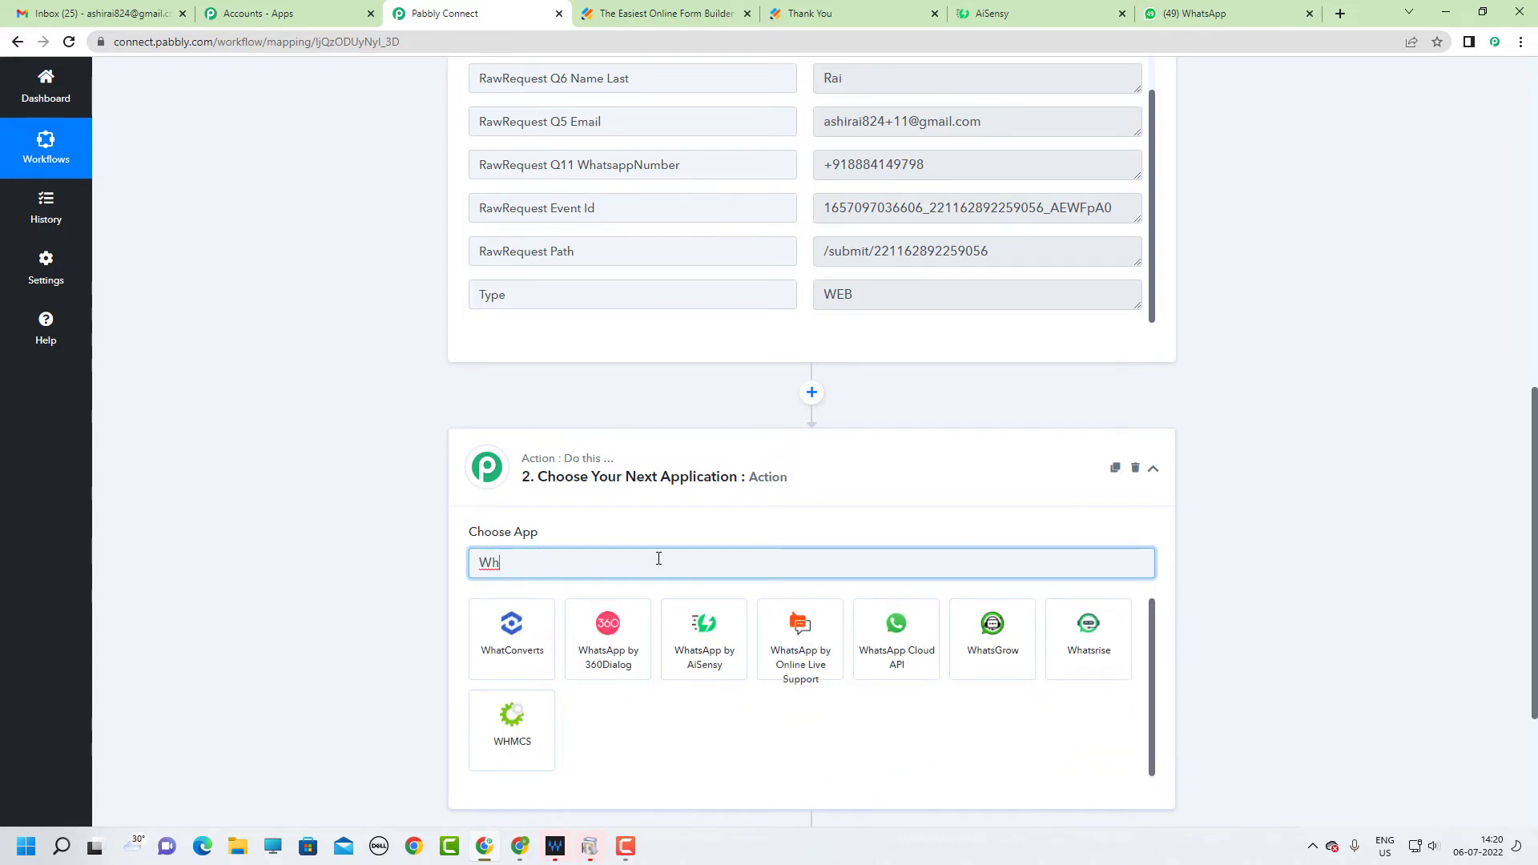
pyautogui.write('at')
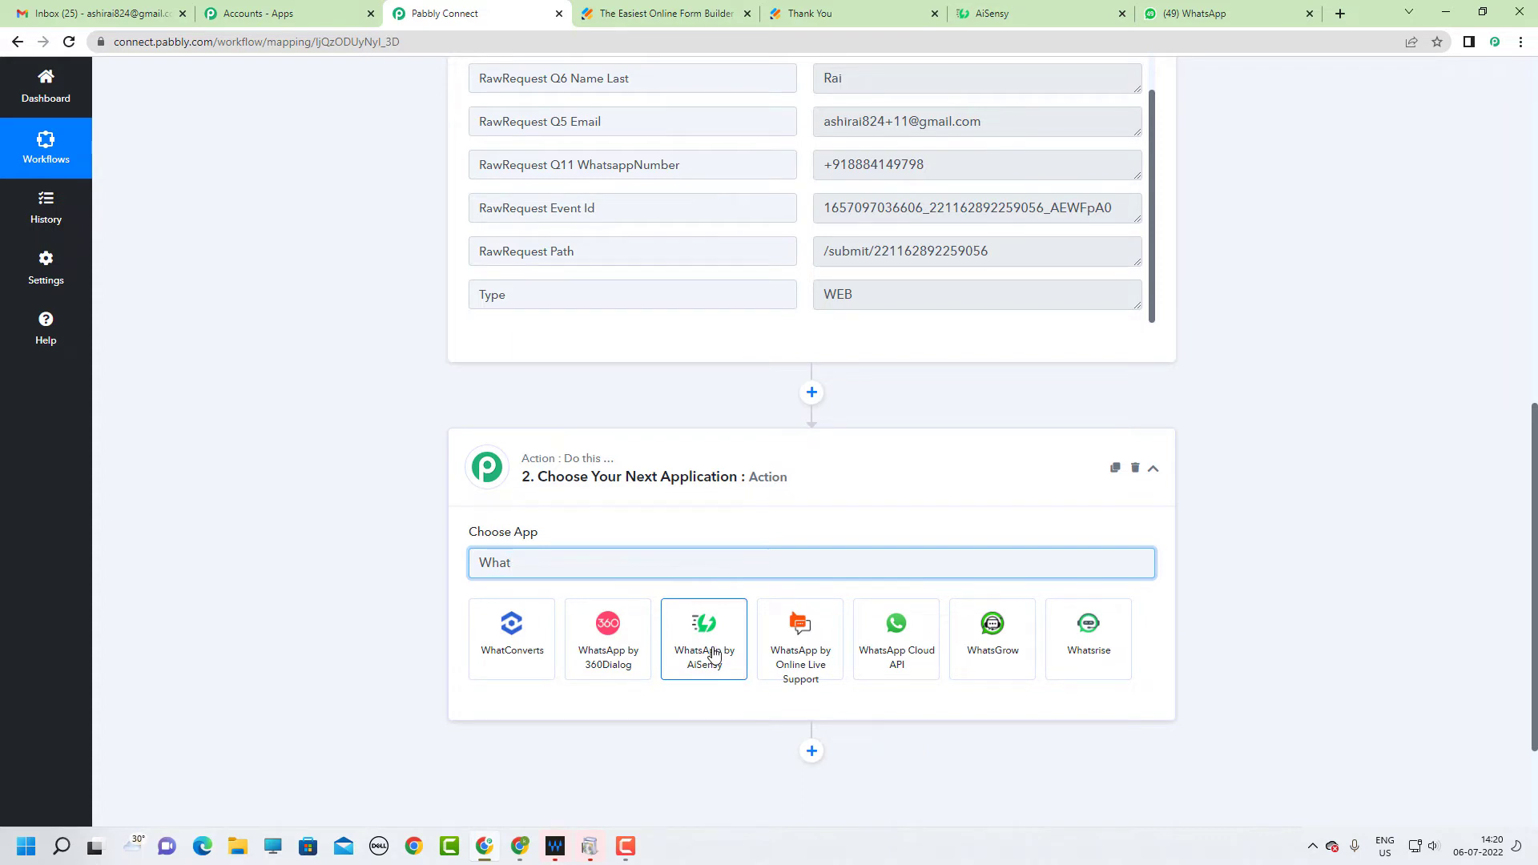
pyautogui.click(714, 655)
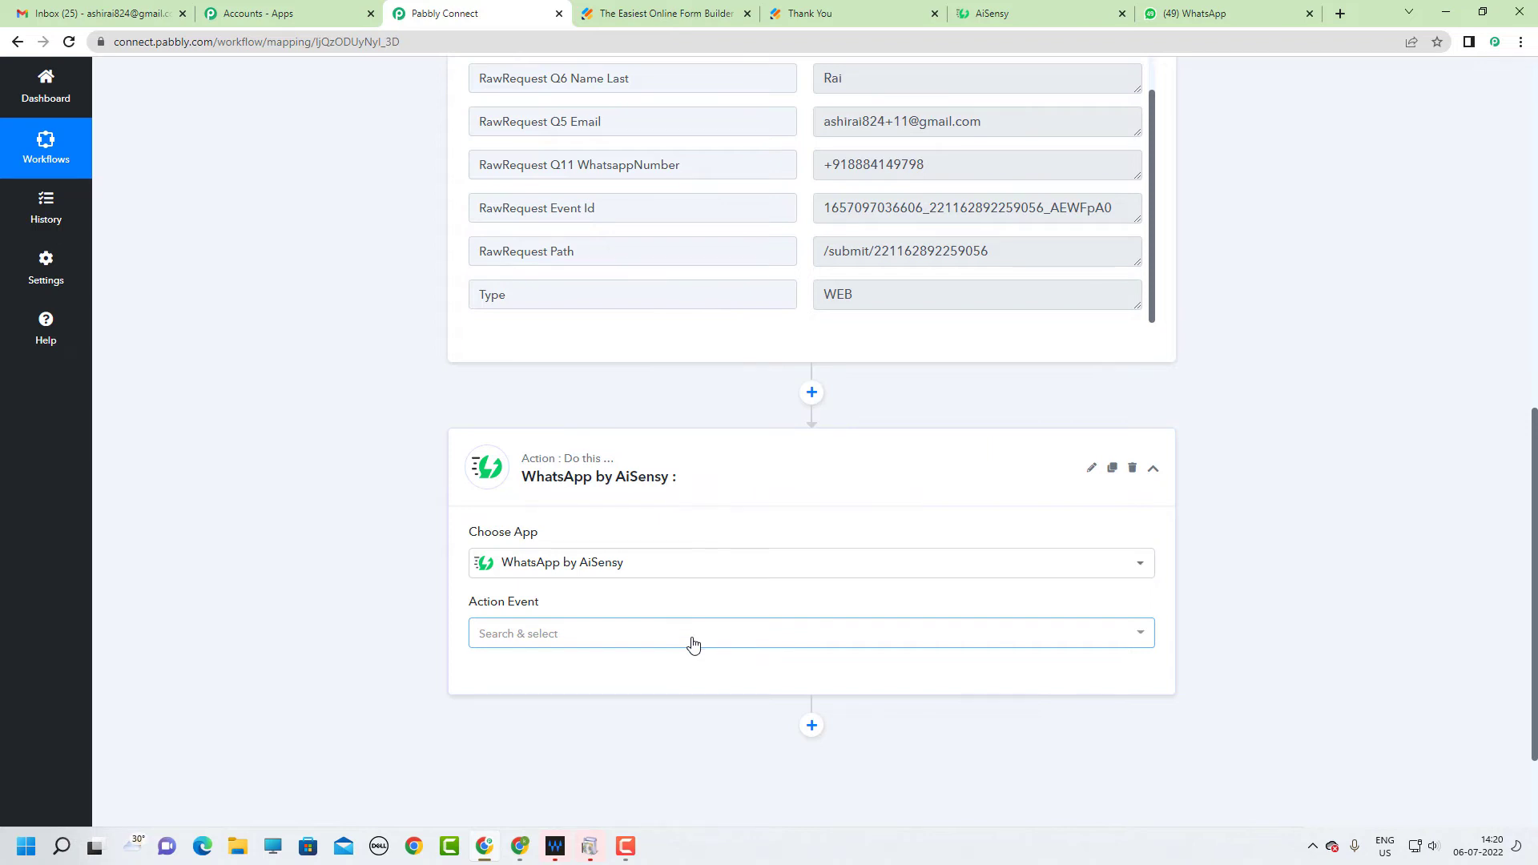
pyautogui.click(691, 641)
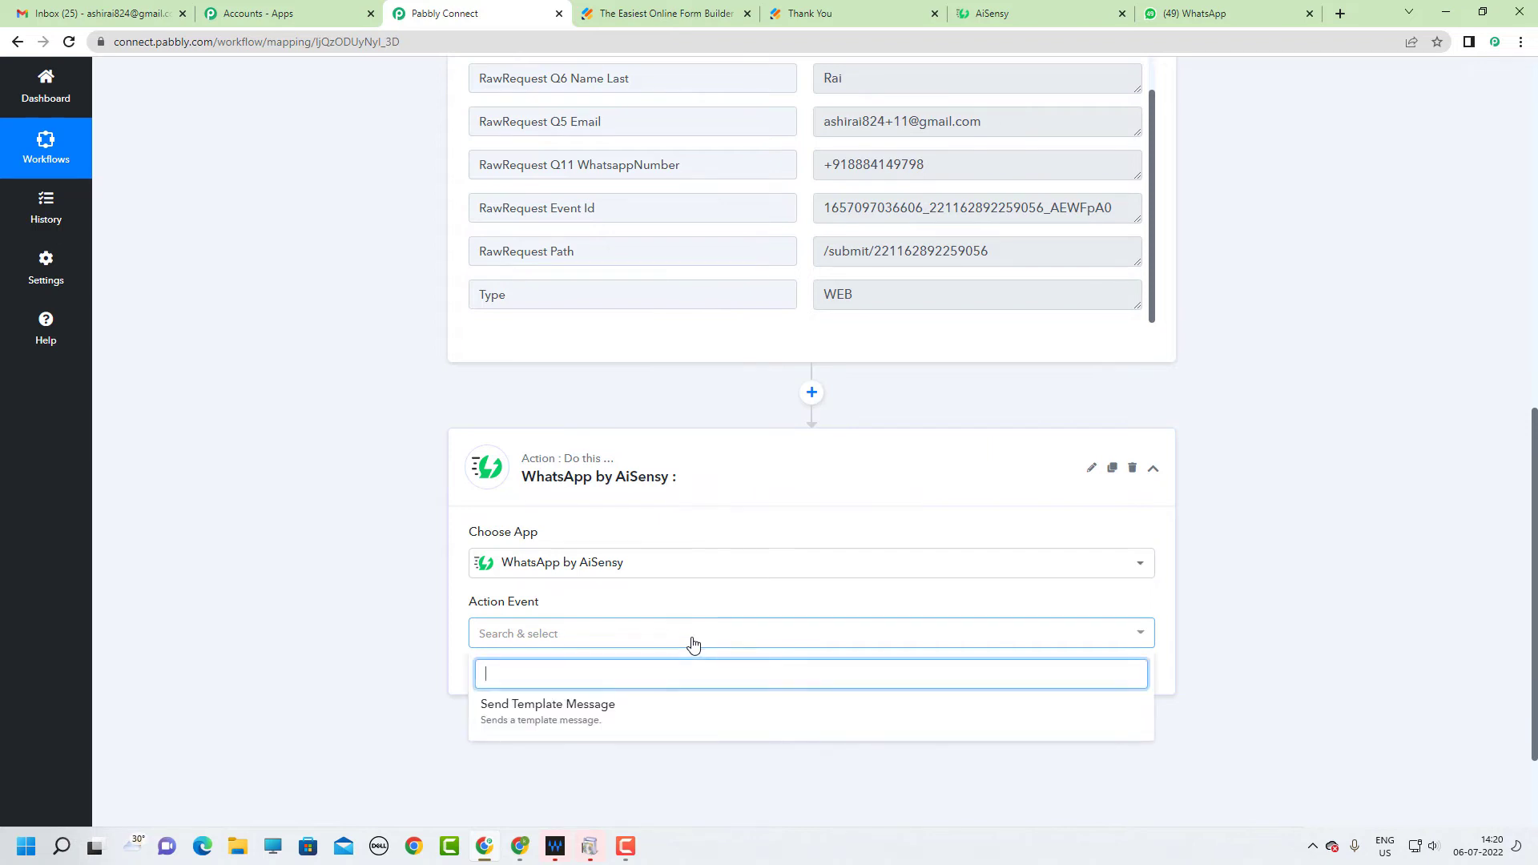
pyautogui.click(605, 730)
# Begin adding a new AiSensy connection and switch to the AiSensy dashboard
pyautogui.click(503, 687)
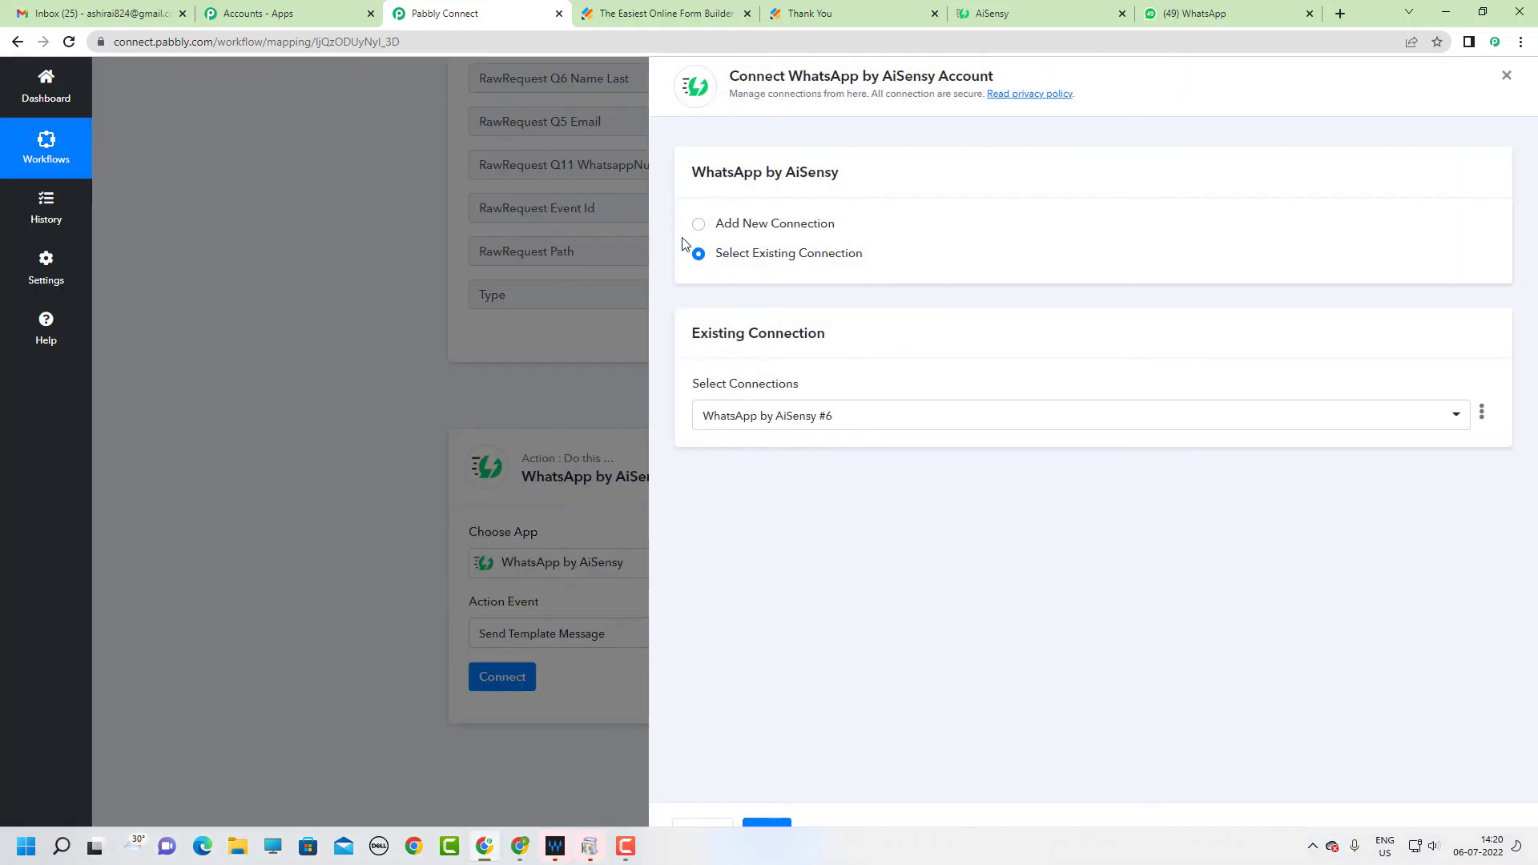
pyautogui.click(698, 226)
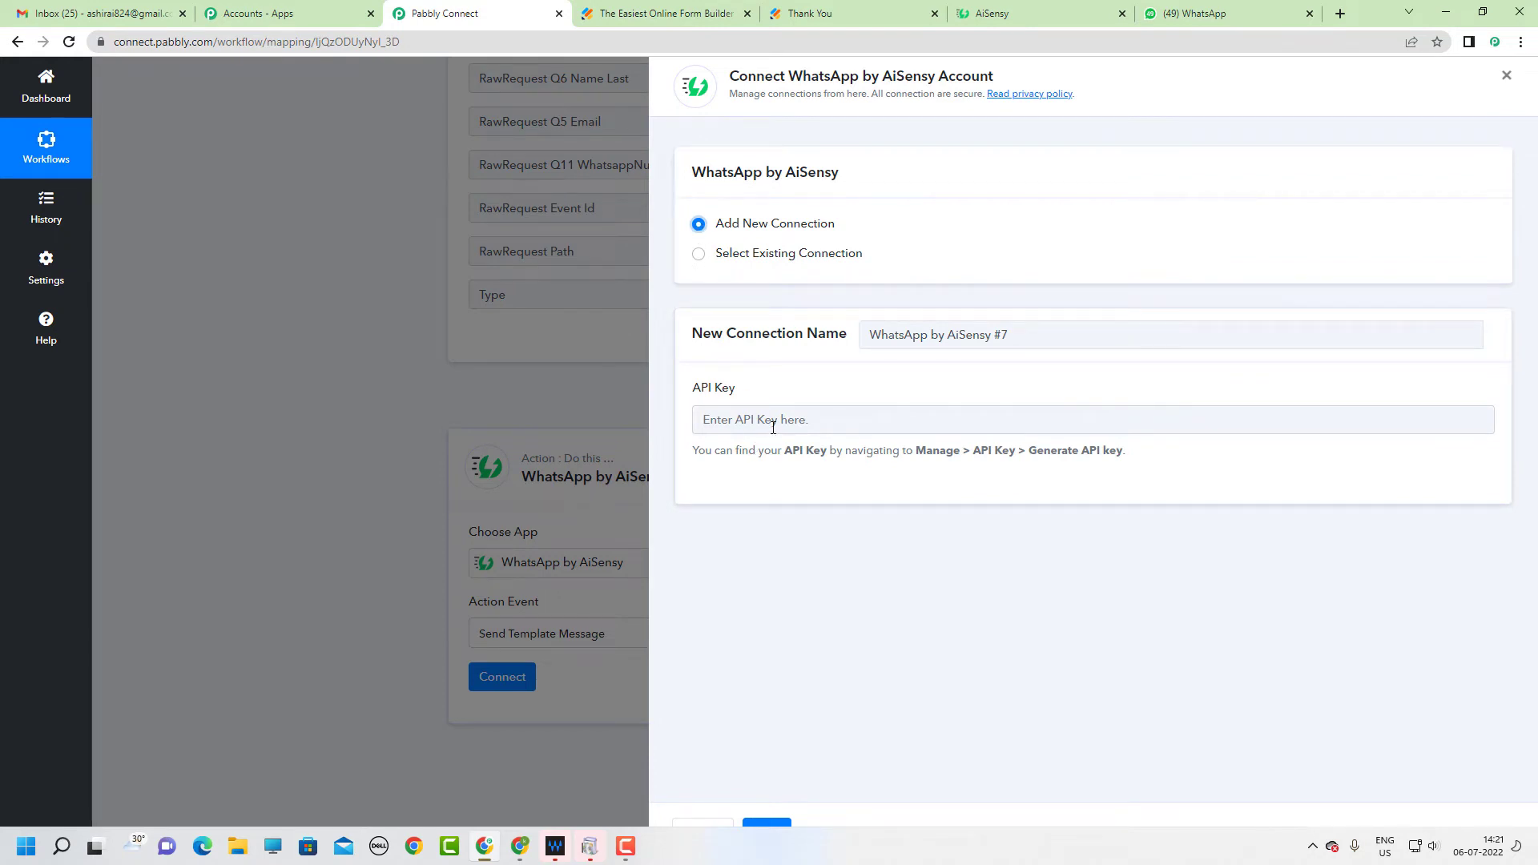
pyautogui.click(993, 11)
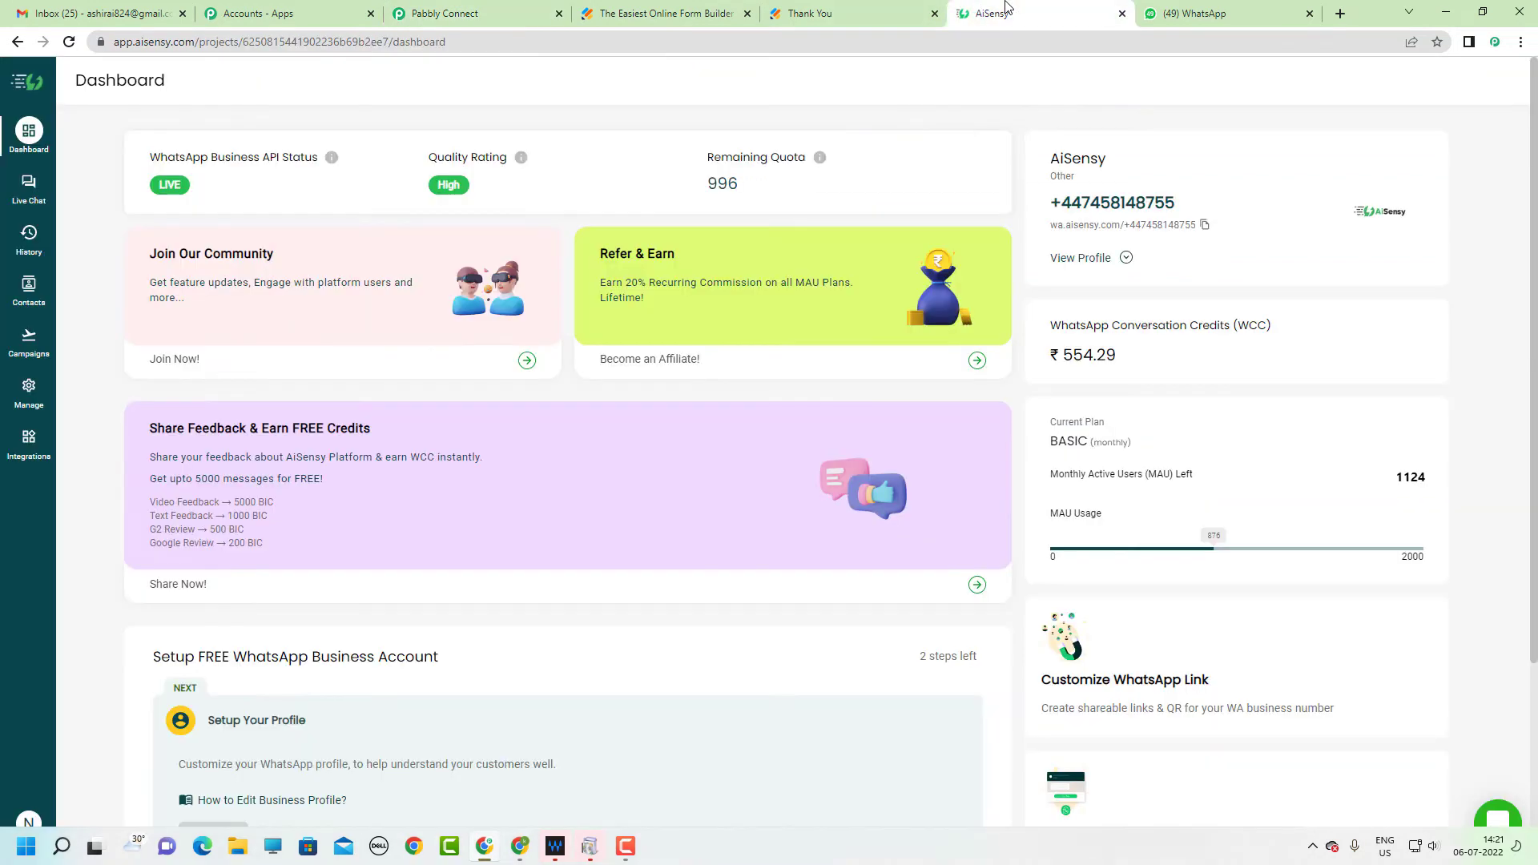
# Copy the API key from AiSensy's Manage > API Key page
pyautogui.click(28, 392)
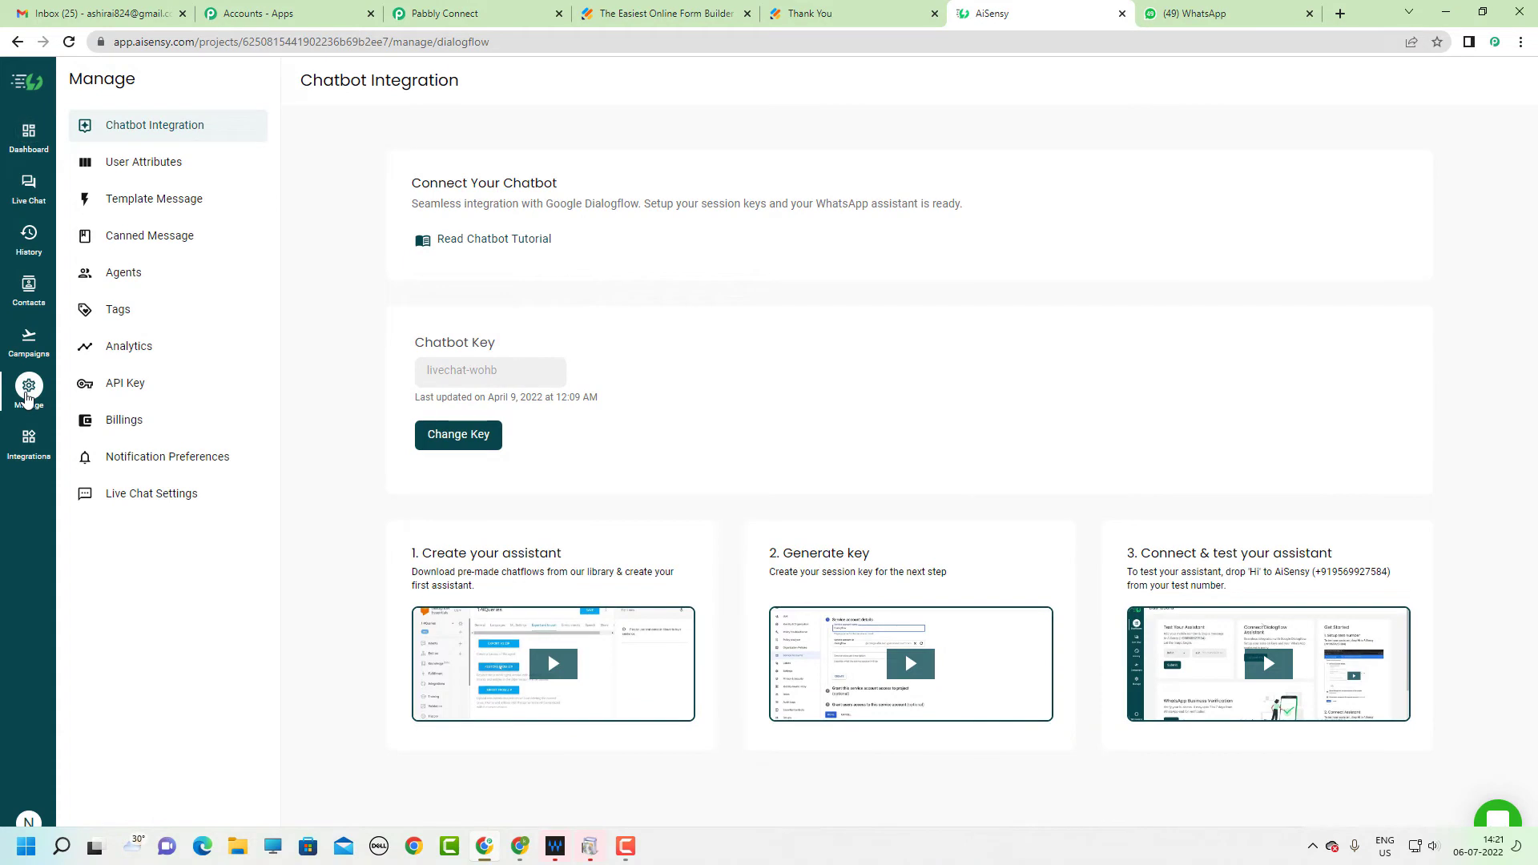
pyautogui.click(116, 387)
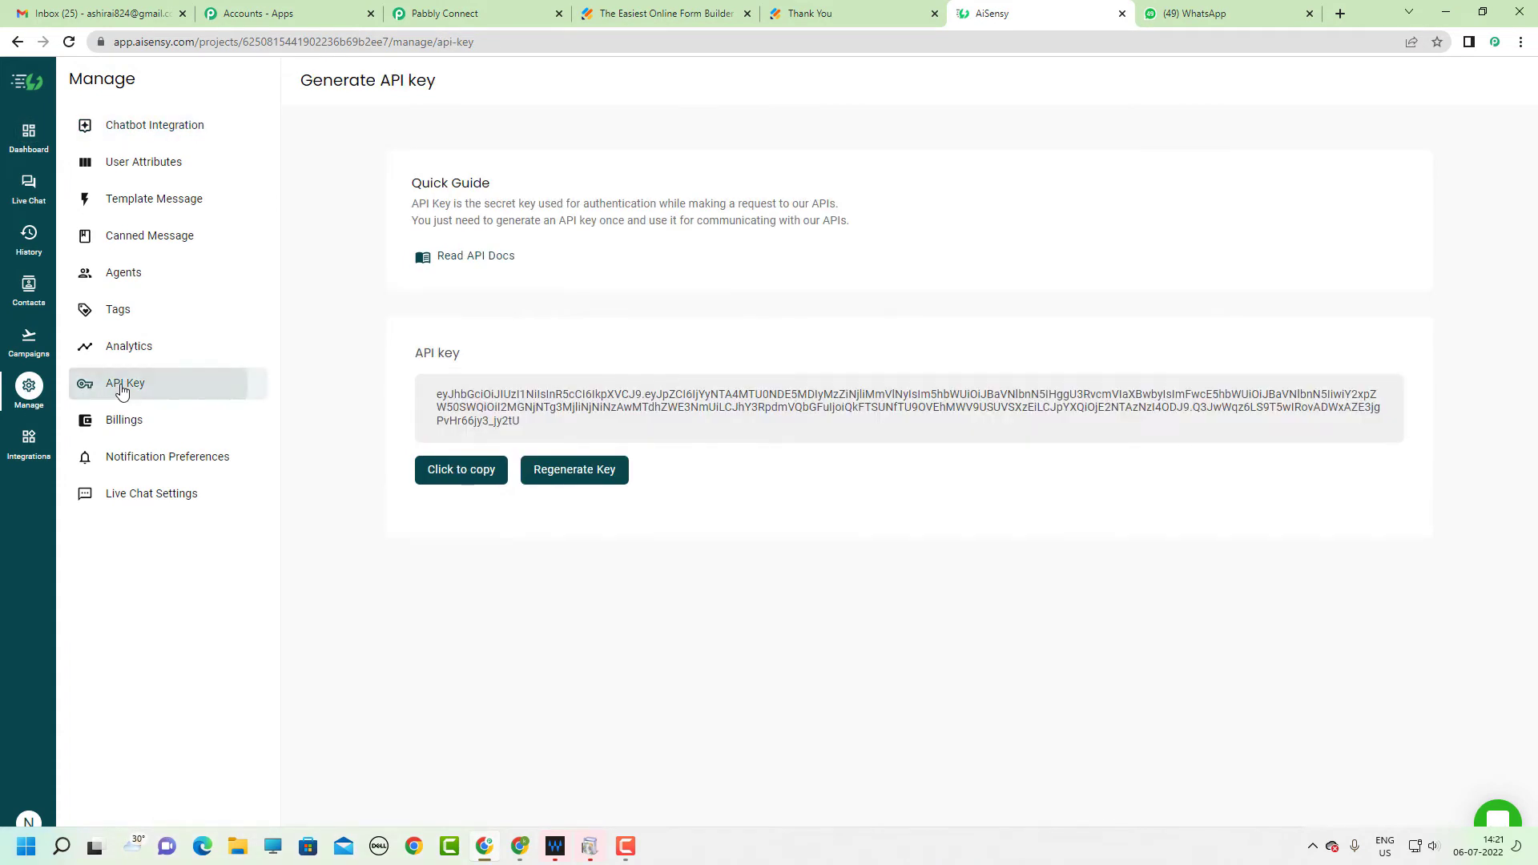
pyautogui.moveTo(435, 392); pyautogui.dragTo(590, 430)
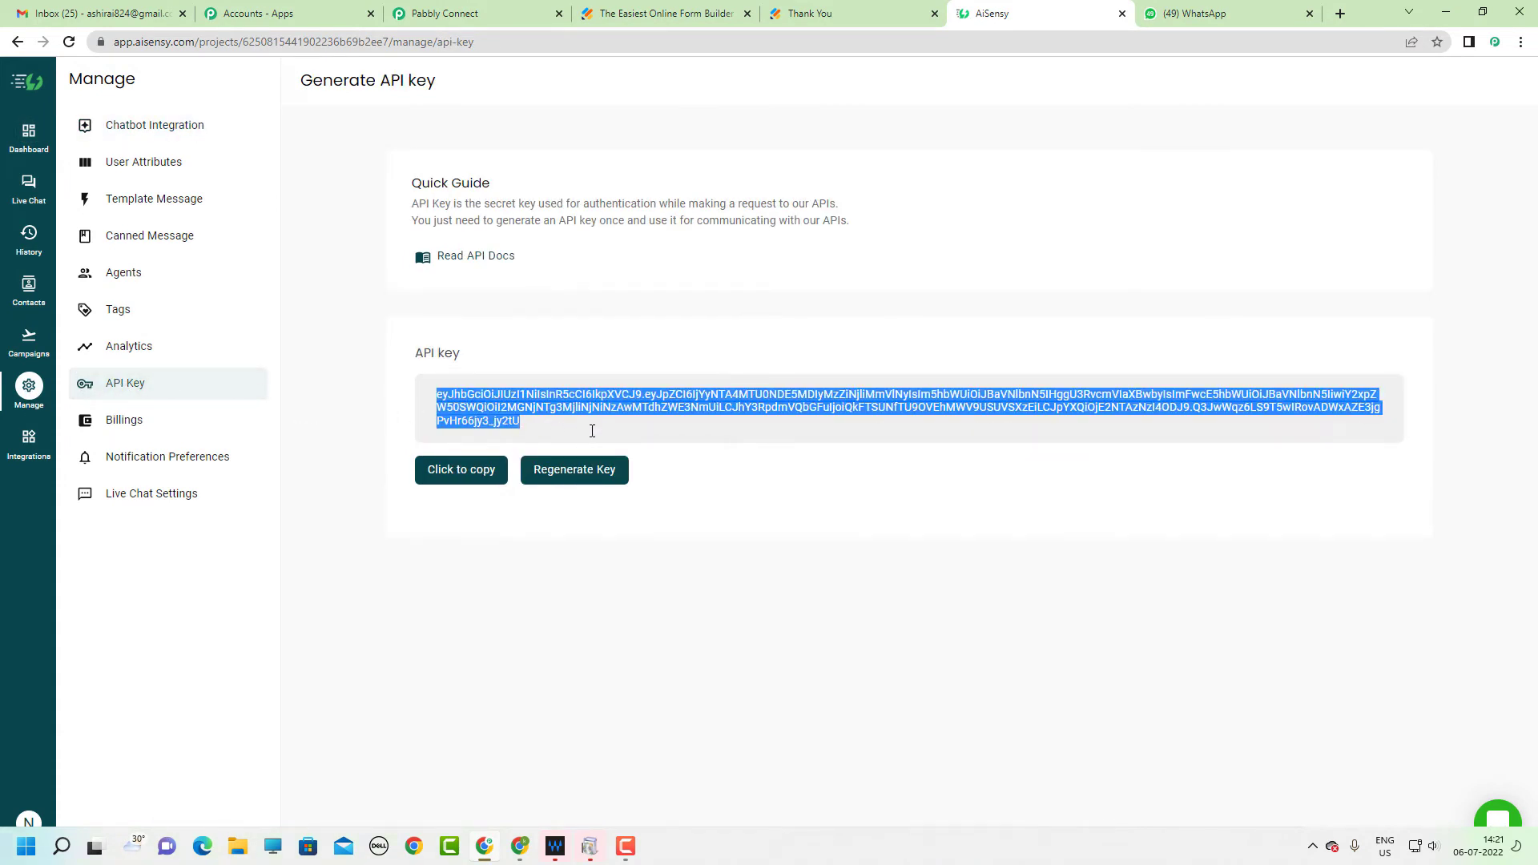
pyautogui.click(735, 491)
pyautogui.click(473, 471)
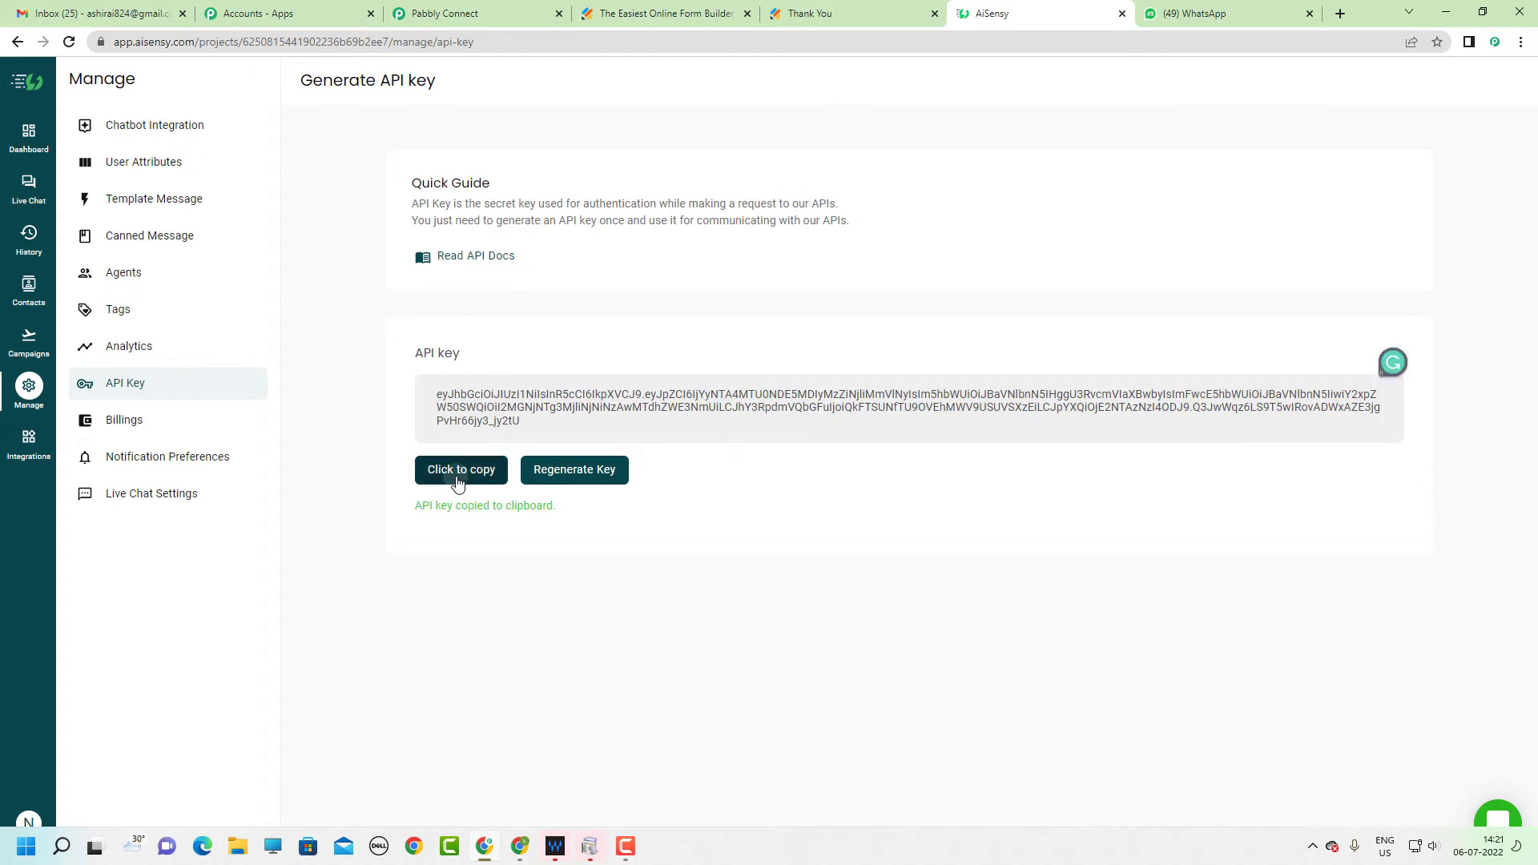
# Paste the AiSensy API key into the new Pabbly connection and save it
pyautogui.click(432, 12)
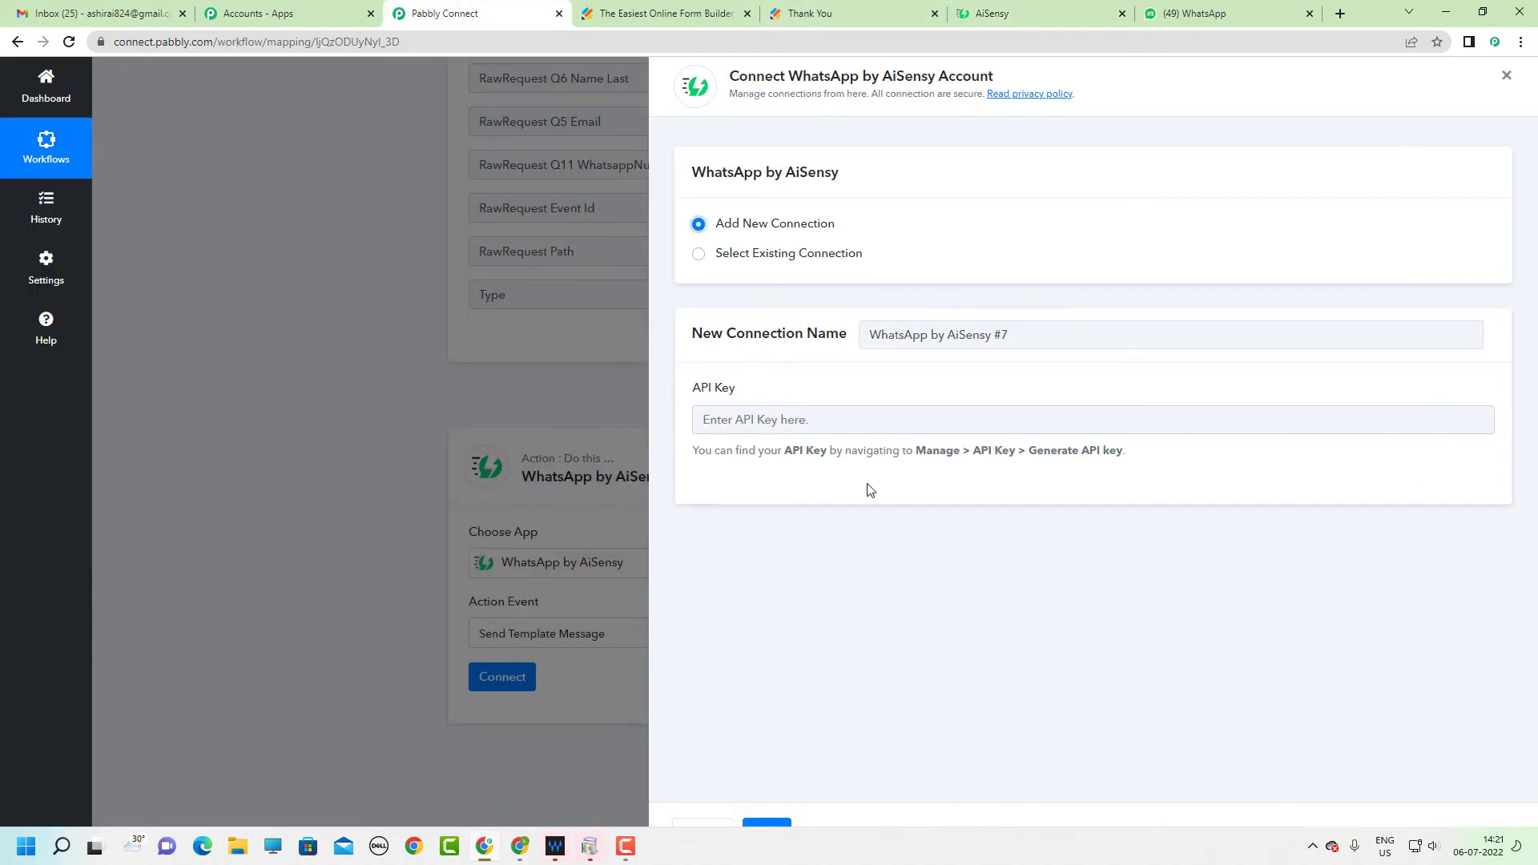
pyautogui.click(862, 422)
pyautogui.hotkey('ctrl', 'v')
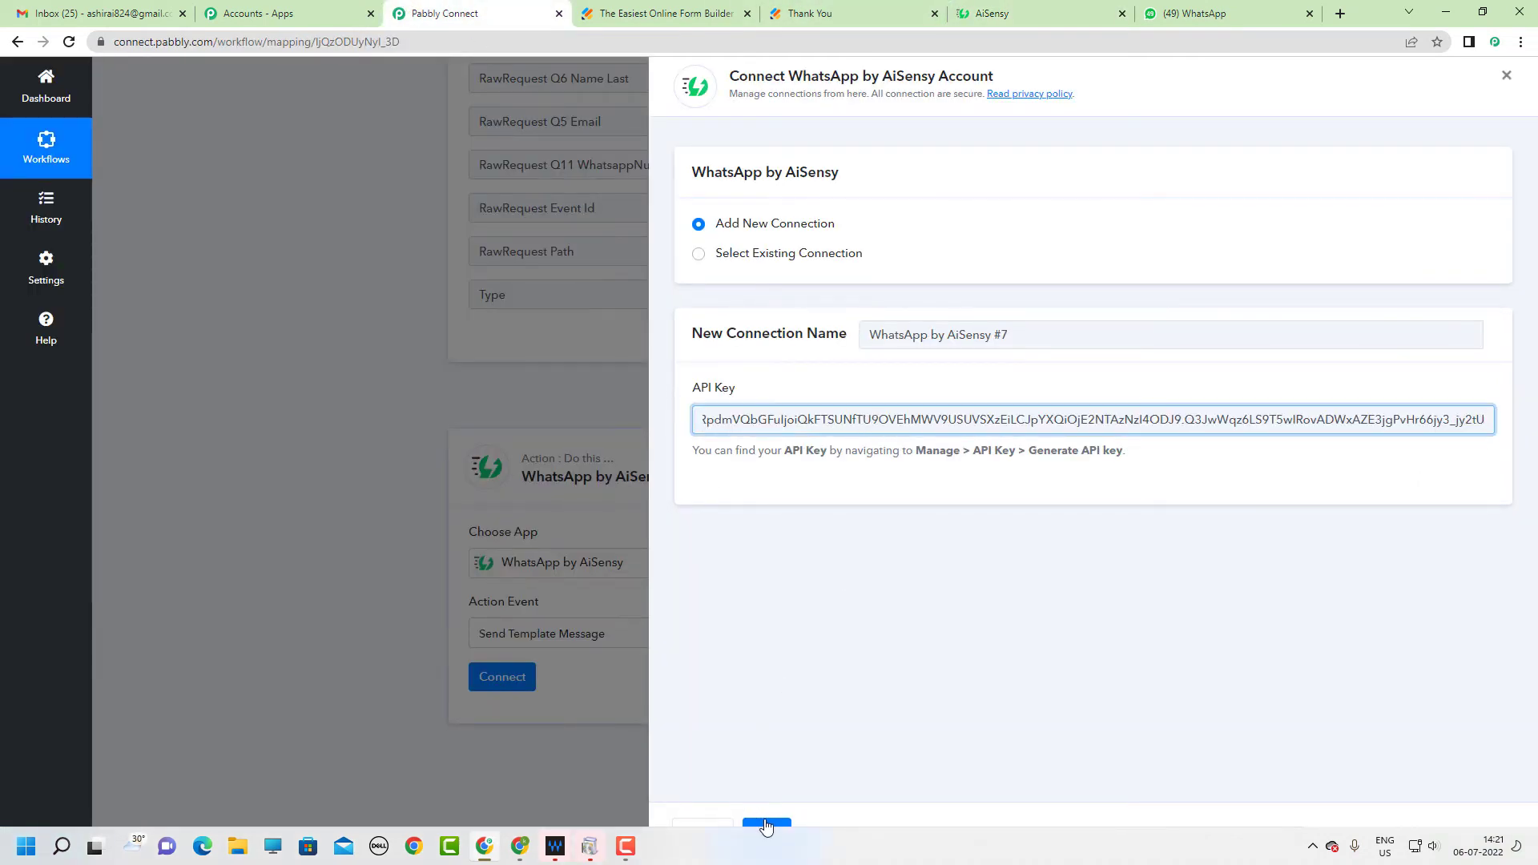
pyautogui.click(766, 825)
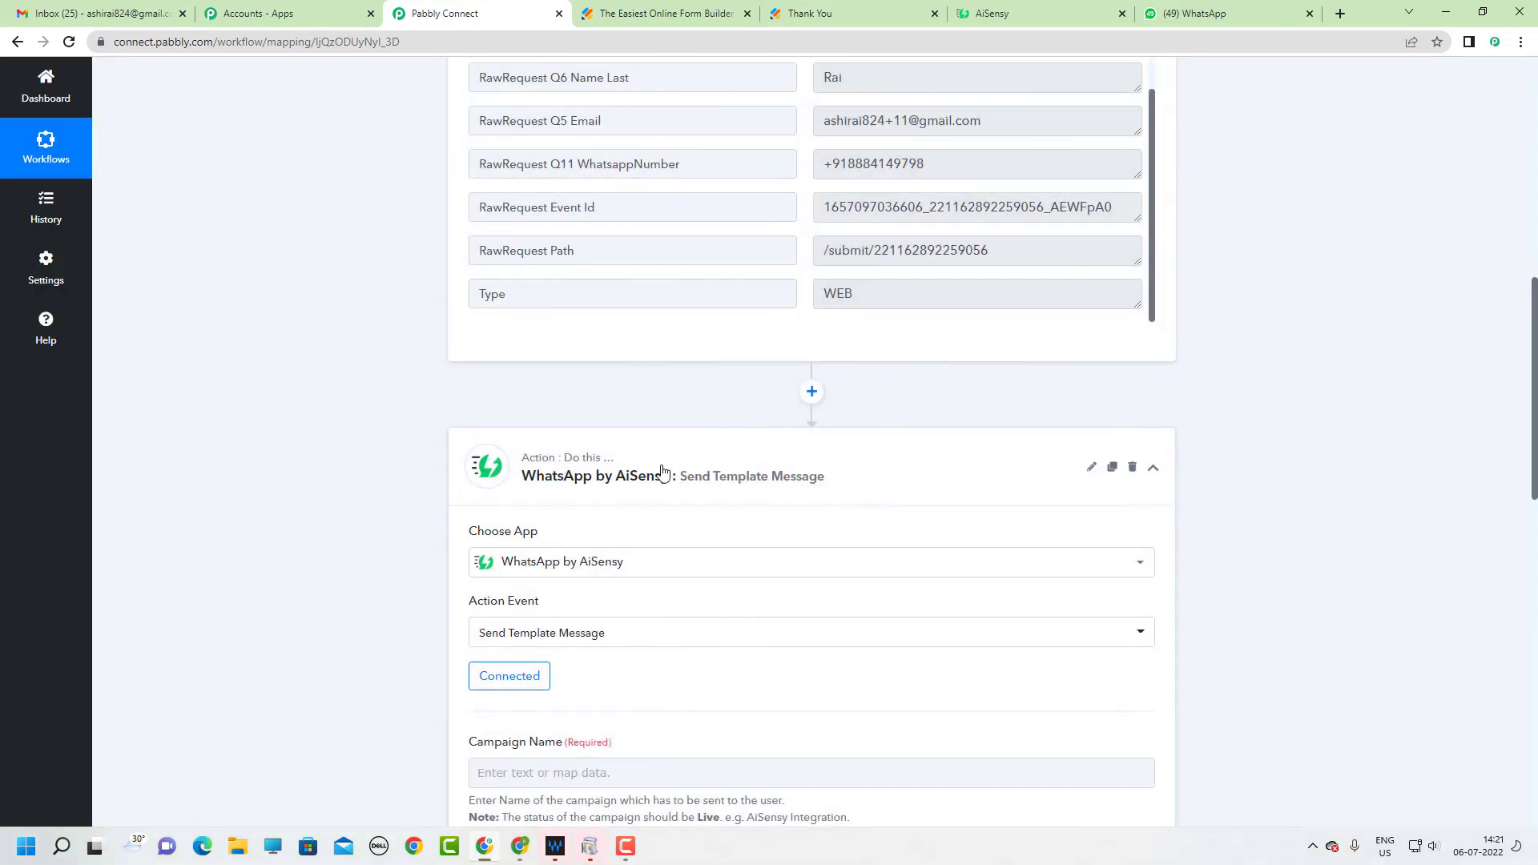
pyautogui.scroll(-1, 649, 492)
pyautogui.scroll(-4, 612, 545)
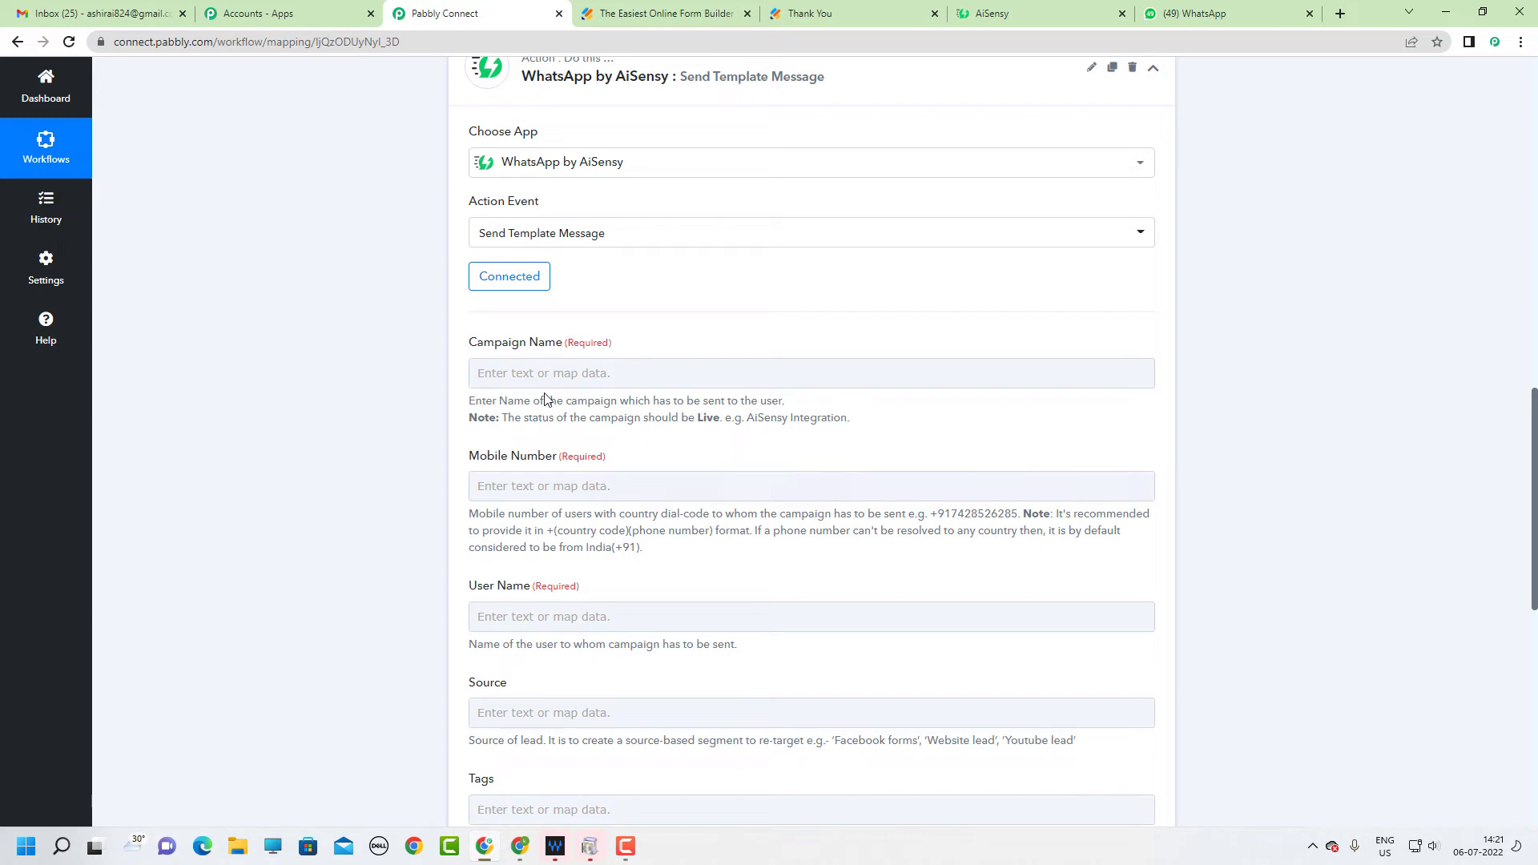
# Start a new API campaign in AiSensy named 'new subscriber notification'
pyautogui.click(999, 6)
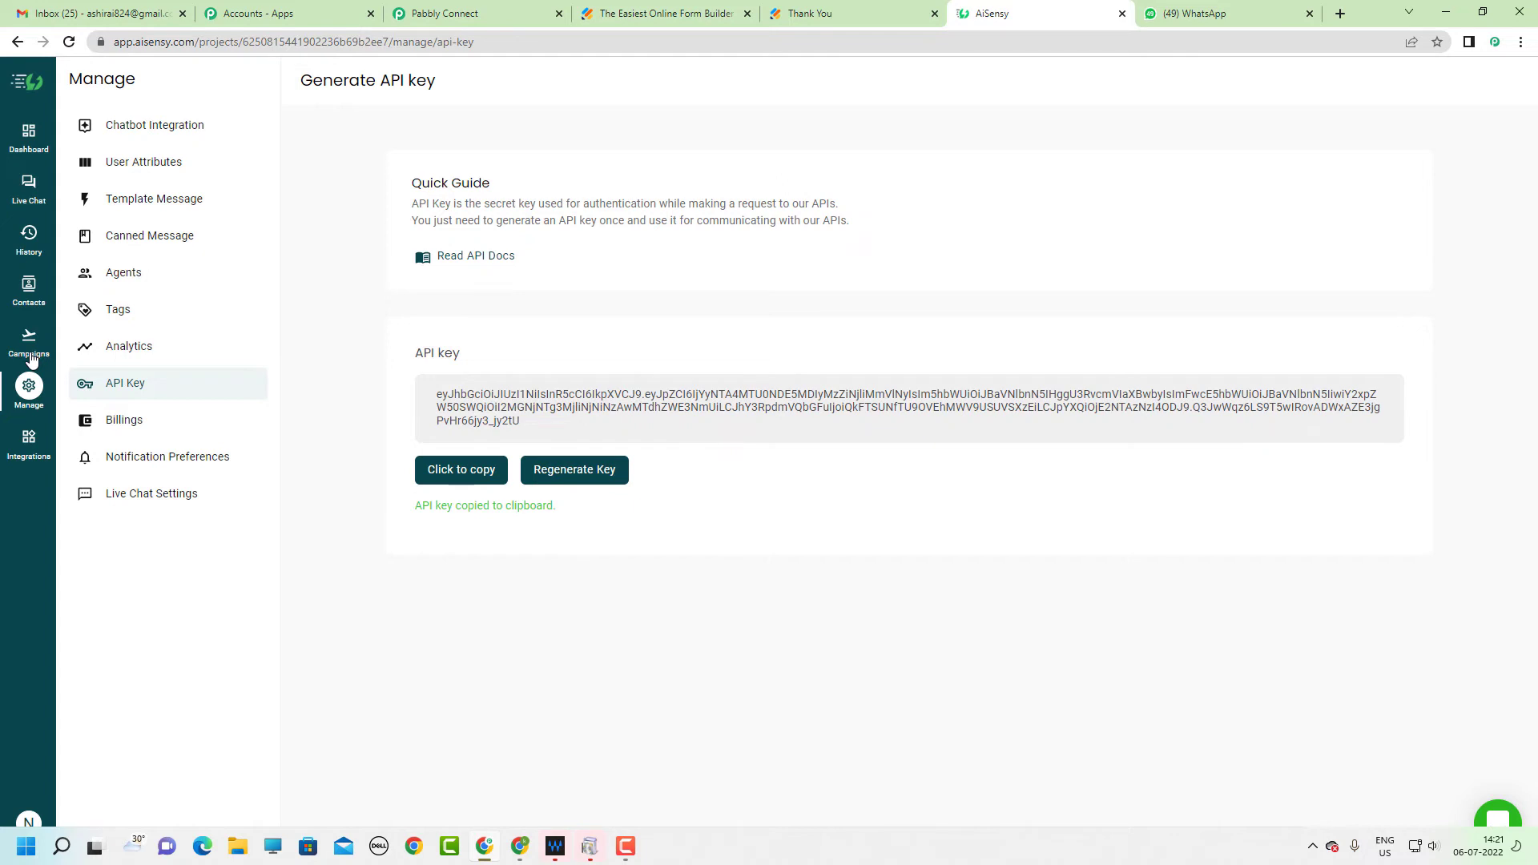
pyautogui.click(31, 356)
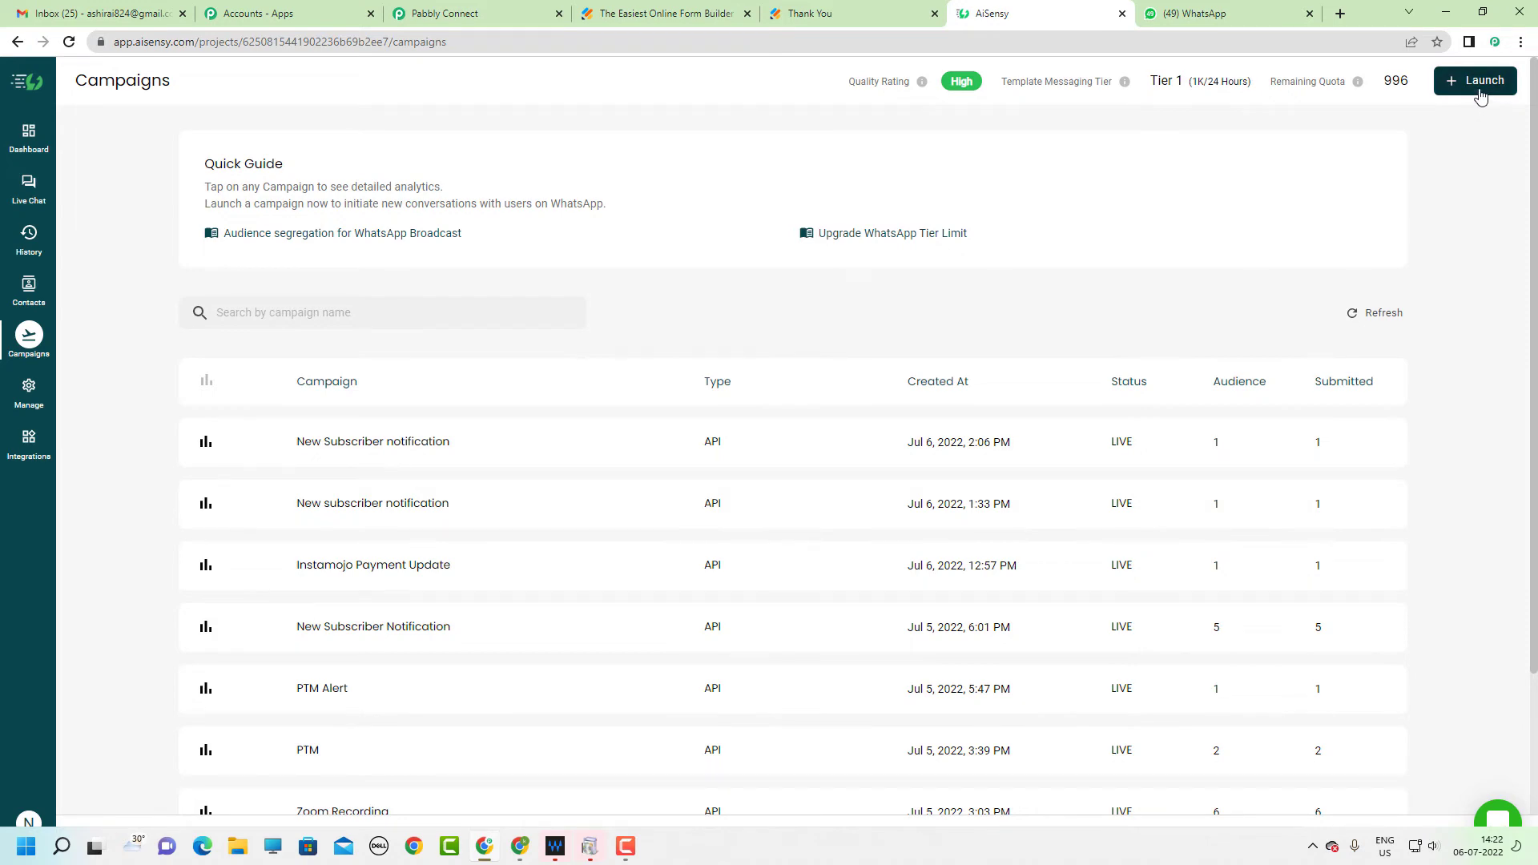
pyautogui.click(1479, 94)
pyautogui.click(1025, 521)
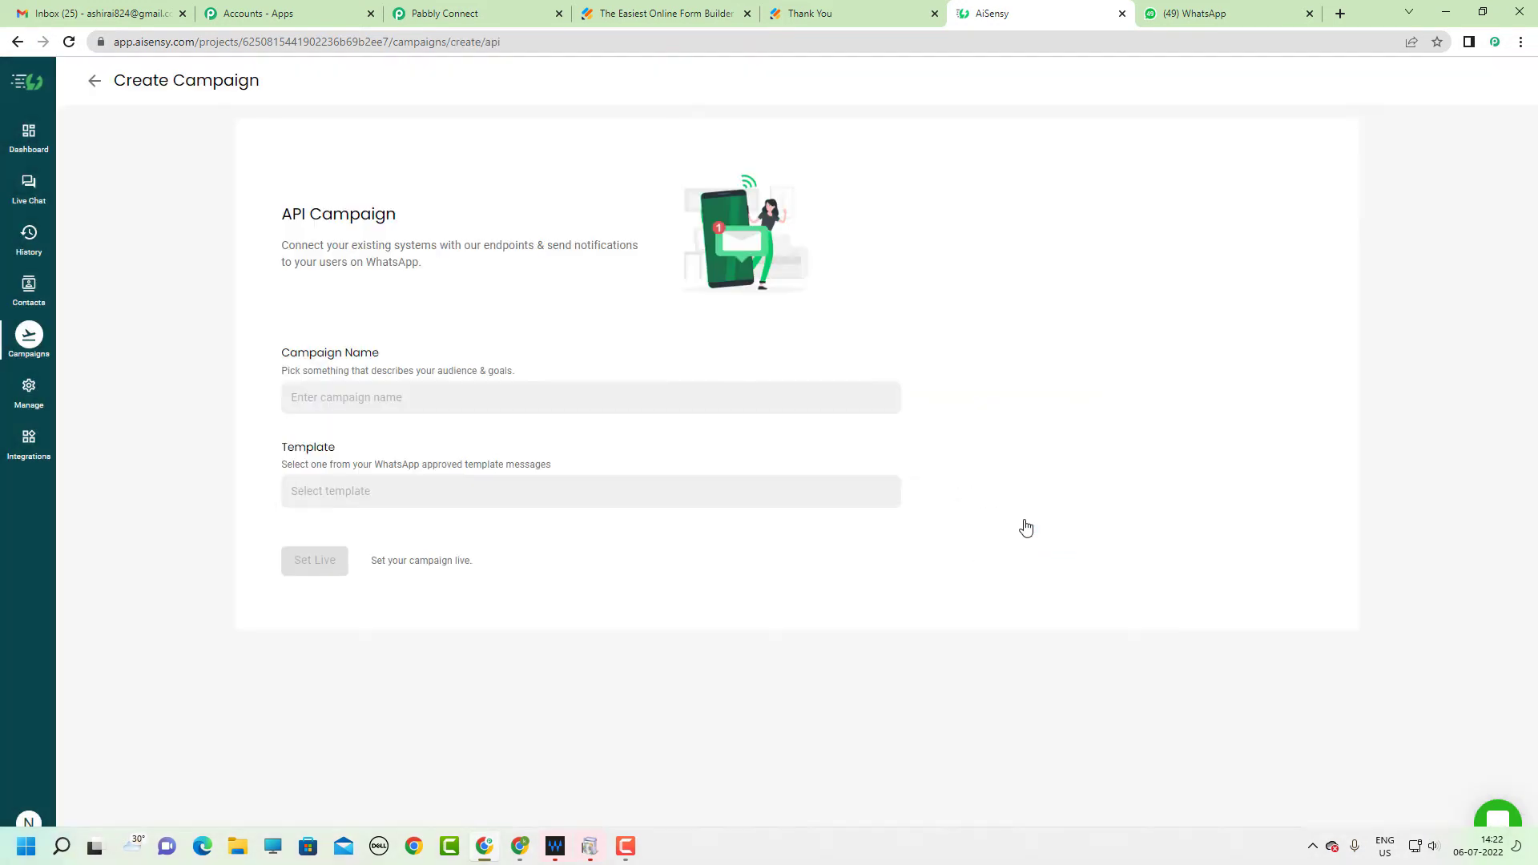
pyautogui.click(424, 401)
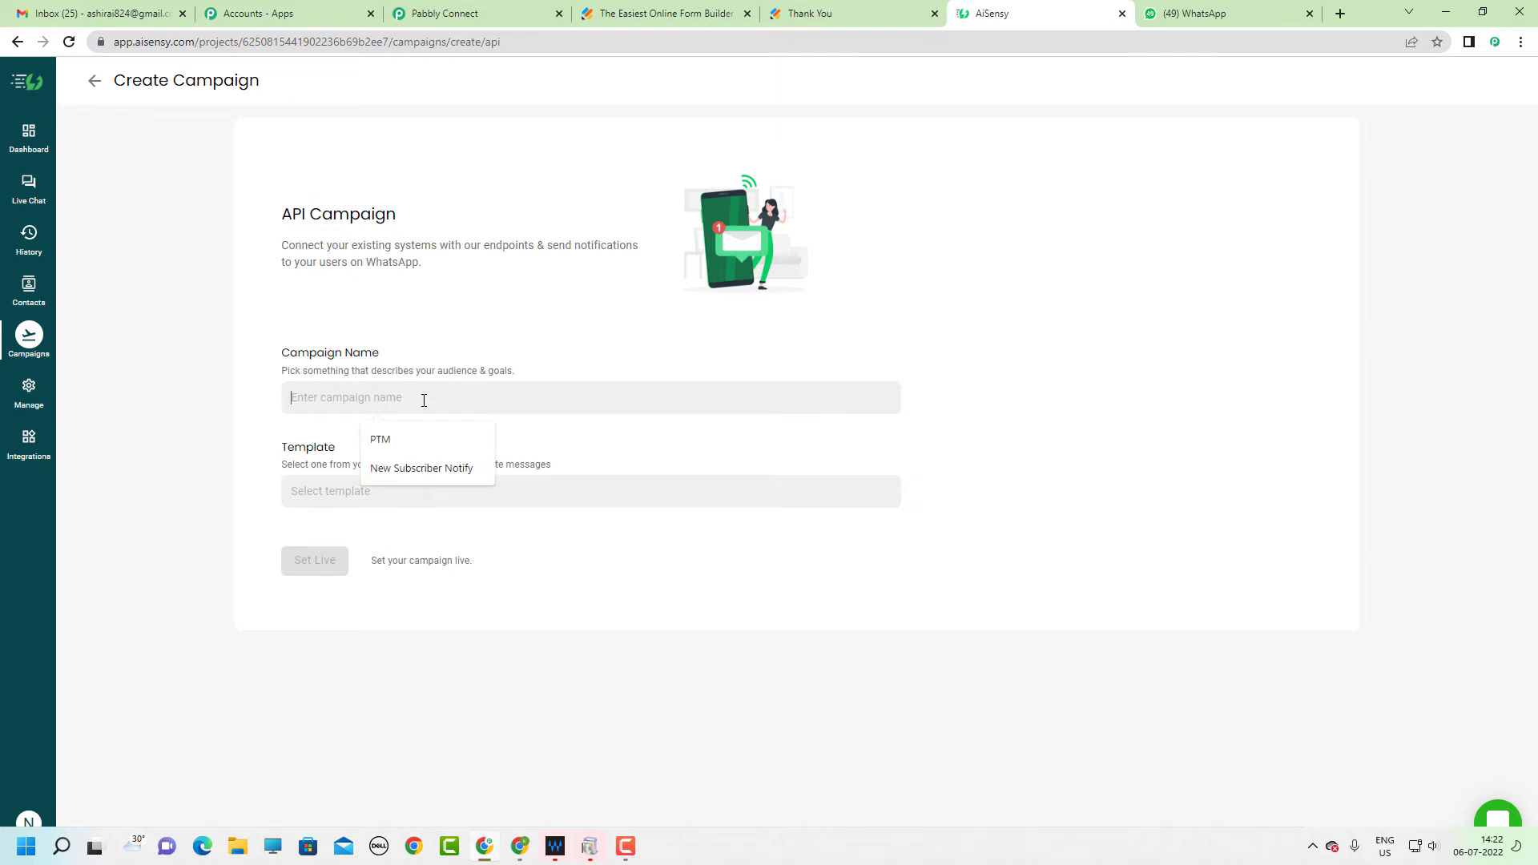
pyautogui.write('new s')
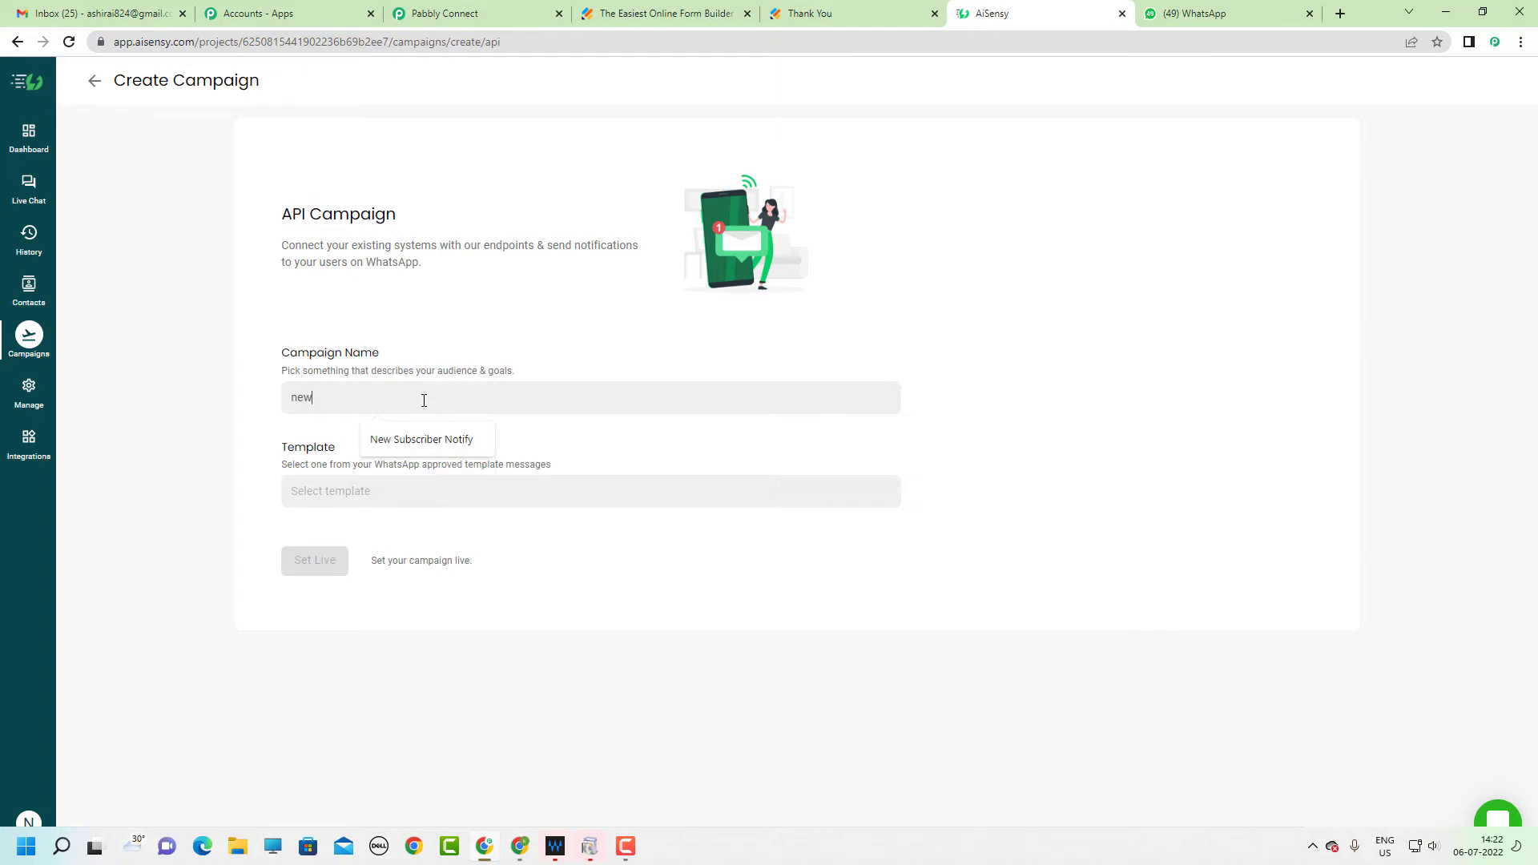
pyautogui.write('ubscri')
pyautogui.write('ber not')
pyautogui.write('o')
pyautogui.press('BackSpace')
pyautogui.write('fication')
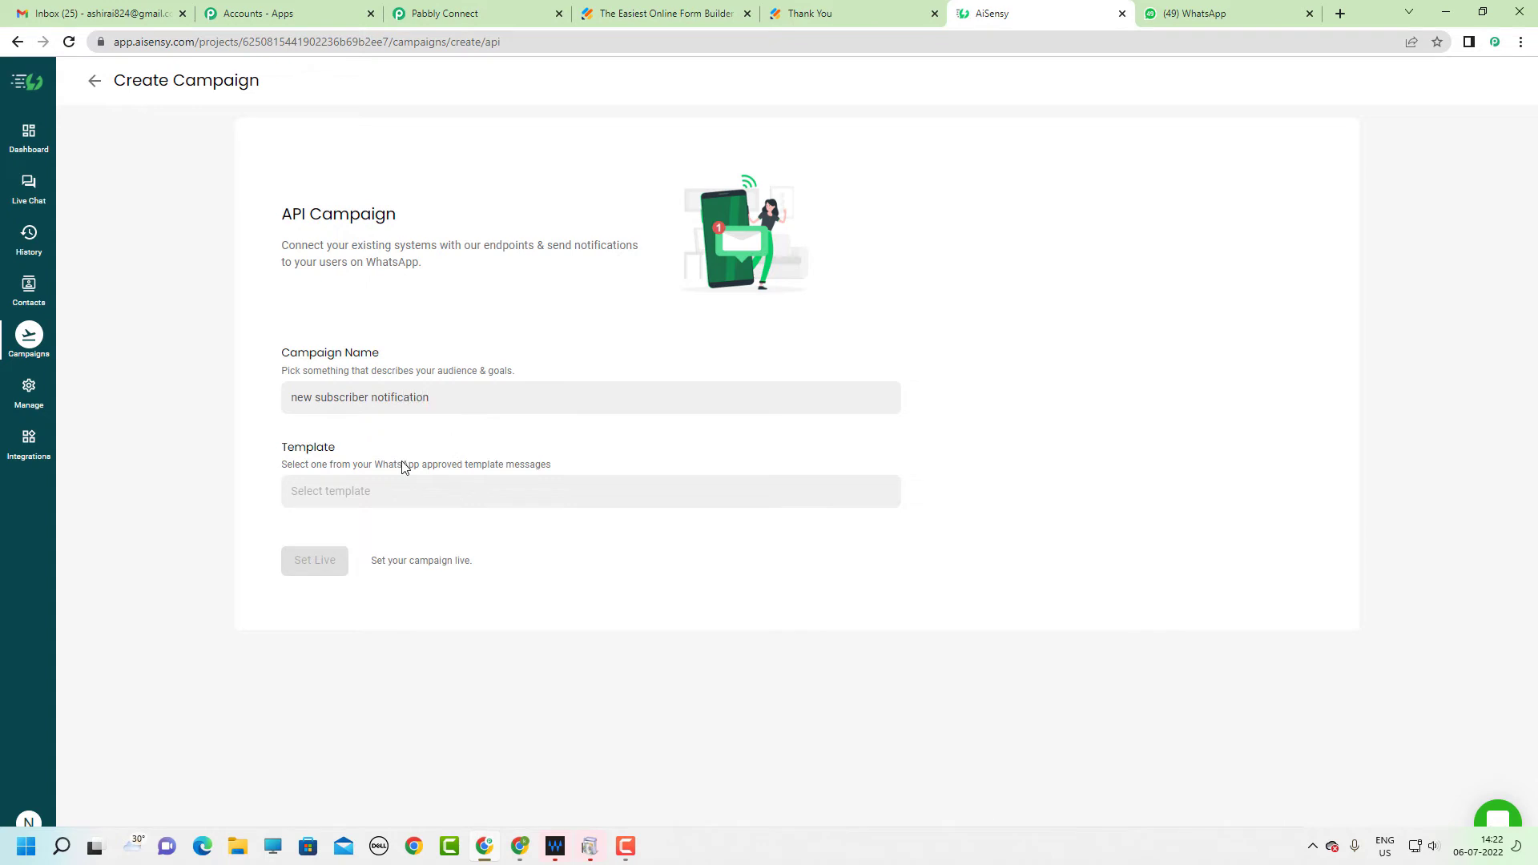
# Assign the new_subscriber template, set the campaign live and view its overview
pyautogui.click(381, 485)
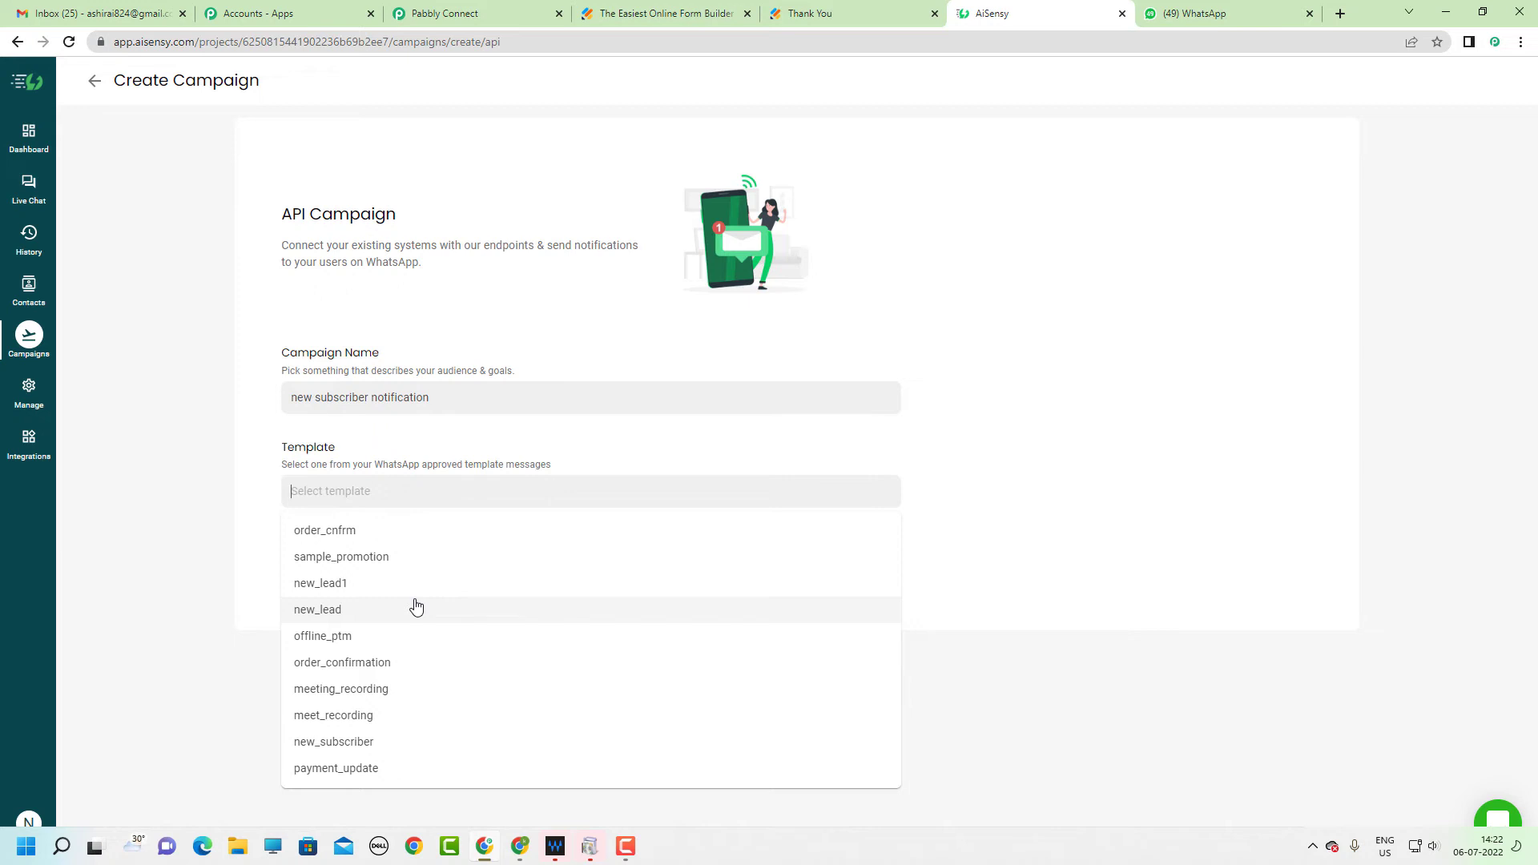
pyautogui.click(335, 747)
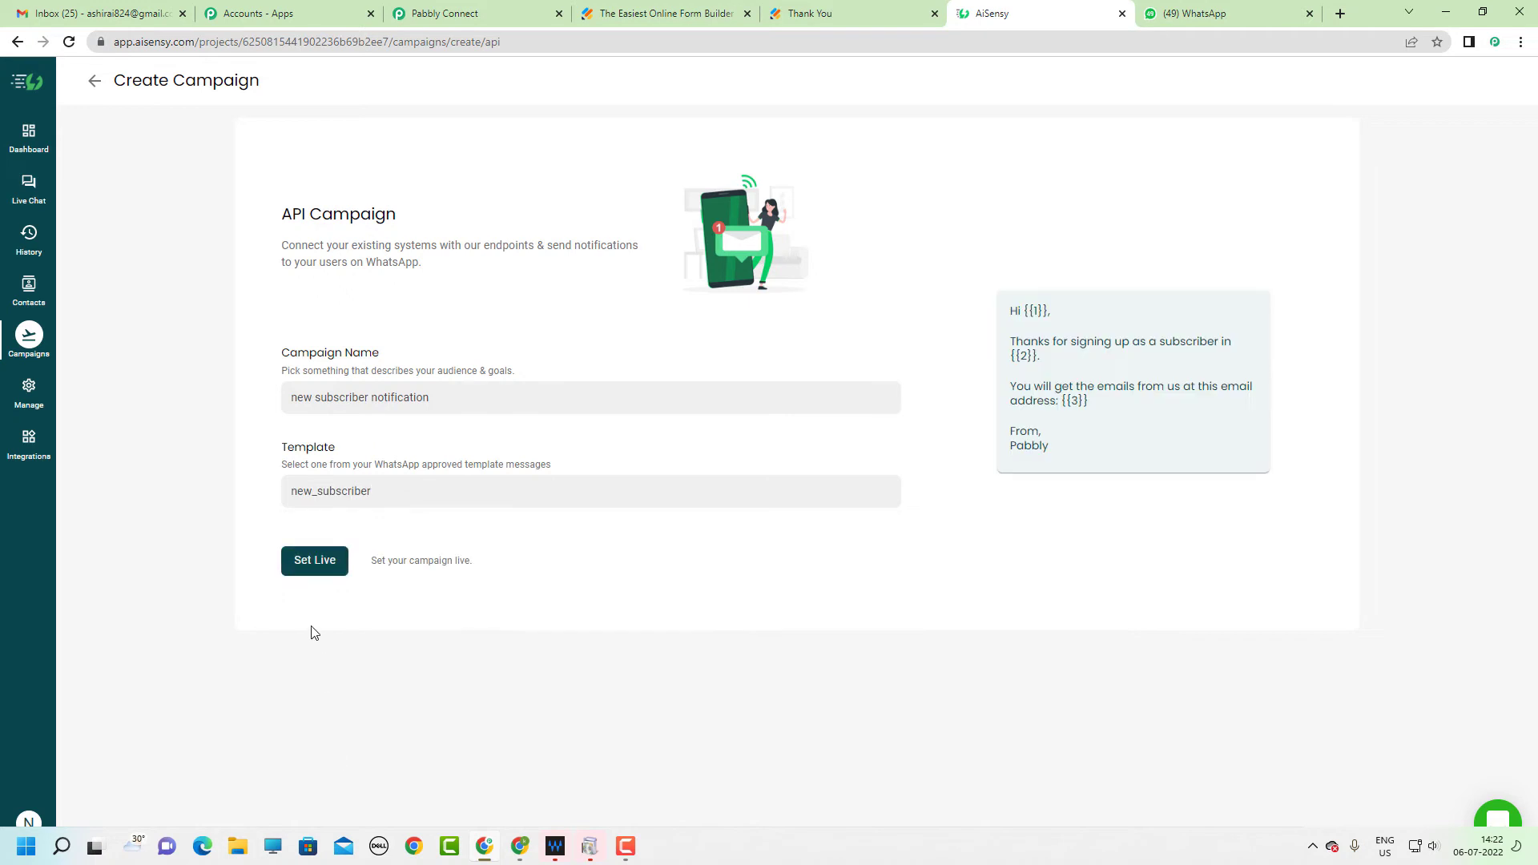
pyautogui.click(315, 569)
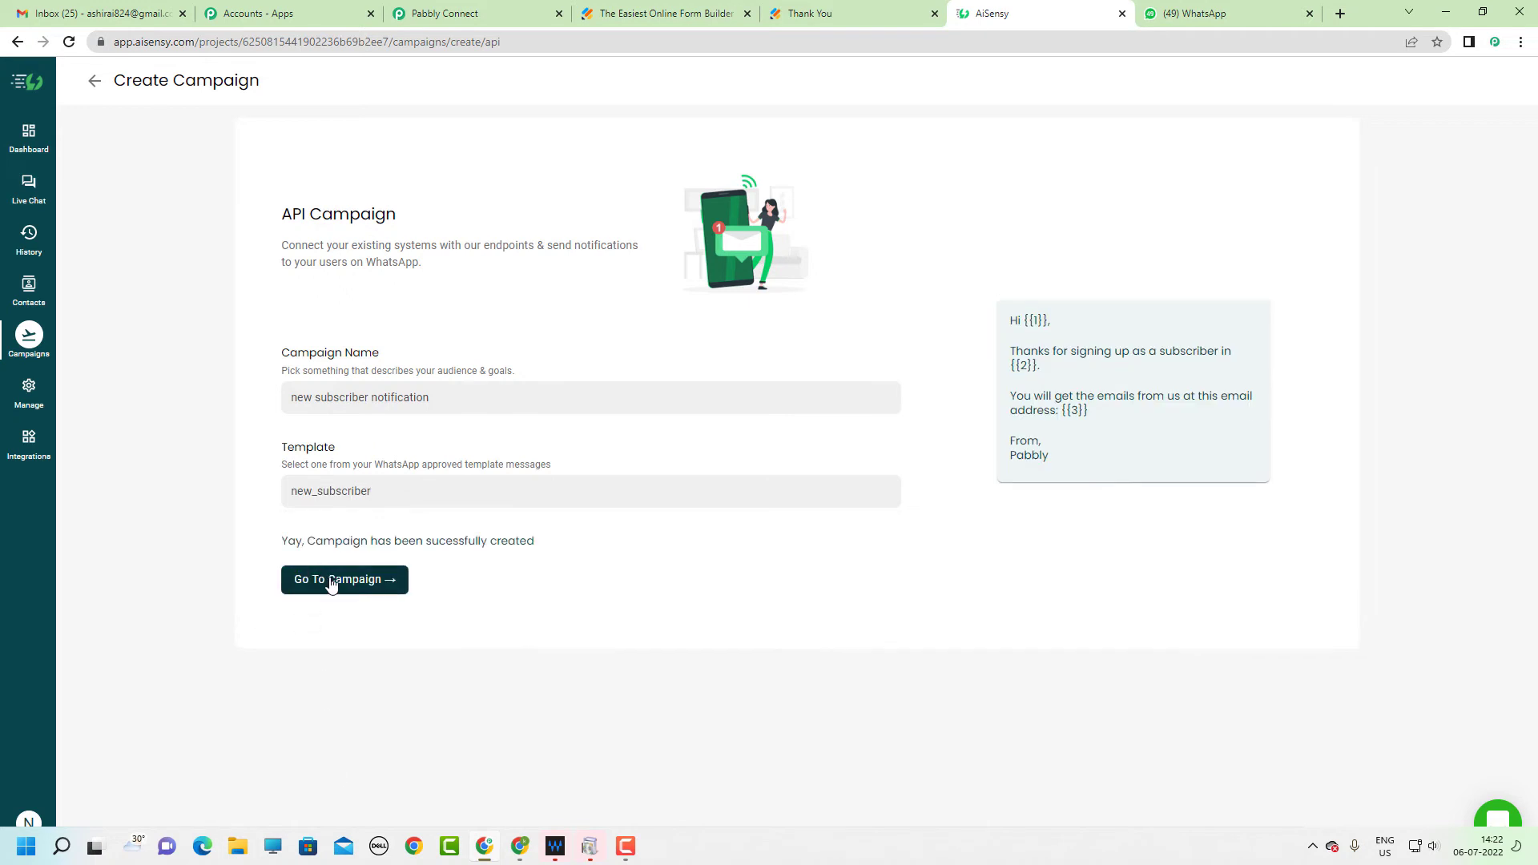
pyautogui.click(333, 585)
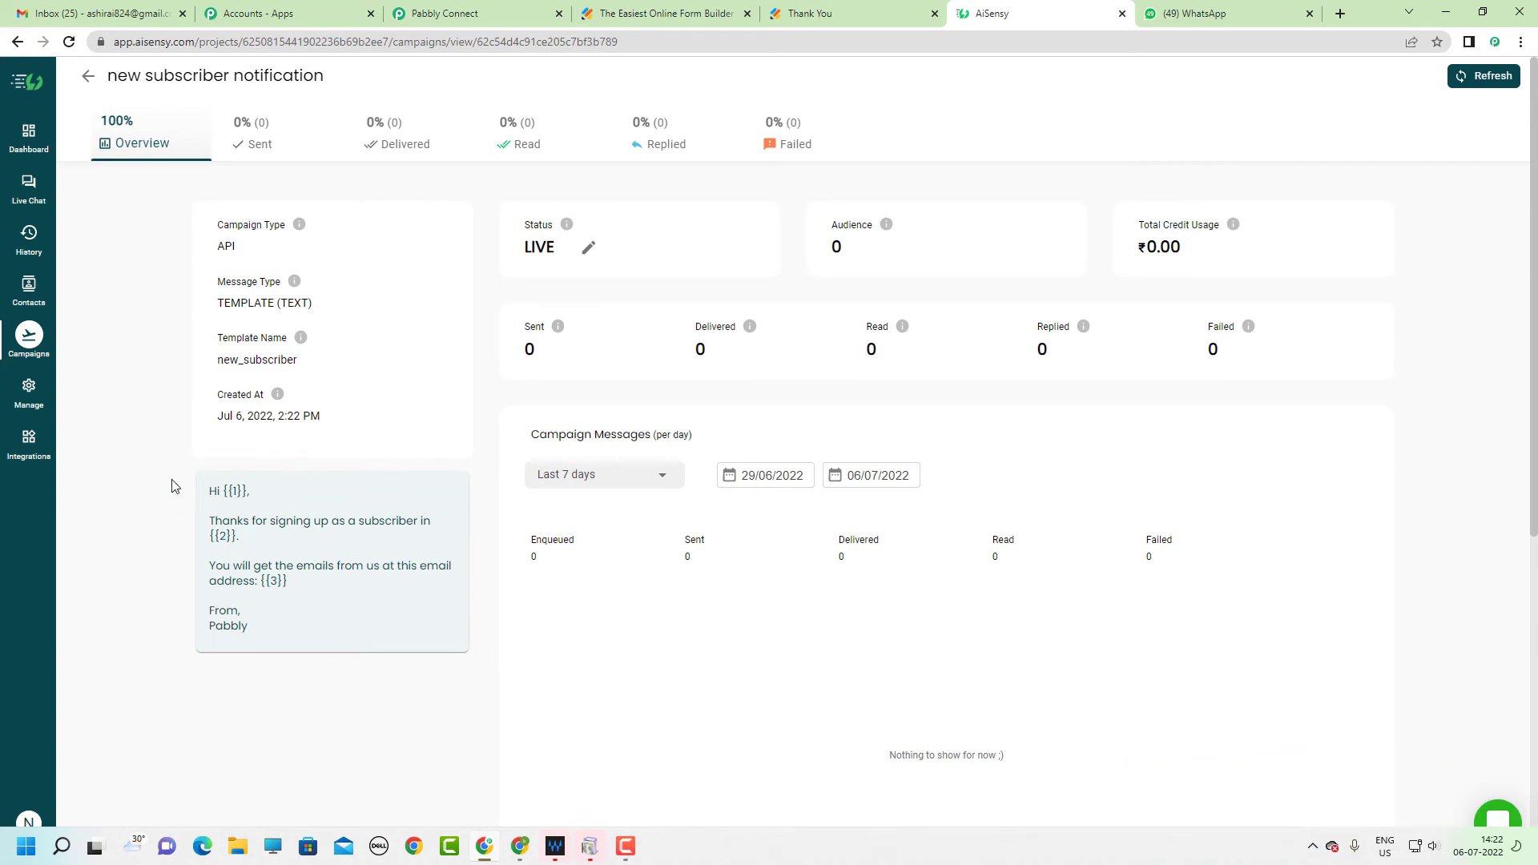
pyautogui.moveTo(207, 490); pyautogui.dragTo(270, 634)
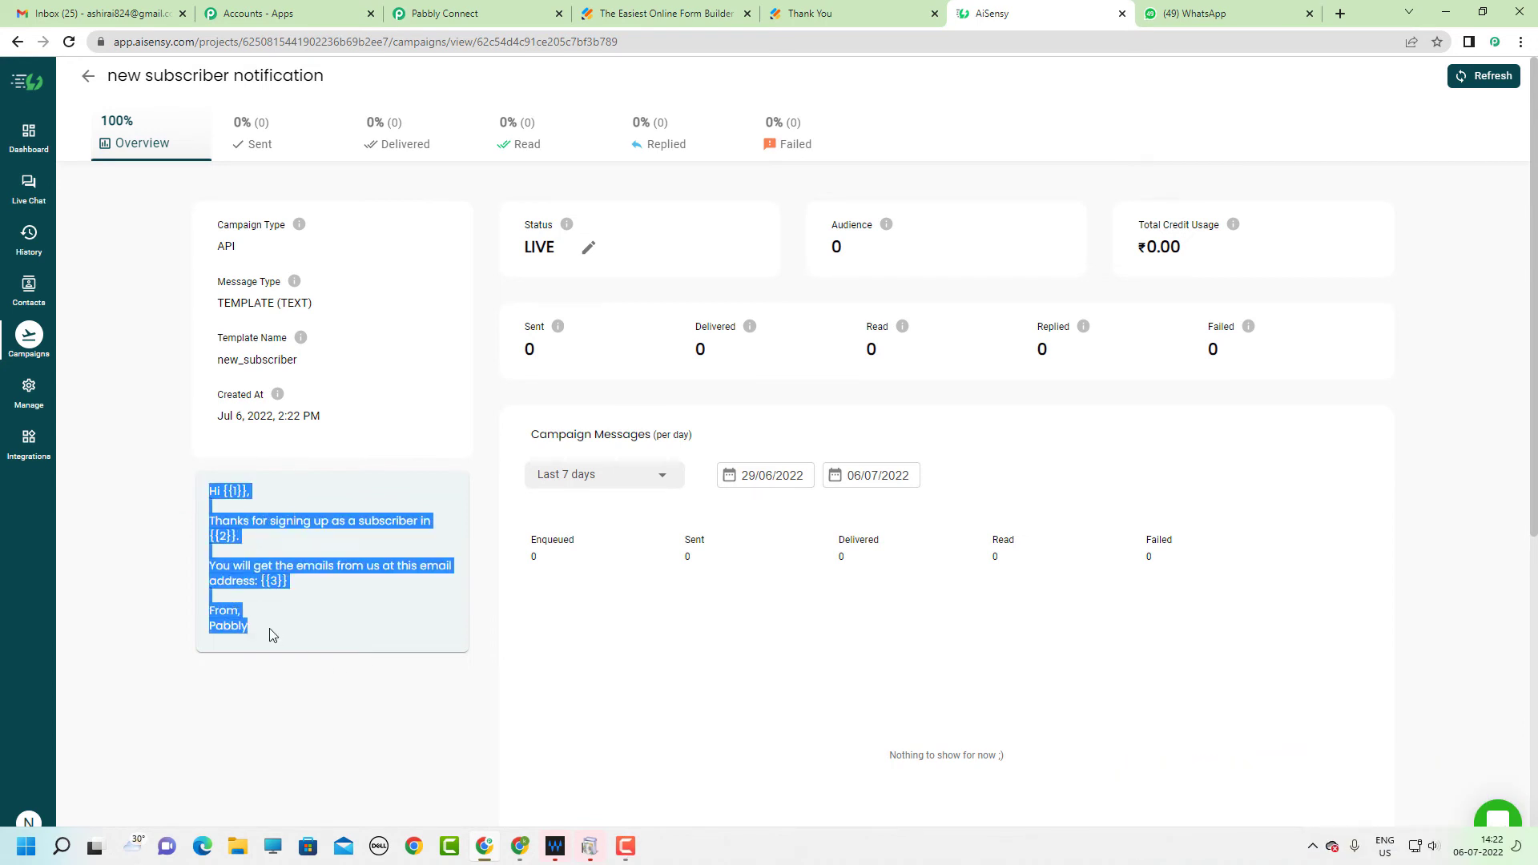
pyautogui.click(426, 240)
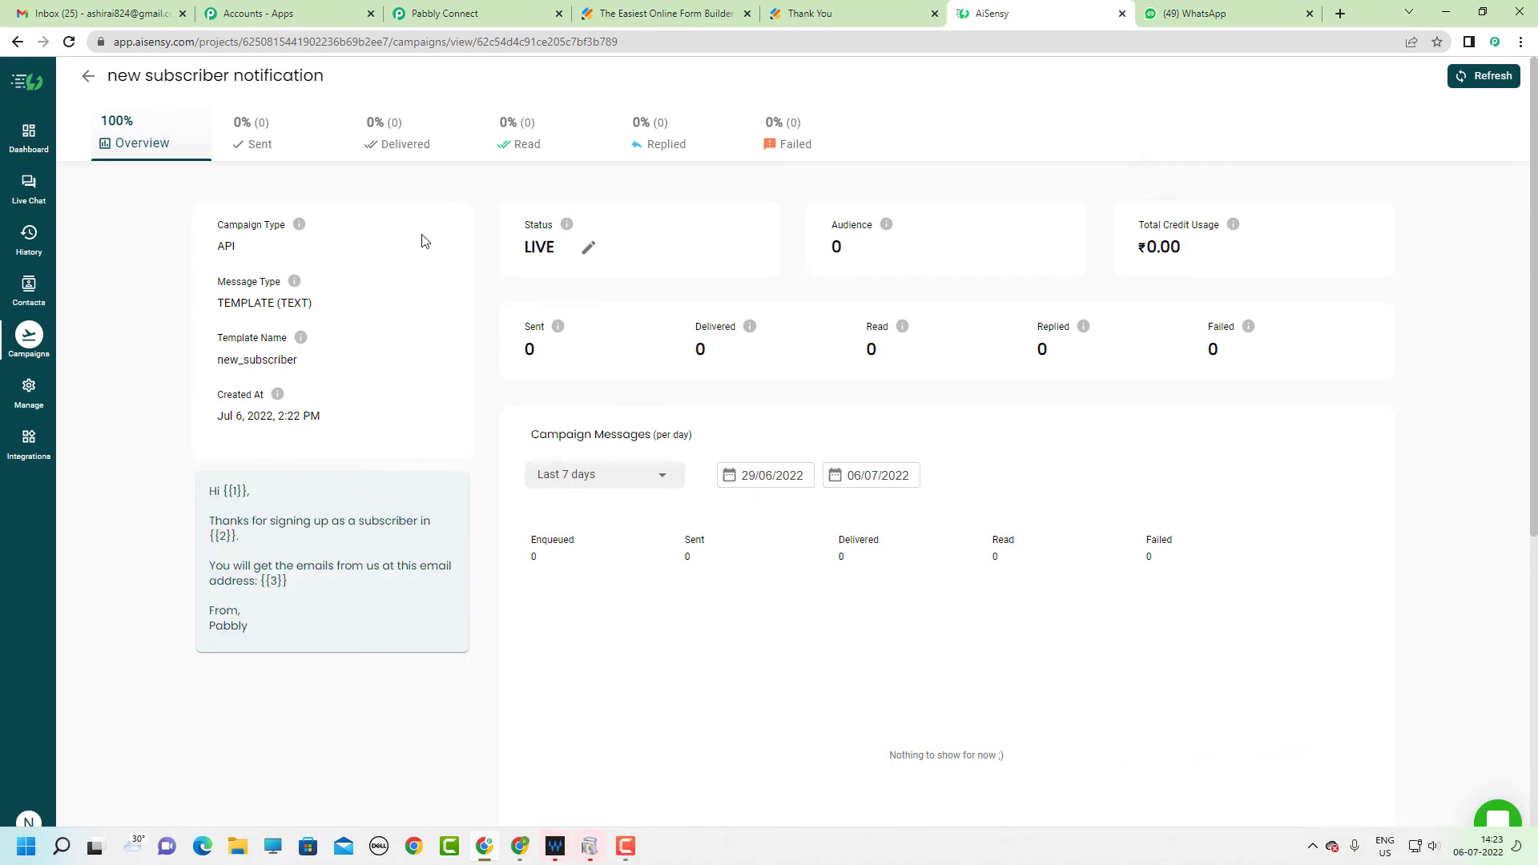
# Set the AiSensy Campaign Name to 'new subscriber notification'
pyautogui.click(447, 7)
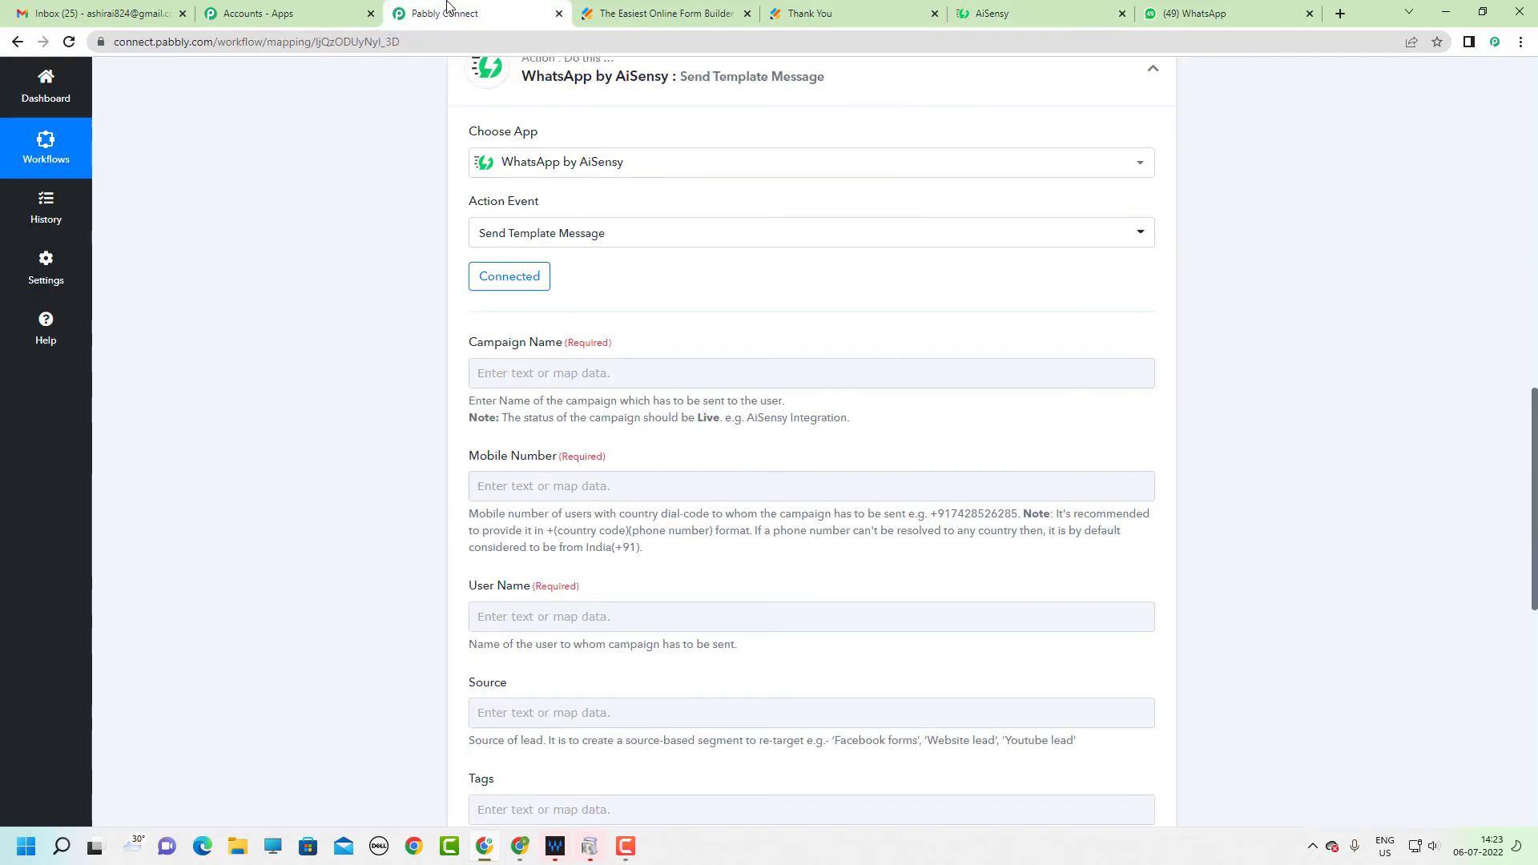
pyautogui.click(570, 373)
pyautogui.write('new s')
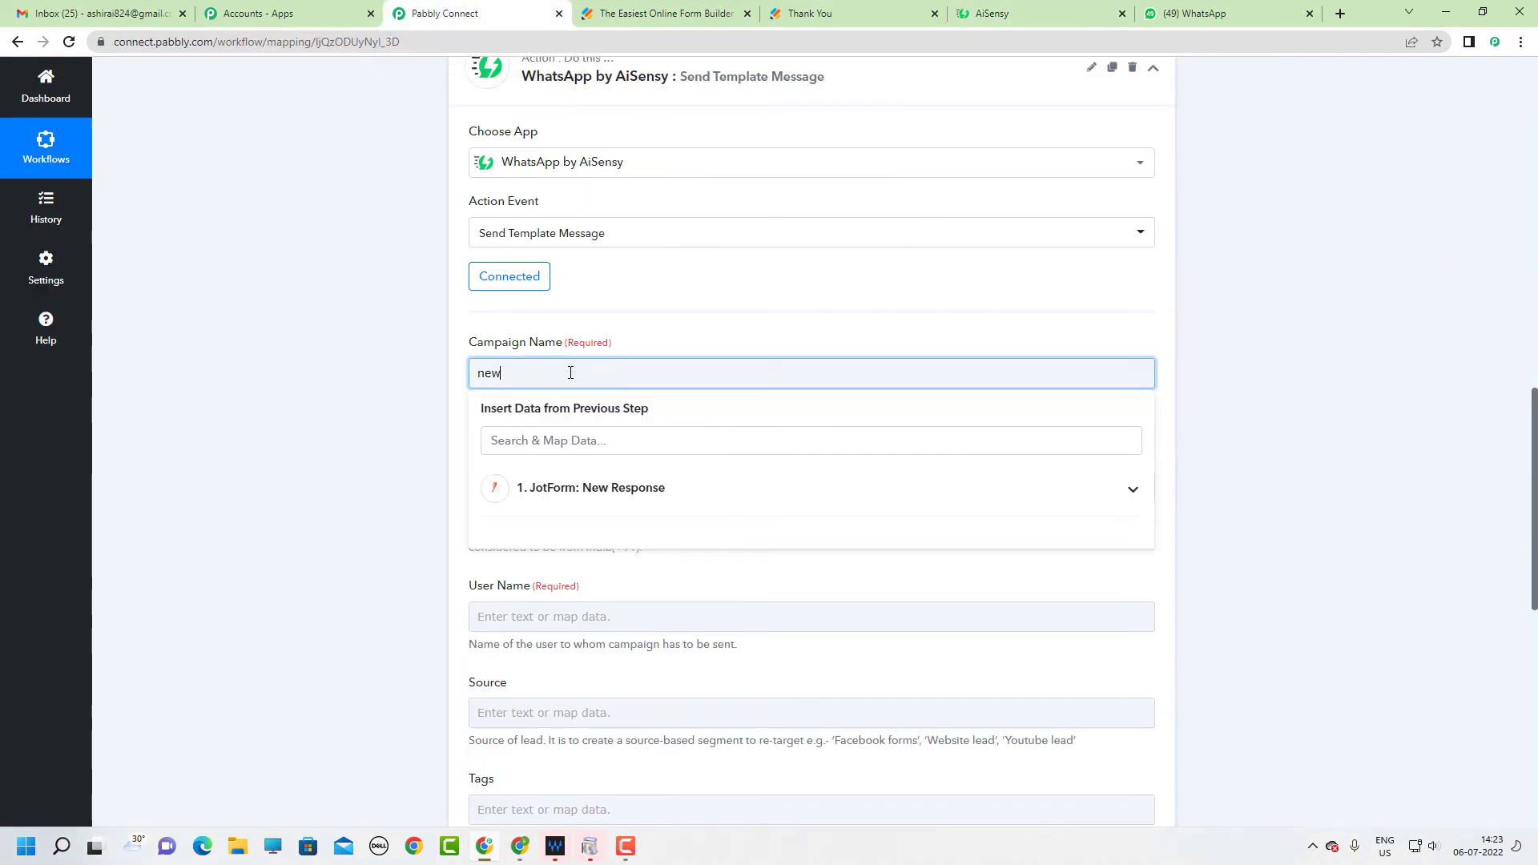
pyautogui.write('ubscr')
pyautogui.write('iber noti')
pyautogui.write('fication')
pyautogui.click(349, 490)
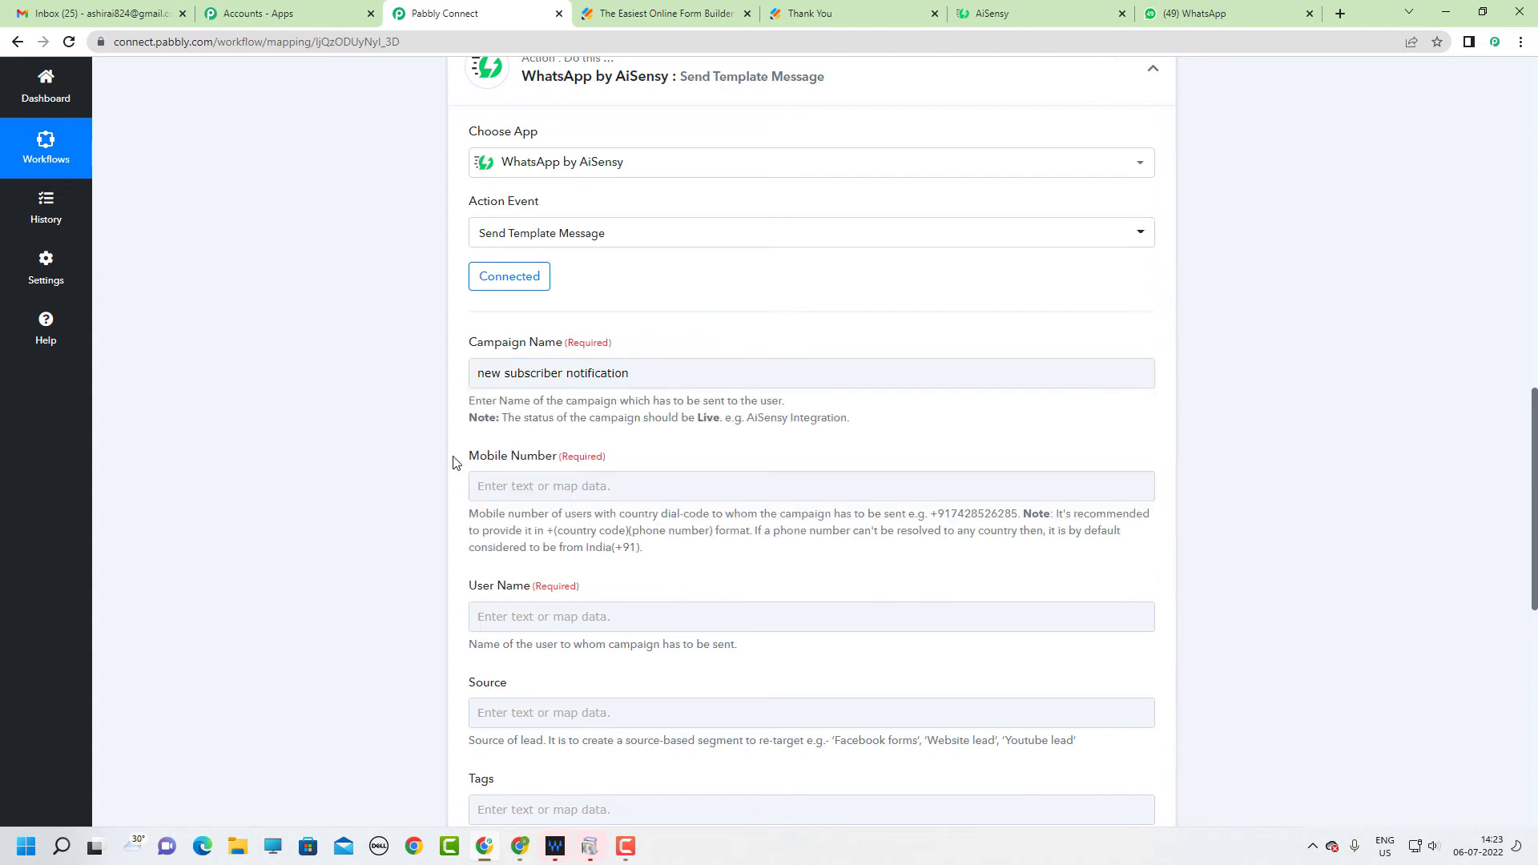
# Map the JotForm WhatsappNumber field into Mobile Number
pyautogui.click(564, 486)
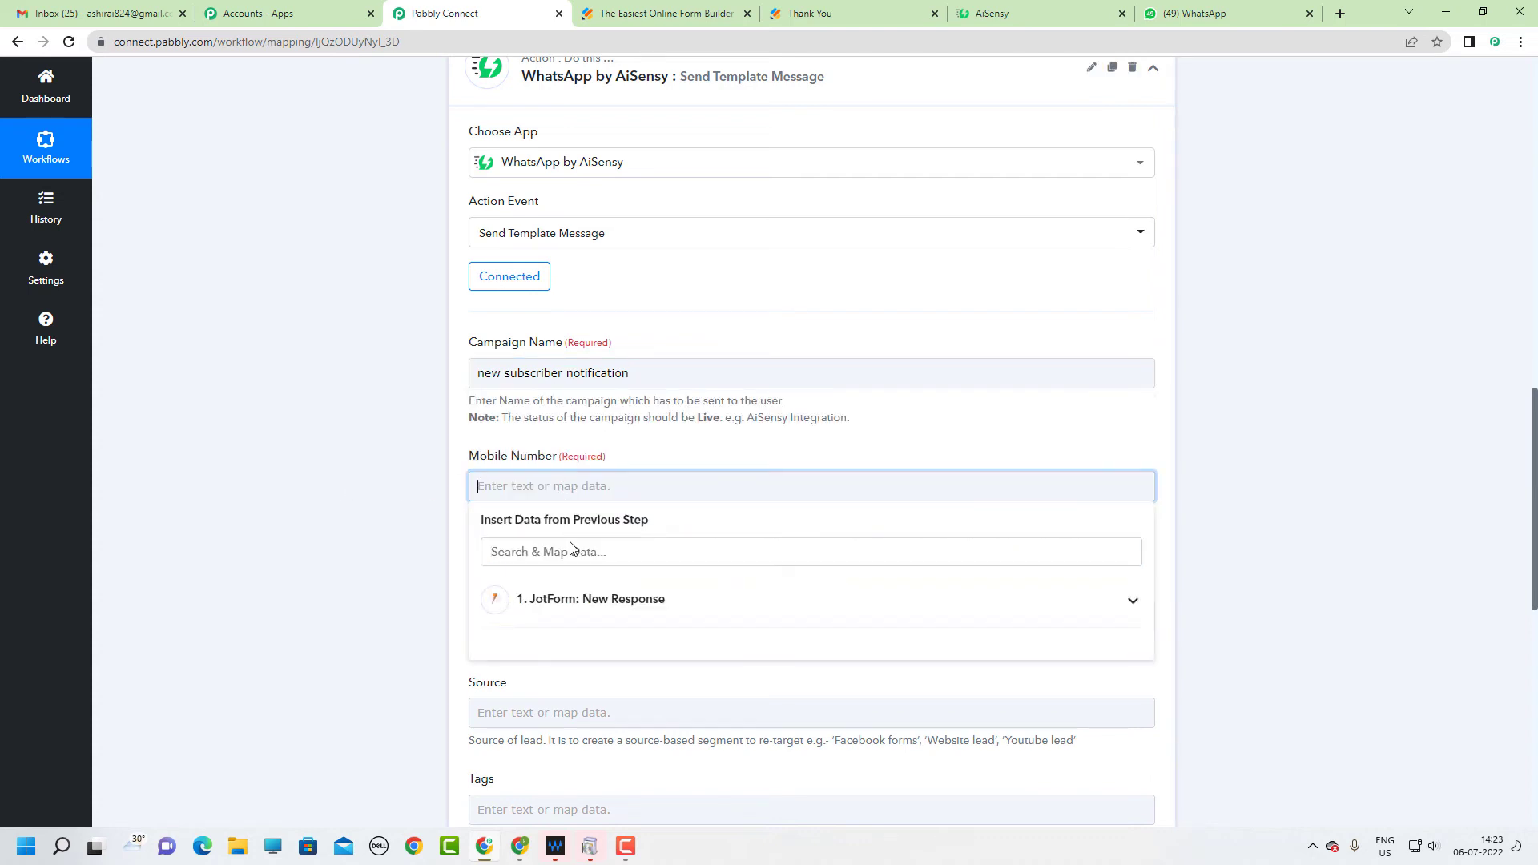
pyautogui.click(583, 599)
pyautogui.scroll(-2, 785, 522)
pyautogui.scroll(-2, 777, 525)
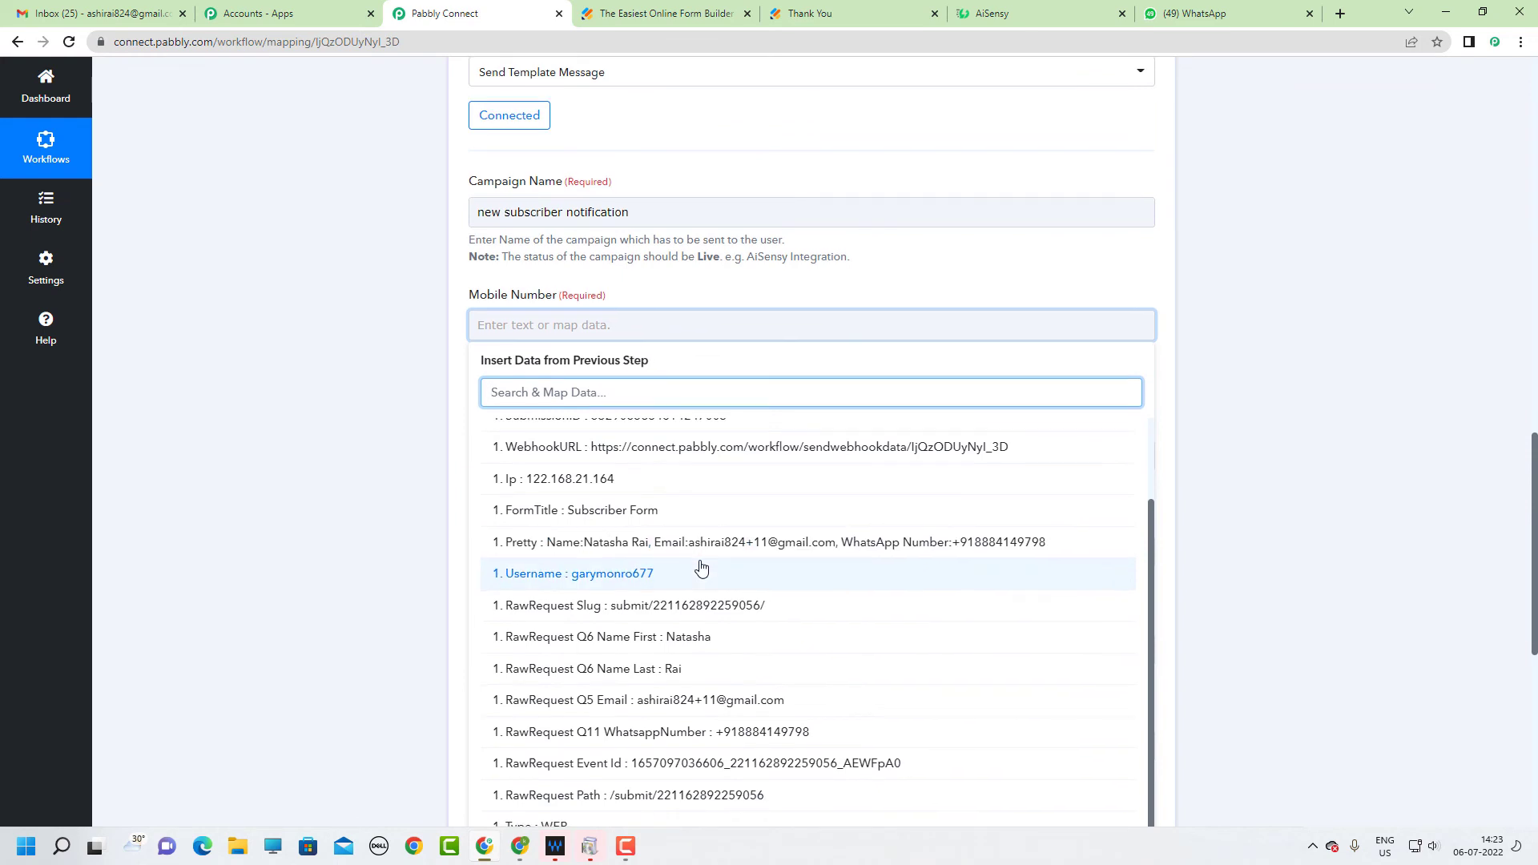
pyautogui.scroll(-1, 700, 474)
pyautogui.click(741, 741)
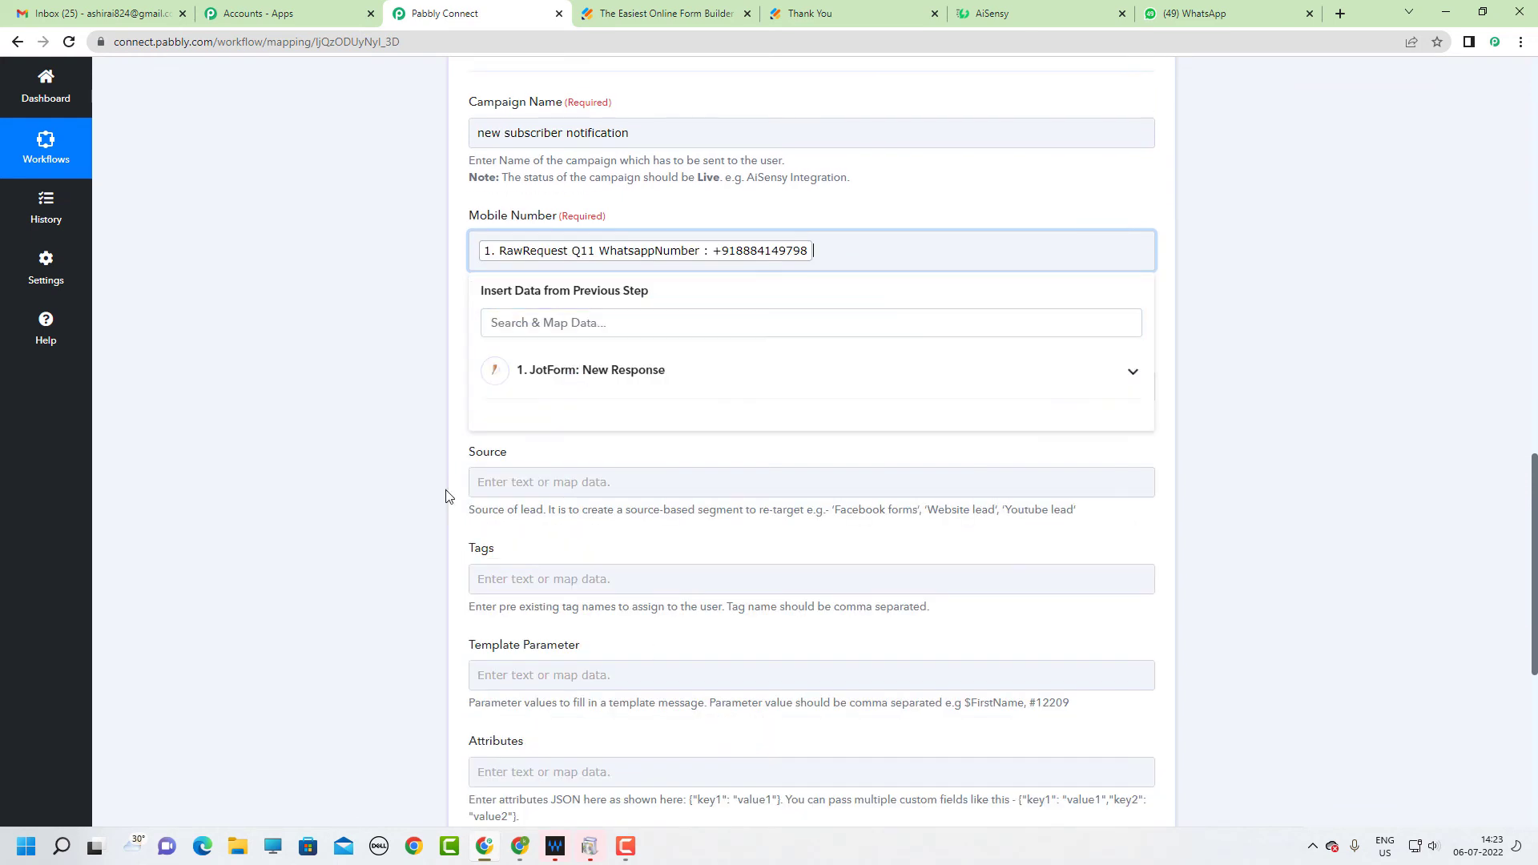
pyautogui.click(403, 479)
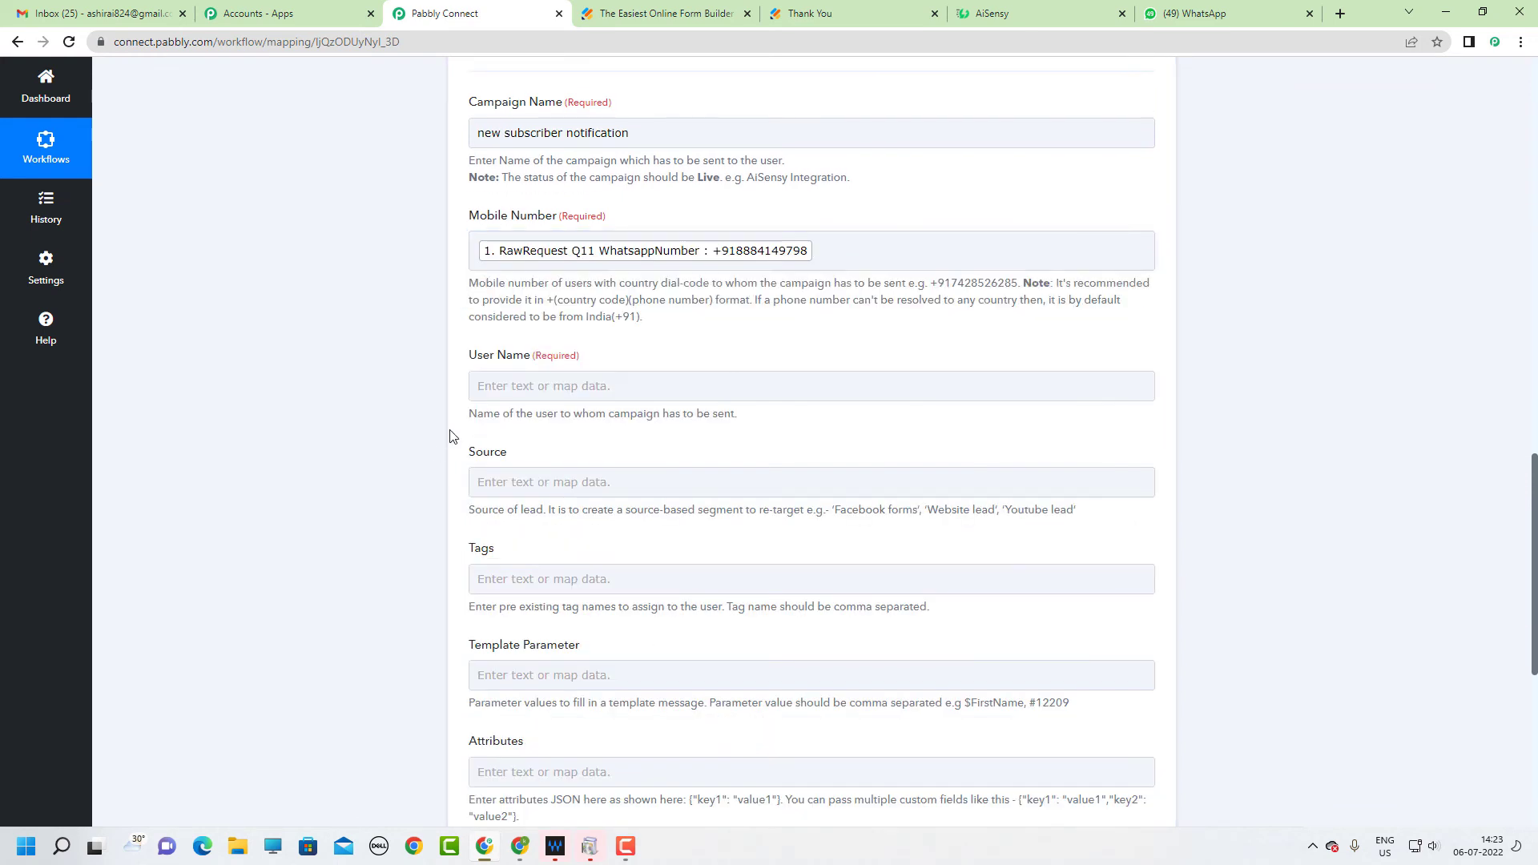
# Map the form's Name First and Name Last into User Name
pyautogui.click(525, 387)
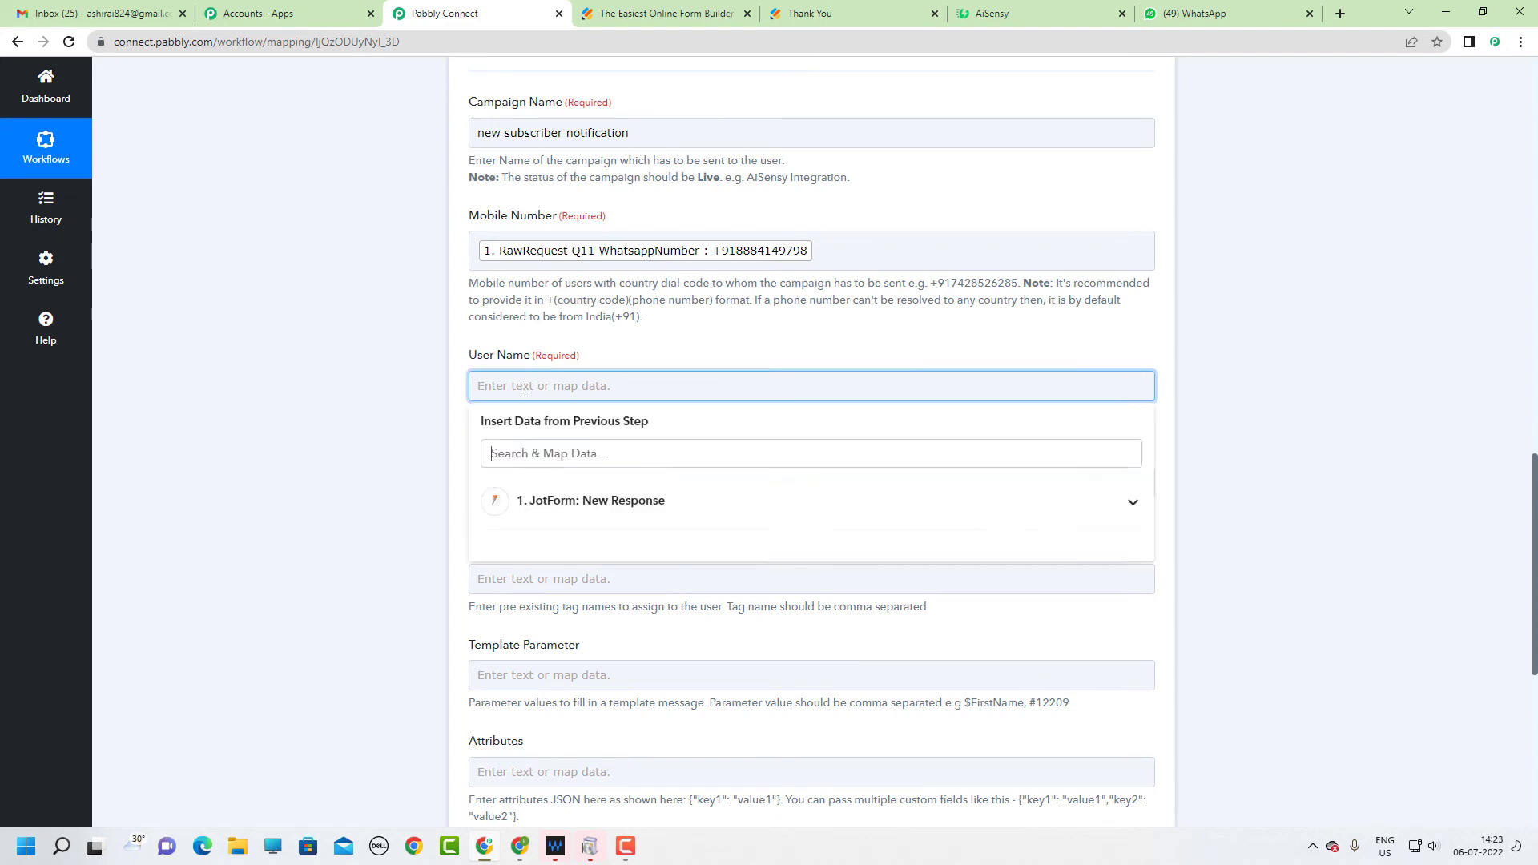
pyautogui.click(584, 502)
pyautogui.scroll(-2, 688, 543)
pyautogui.scroll(-1, 686, 628)
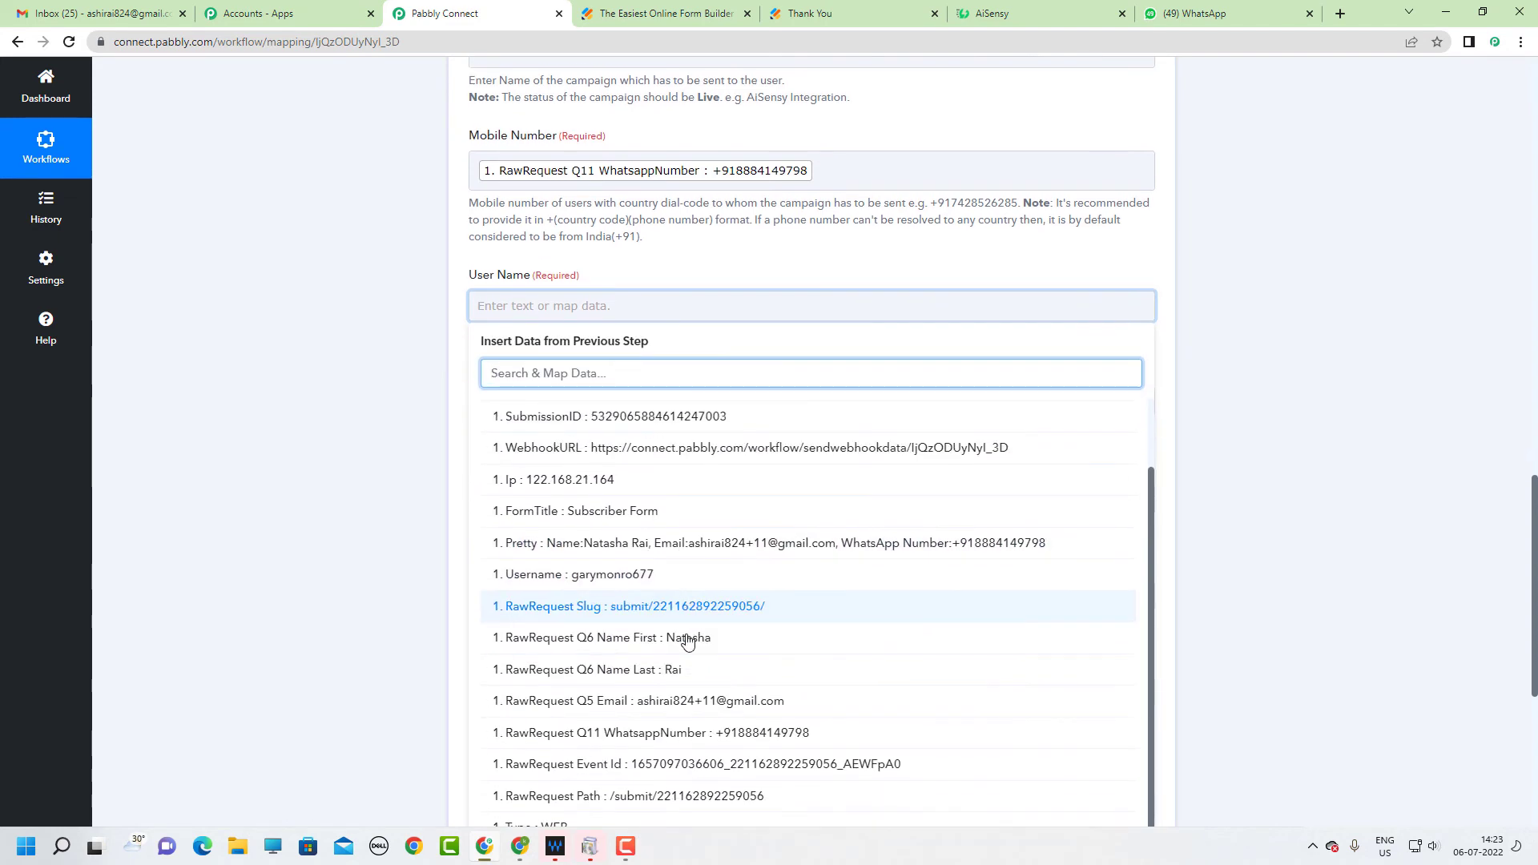
pyautogui.click(686, 638)
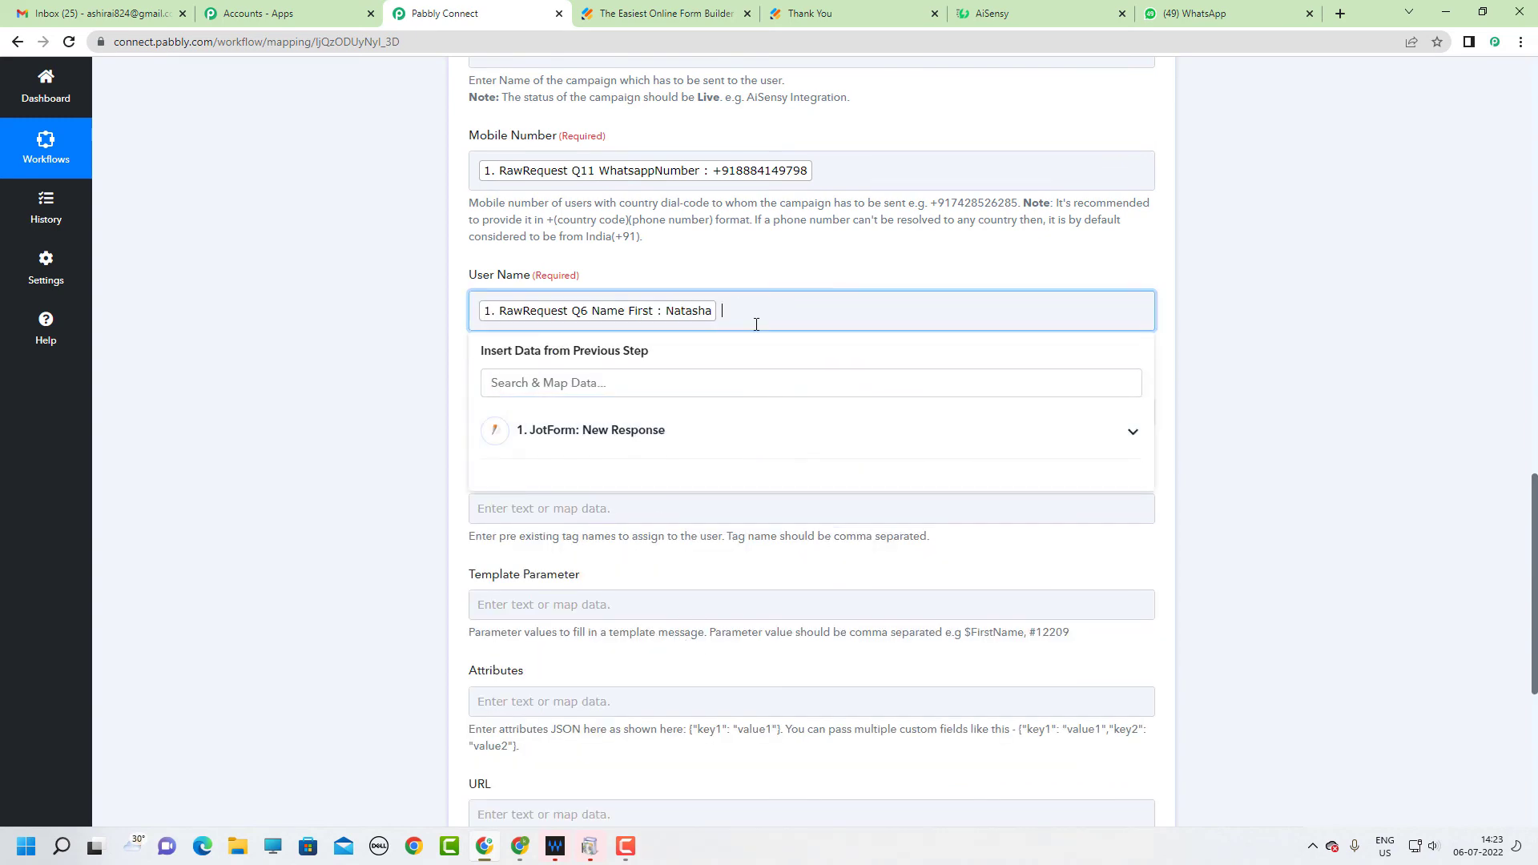
pyautogui.click(589, 430)
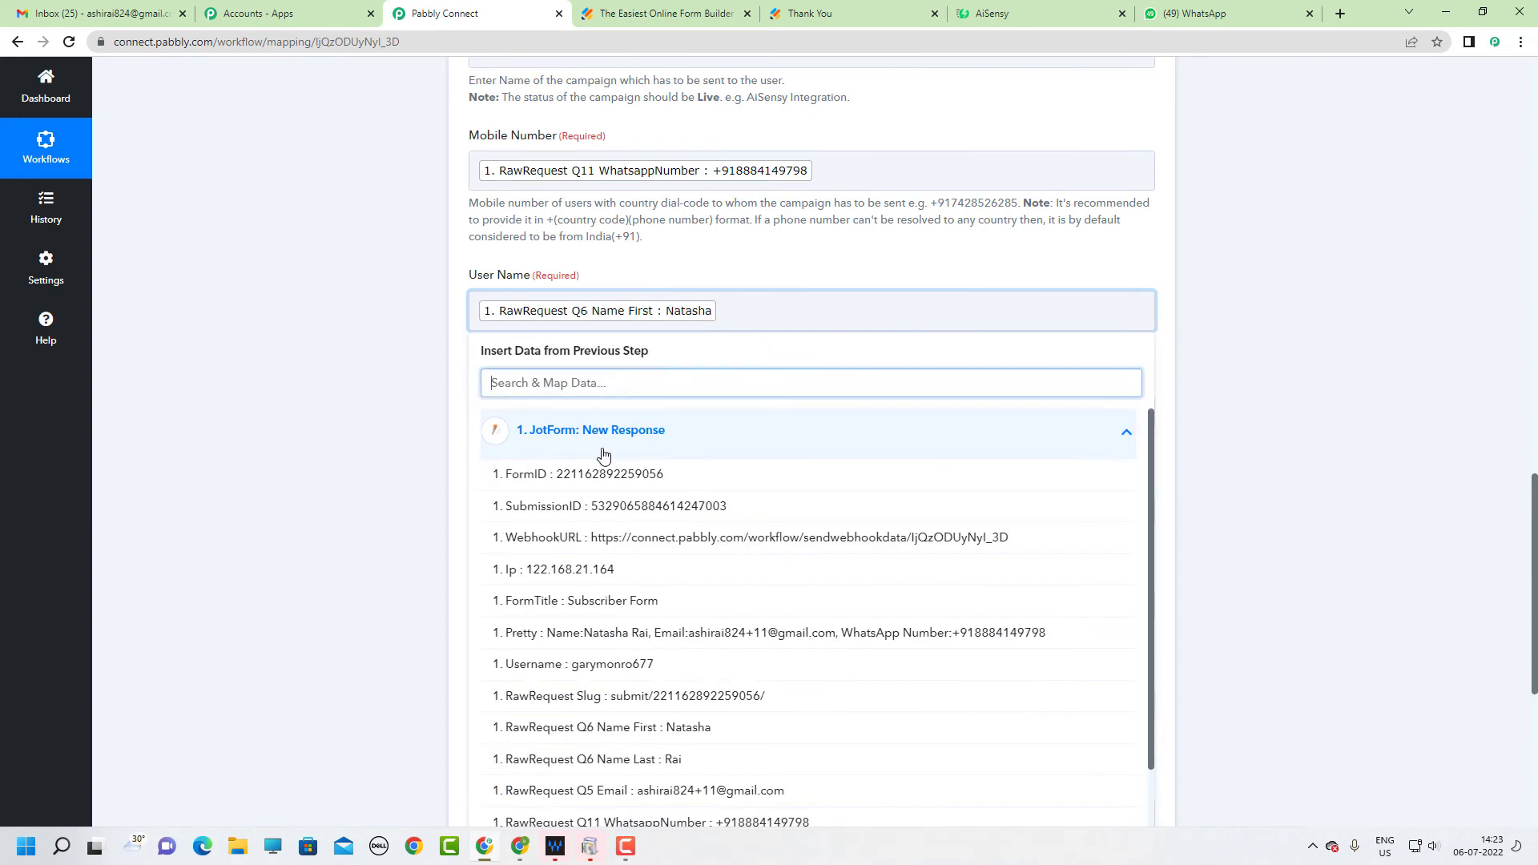
pyautogui.scroll(-1, 785, 628)
pyautogui.scroll(-1, 720, 675)
pyautogui.click(720, 671)
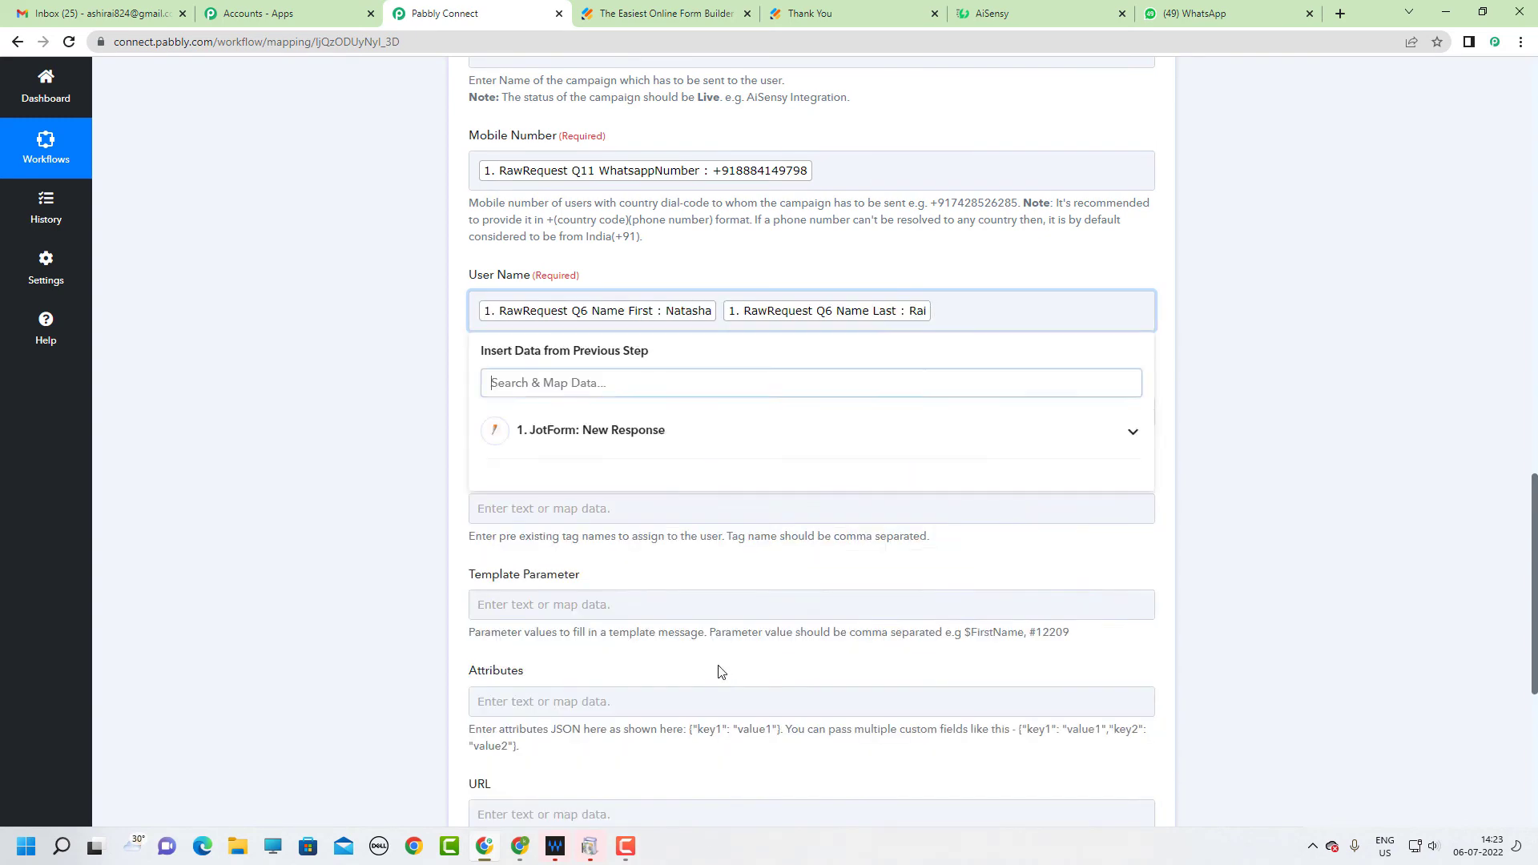
pyautogui.click(357, 419)
# Enter JotForm as the Source and begin the Template Parameter field
pyautogui.click(508, 412)
pyautogui.write('JotFo')
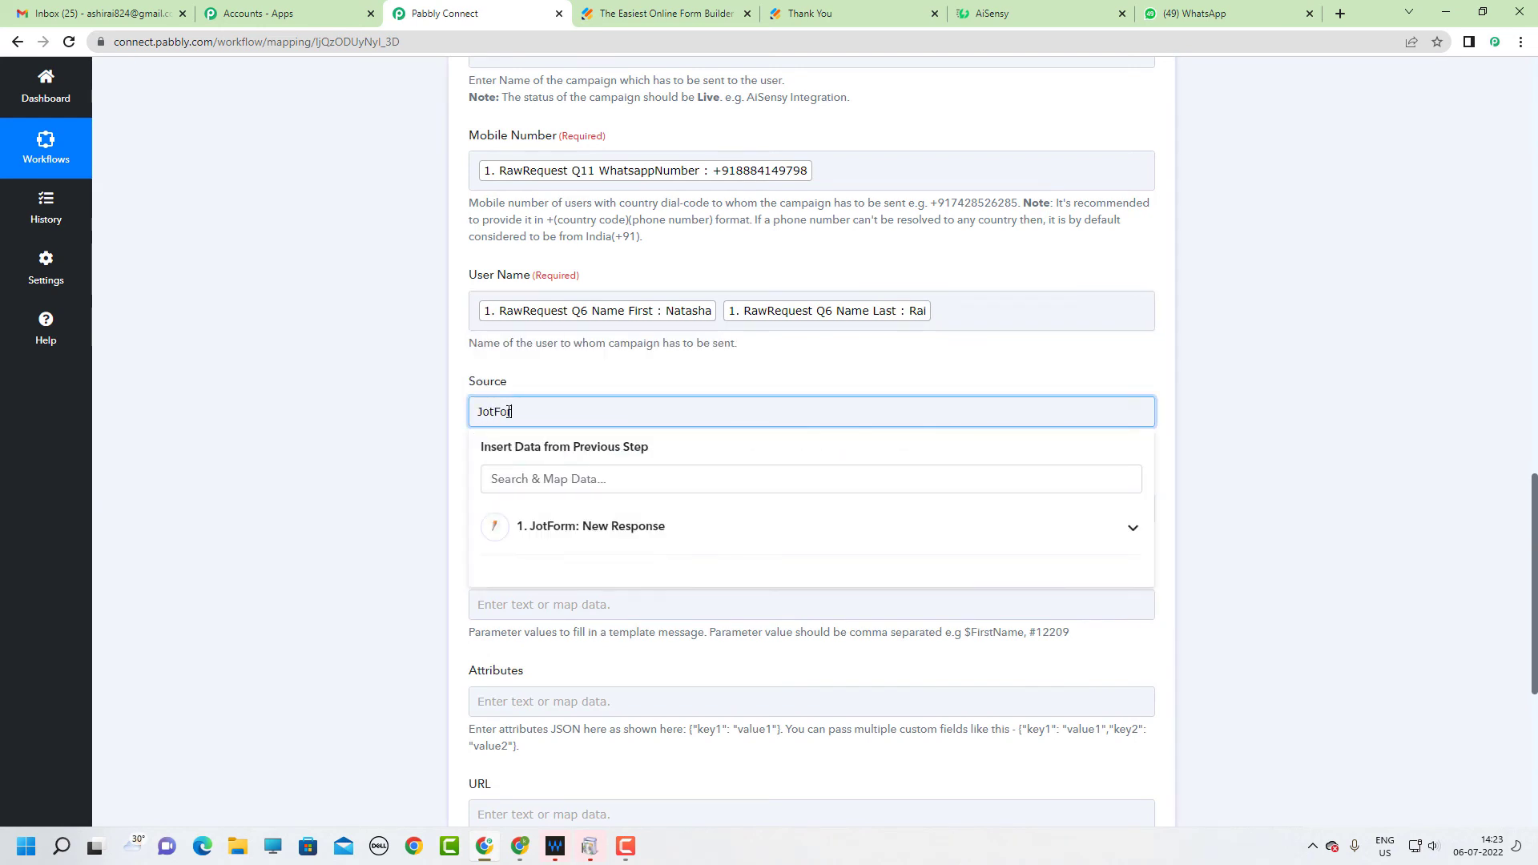
pyautogui.write('m')
pyautogui.click(388, 450)
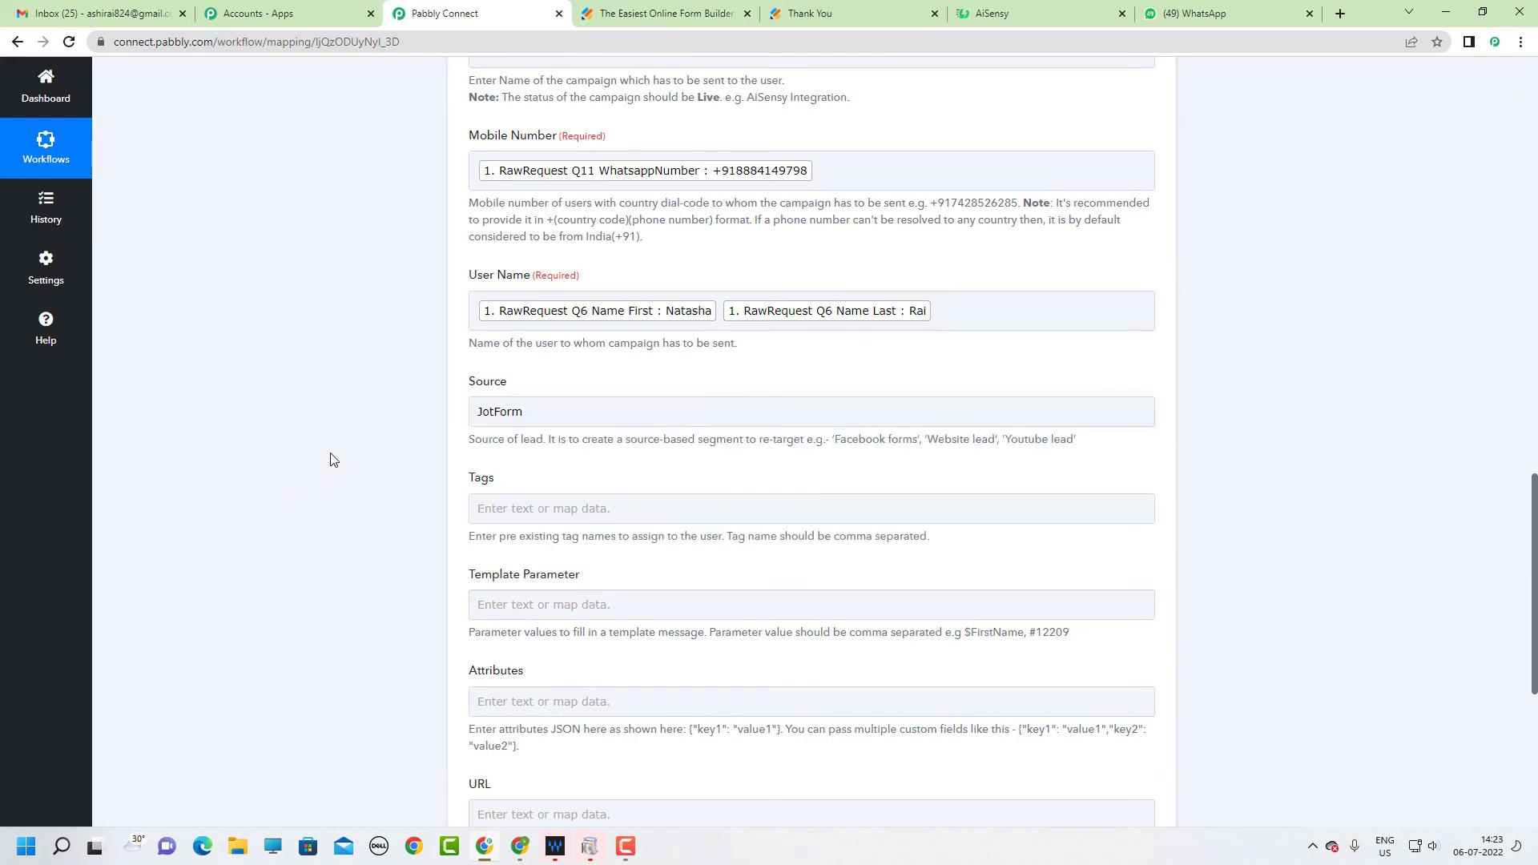
pyautogui.scroll(-2, 333, 459)
pyautogui.click(490, 447)
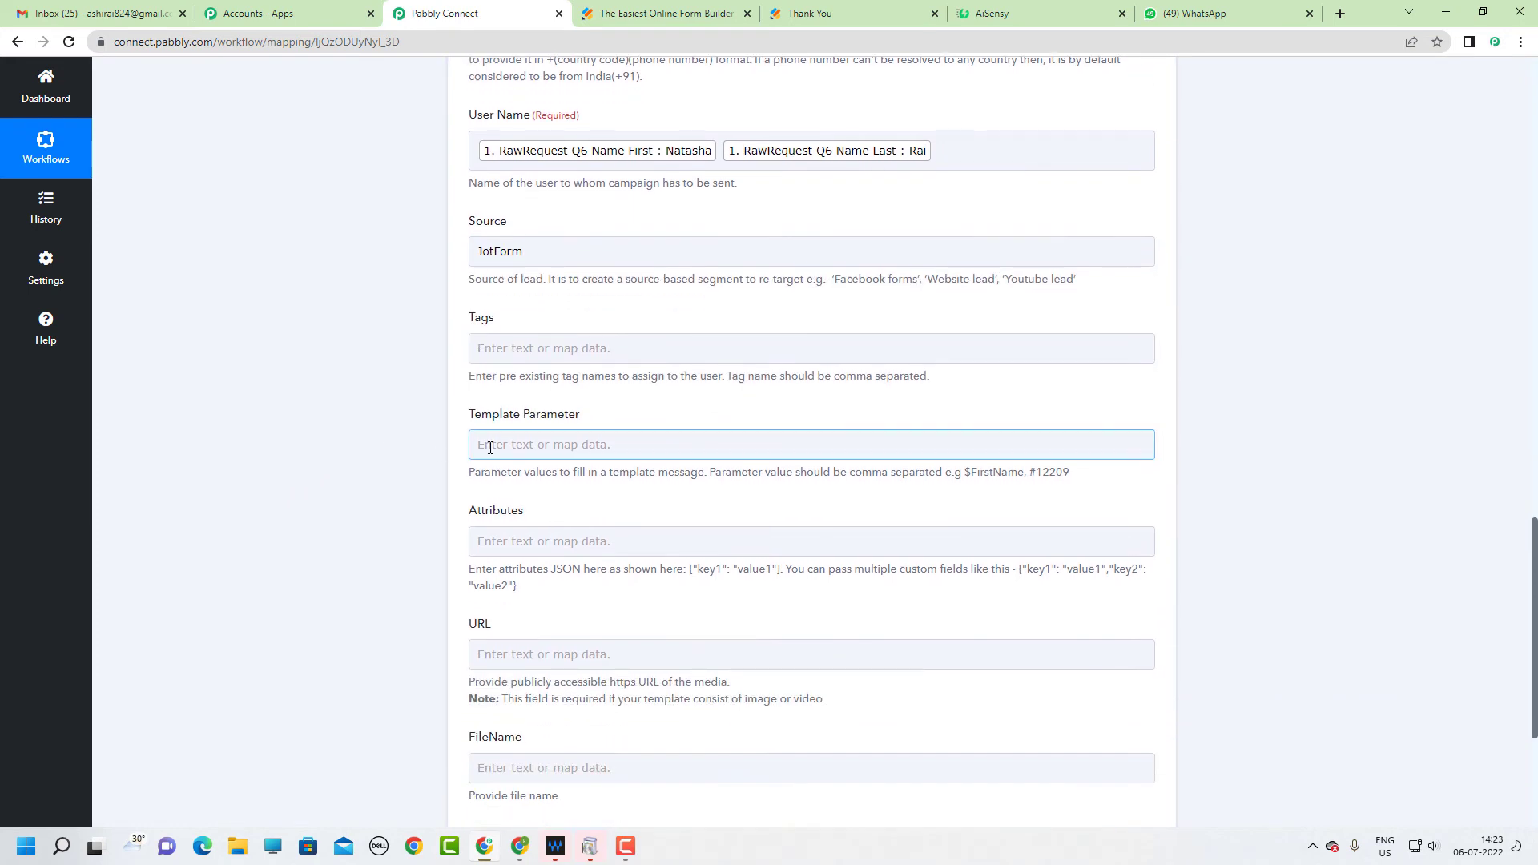
pyautogui.click(532, 449)
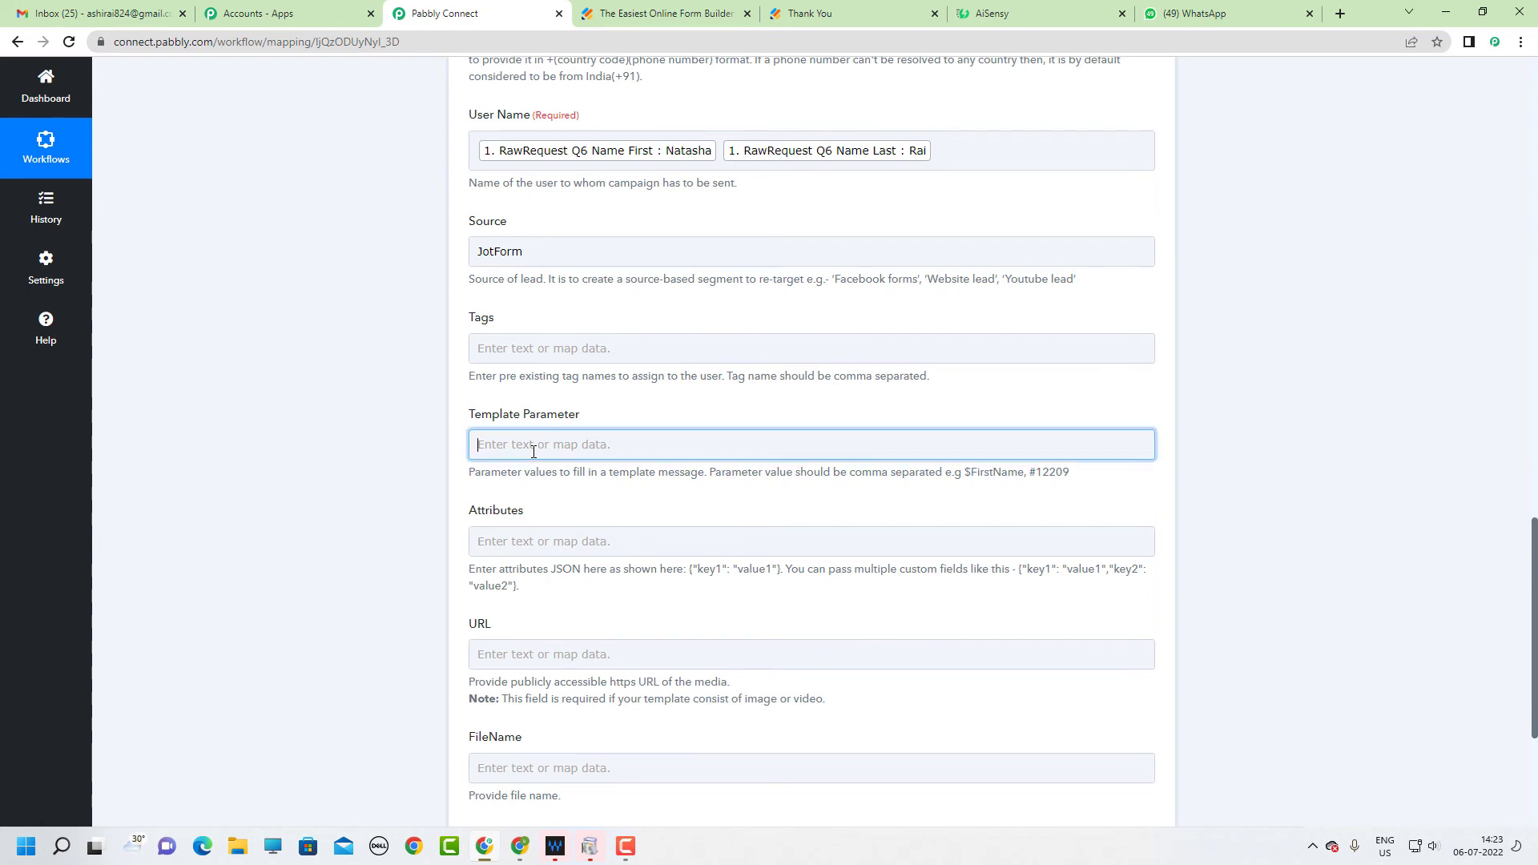
# Inspect the {{1}} and {{2}} placeholders in the AiSensy template message, then return to the workflow
pyautogui.click(1011, 7)
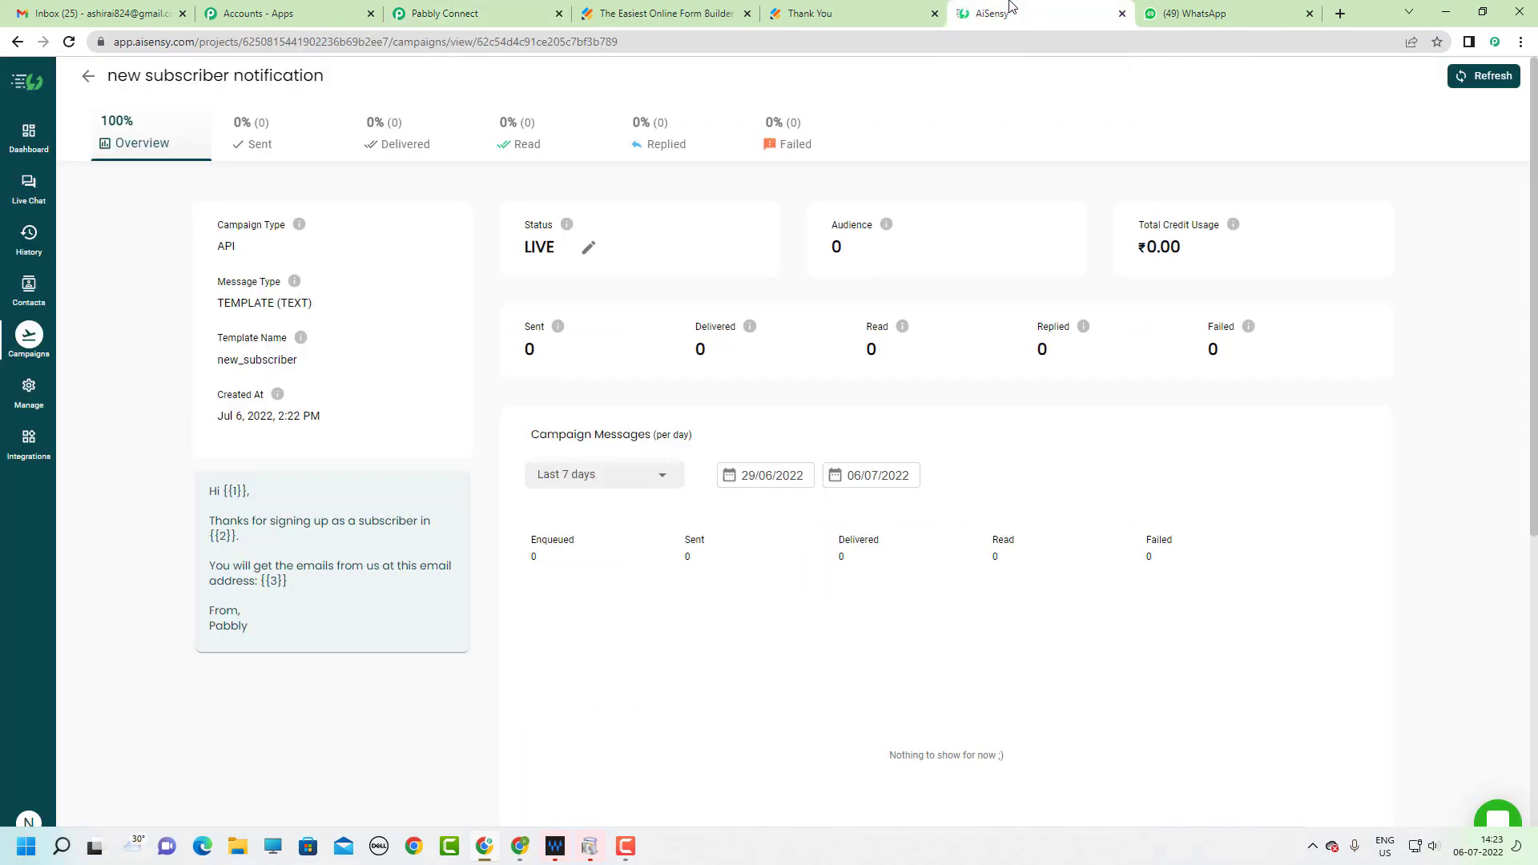
pyautogui.doubleClick(230, 491)
pyautogui.moveTo(215, 520)
pyautogui.mouseDown()
pyautogui.moveTo(434, 535)
pyautogui.moveTo(251, 539)
pyautogui.mouseUp()
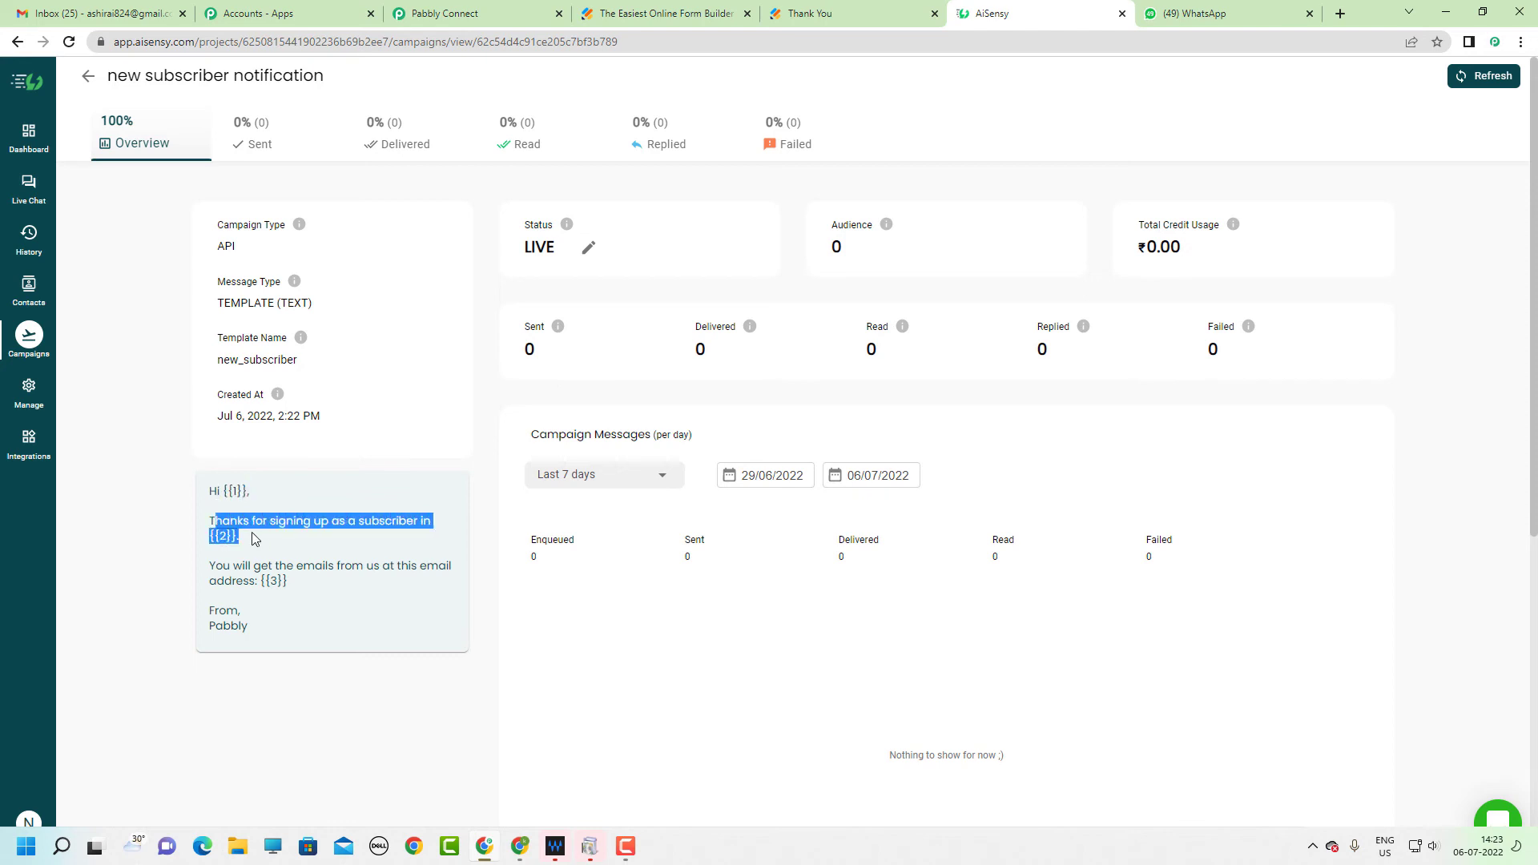
pyautogui.click(211, 547)
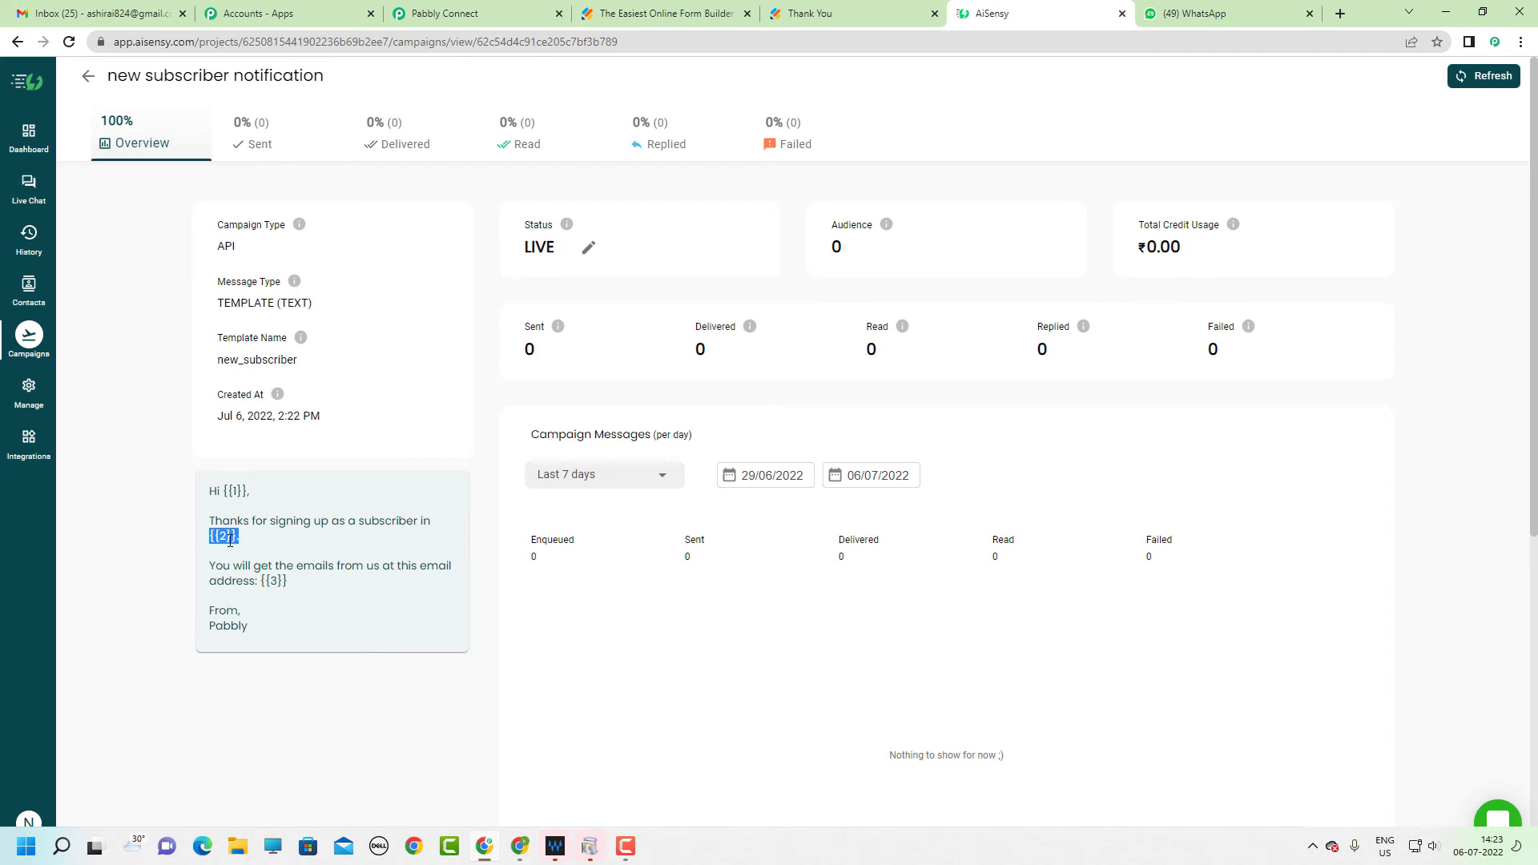
pyautogui.click(230, 541)
pyautogui.doubleClick(226, 492)
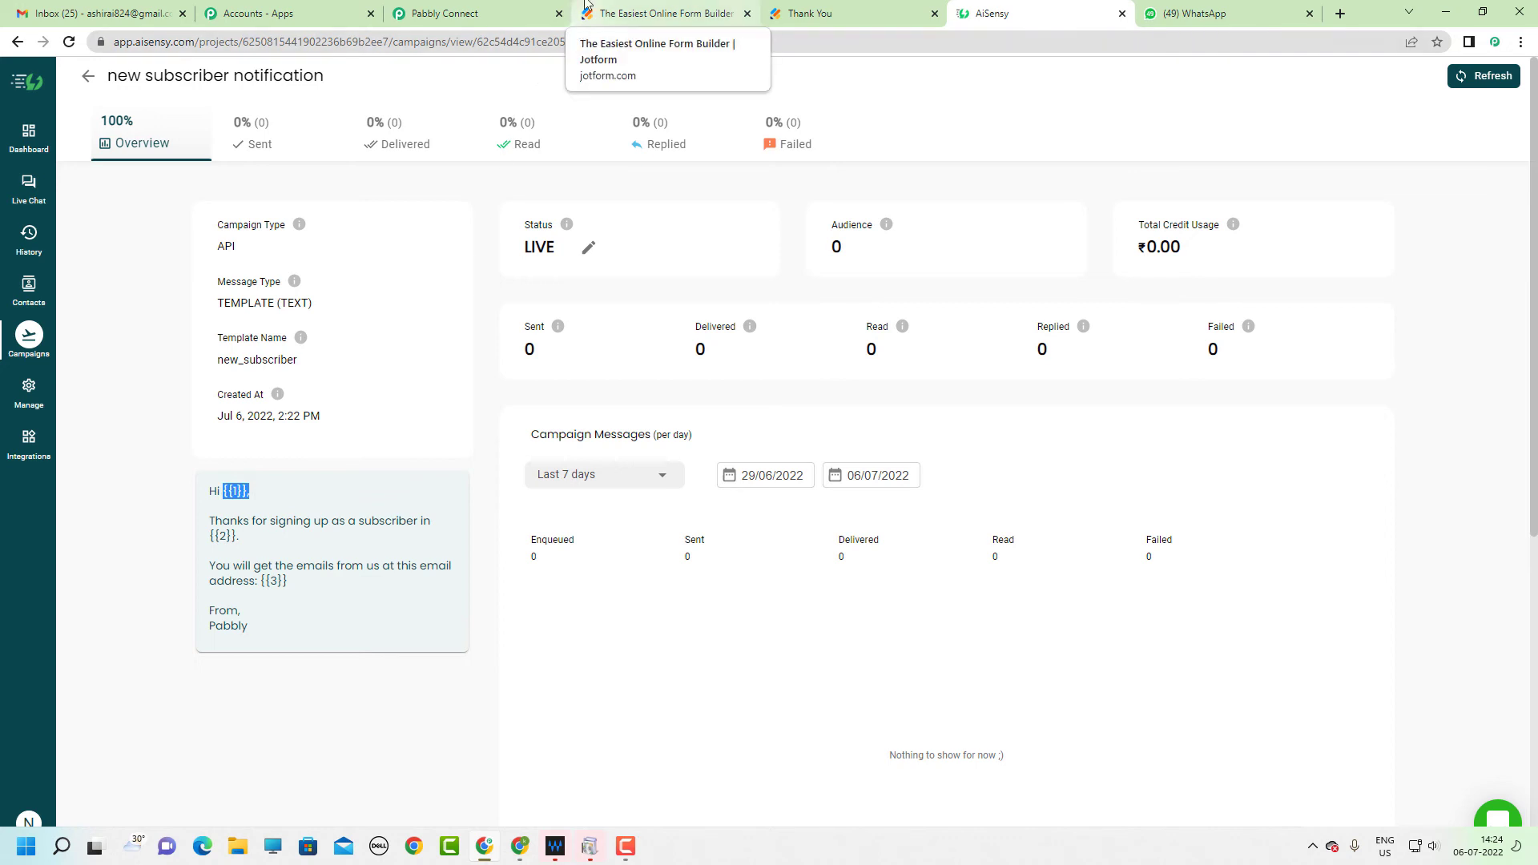
pyautogui.click(449, 14)
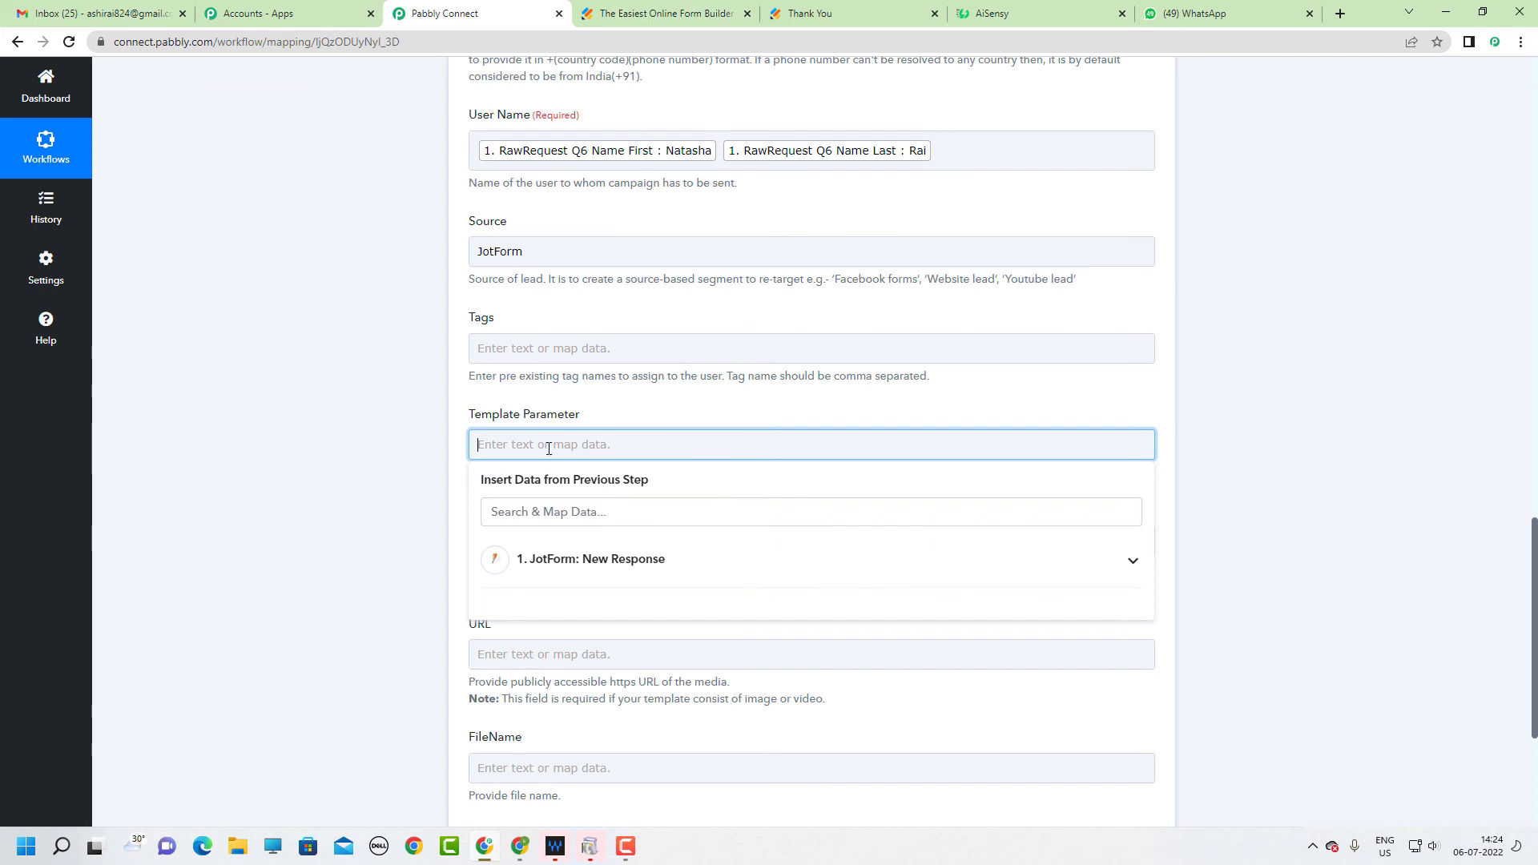
# Insert Q6 Name First and Q6 Name Last into the Template Parameter
pyautogui.click(573, 559)
pyautogui.scroll(-1, 607, 545)
pyautogui.scroll(-2, 640, 593)
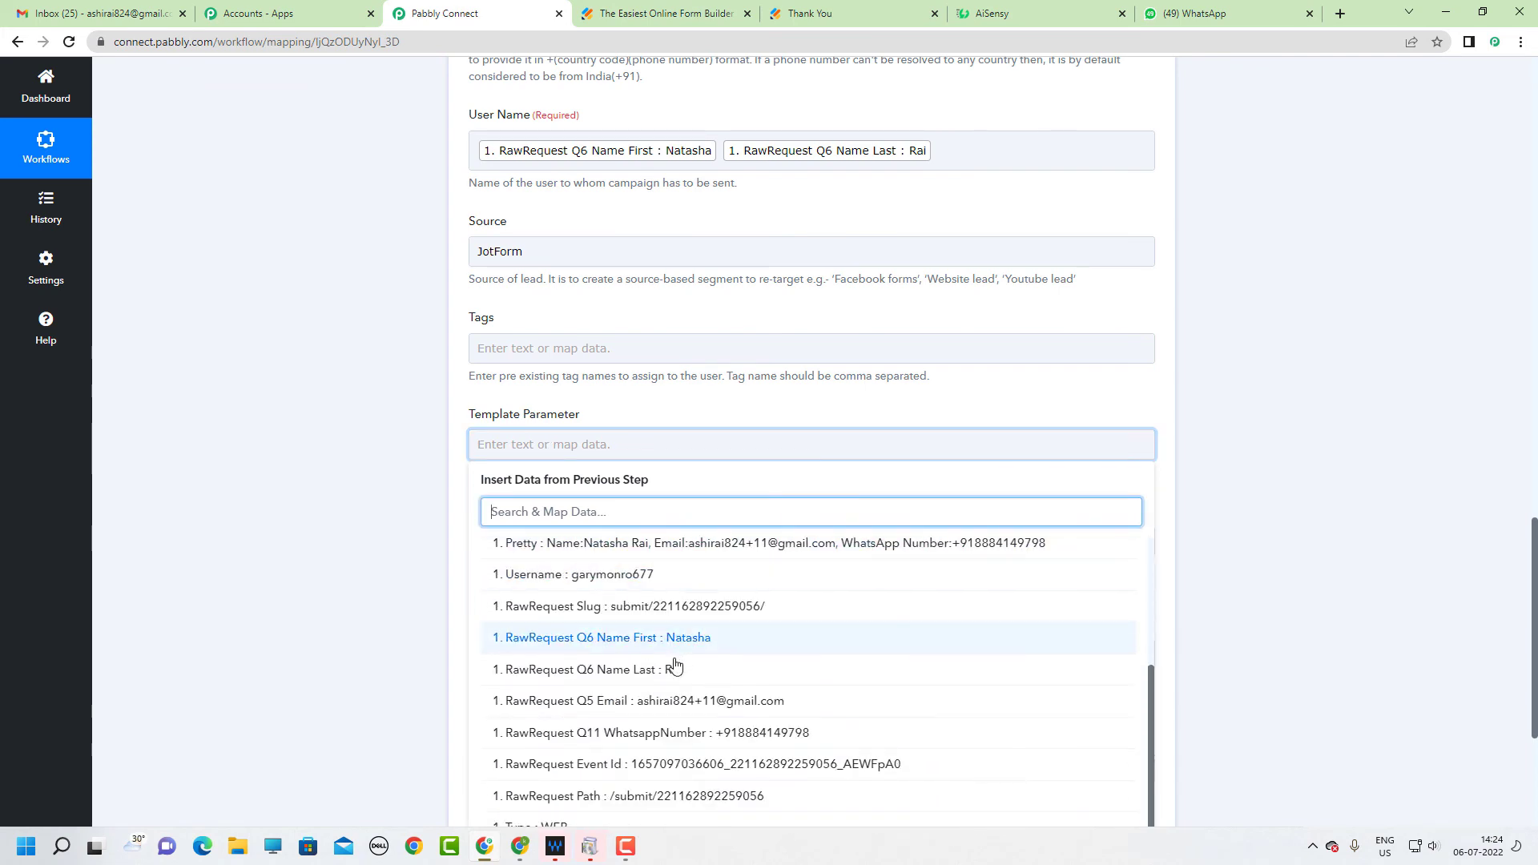
pyautogui.click(675, 637)
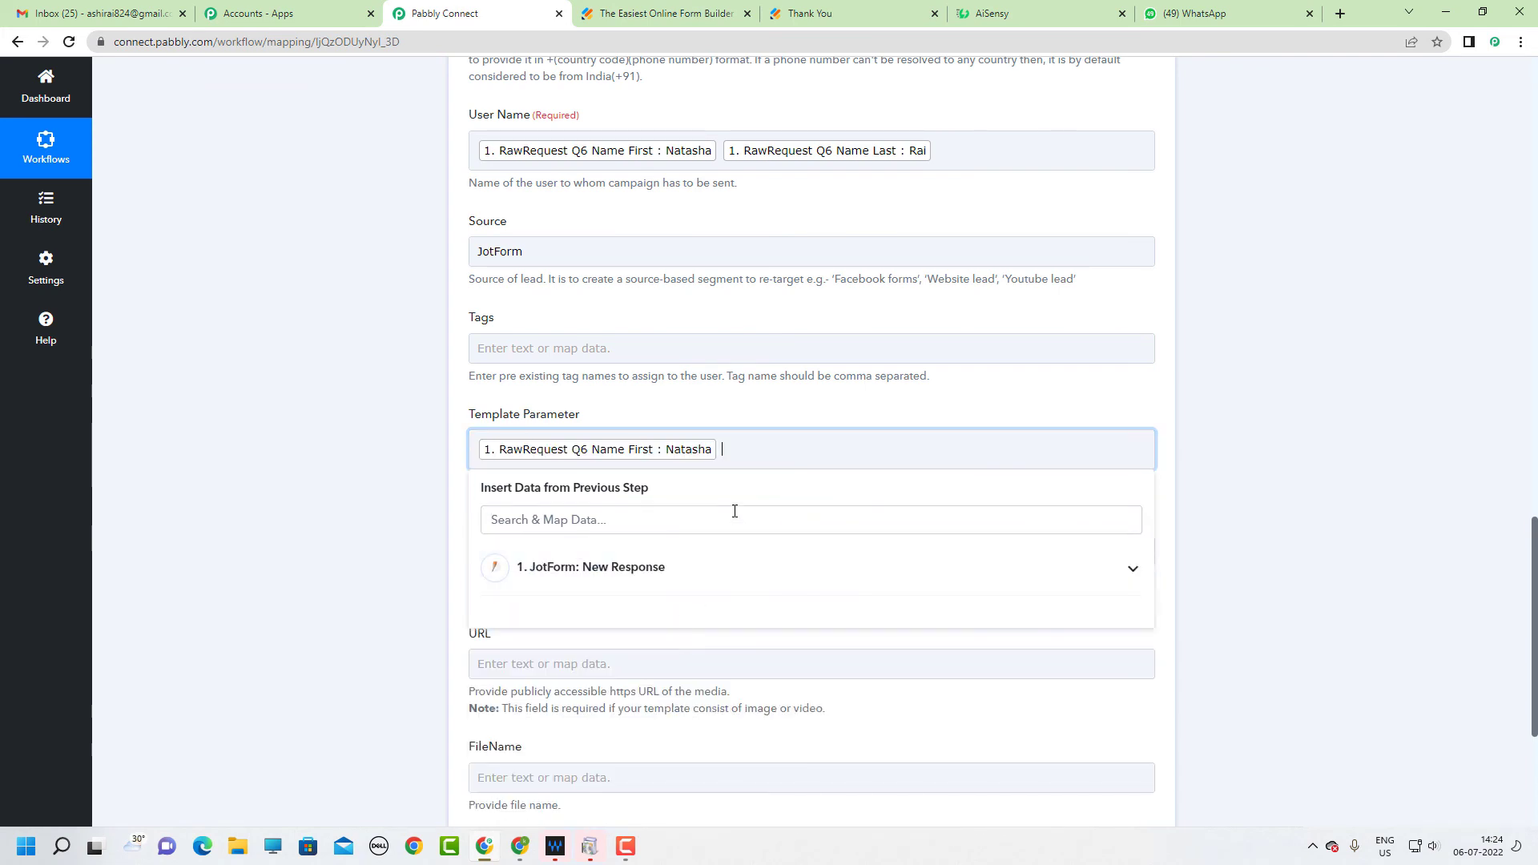
pyautogui.click(678, 564)
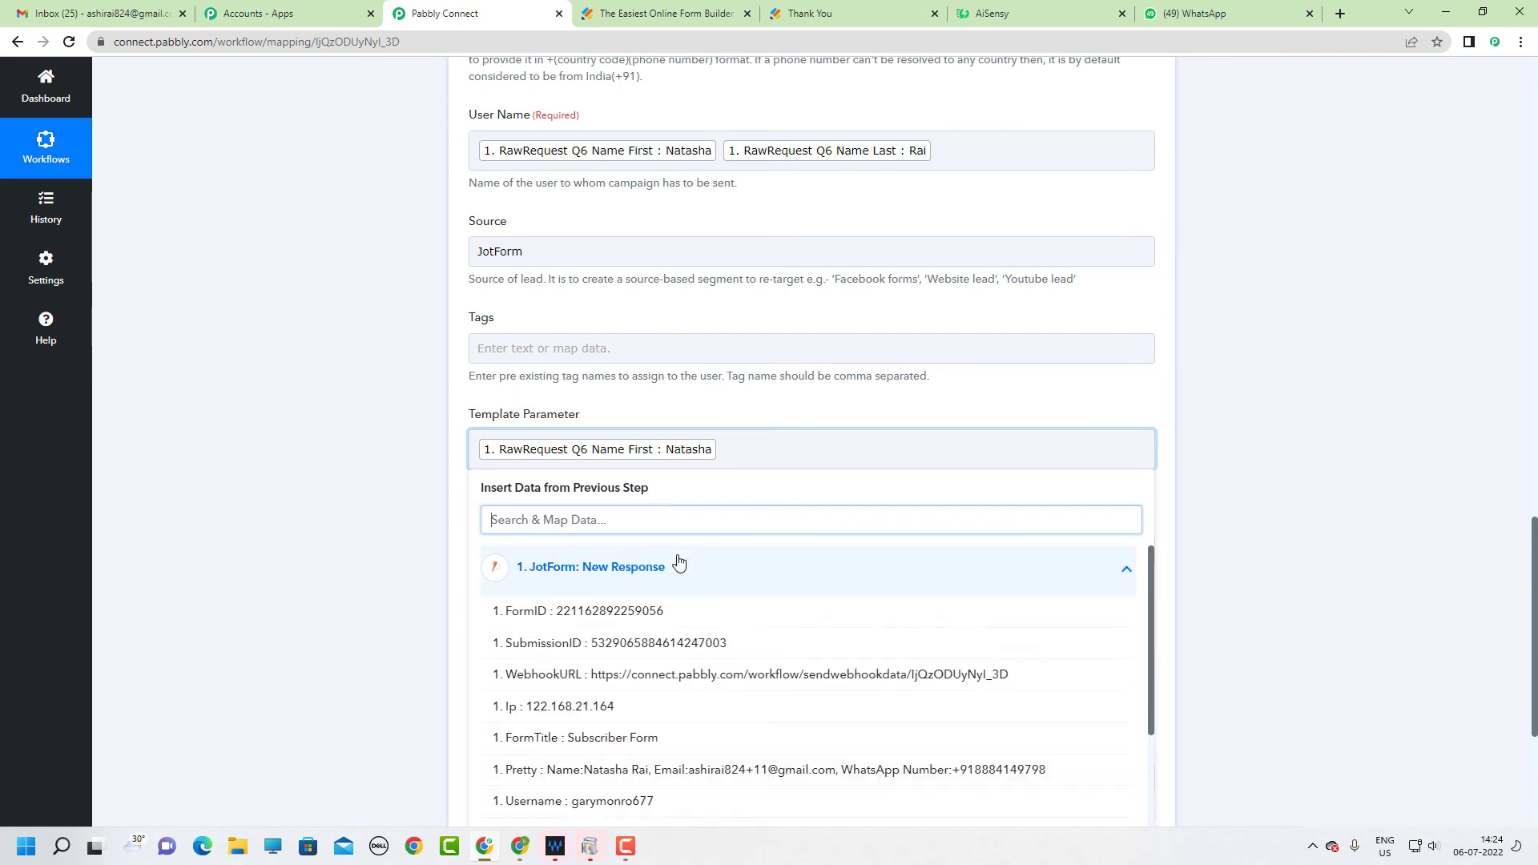
pyautogui.scroll(-3, 685, 592)
pyautogui.scroll(-1, 691, 709)
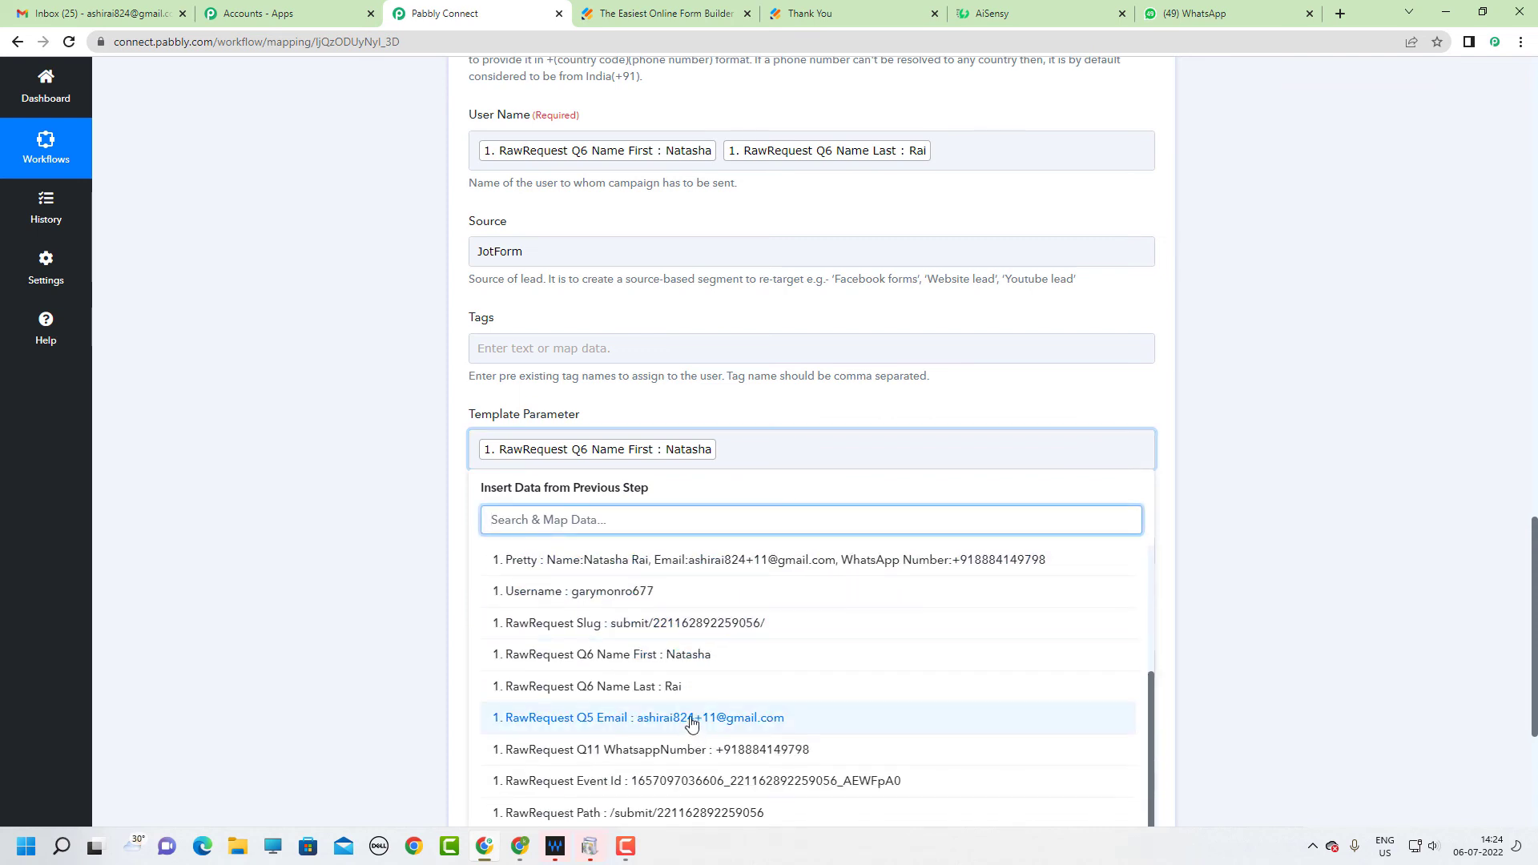
pyautogui.click(681, 687)
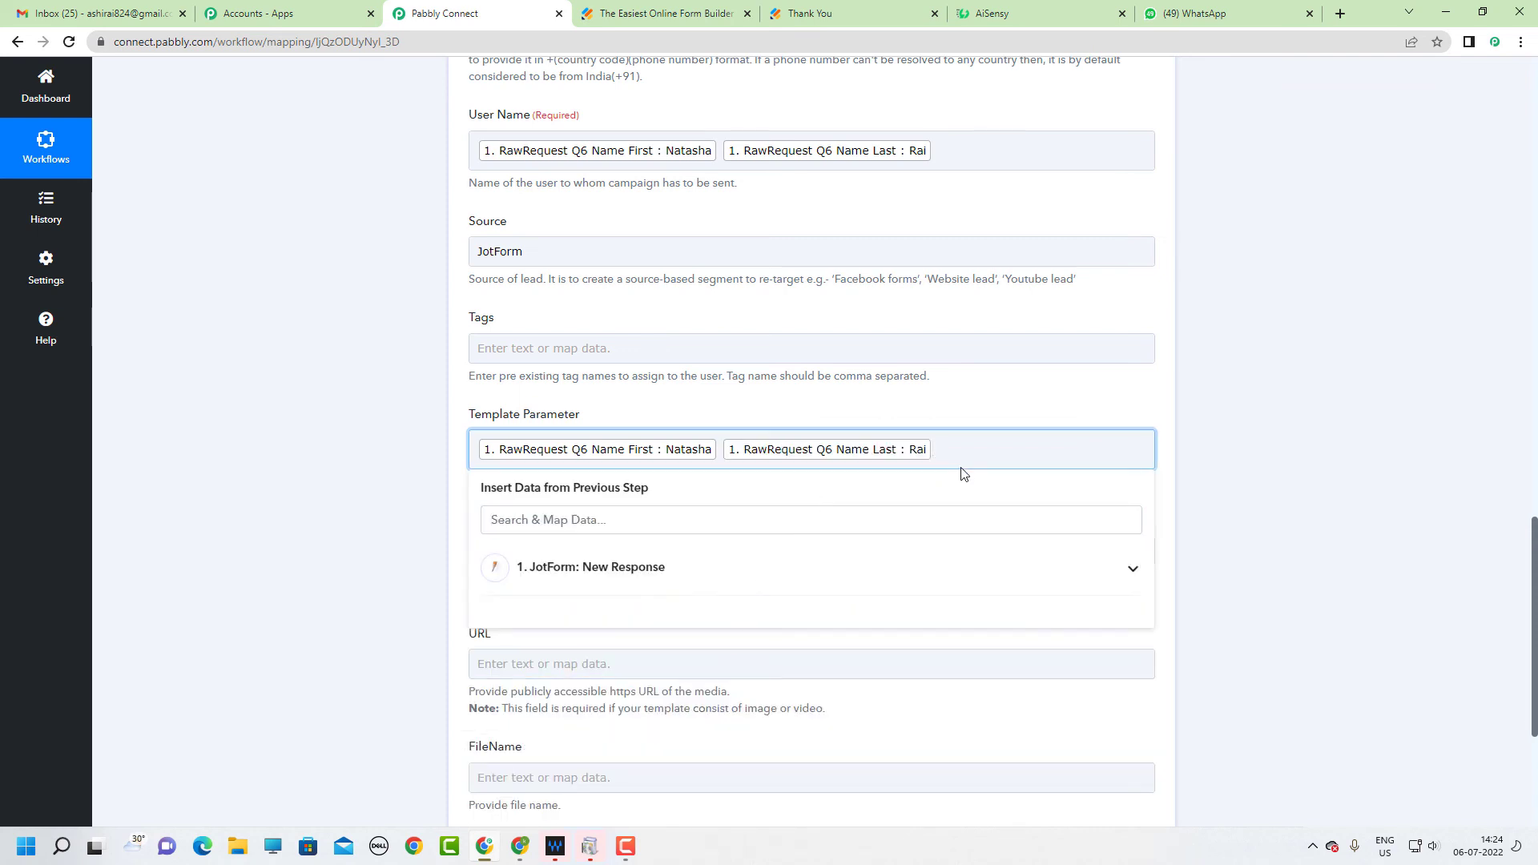
# Check the template's {{2}} placeholder and add the text 'Pabbly' to the parameter
pyautogui.click(1023, 19)
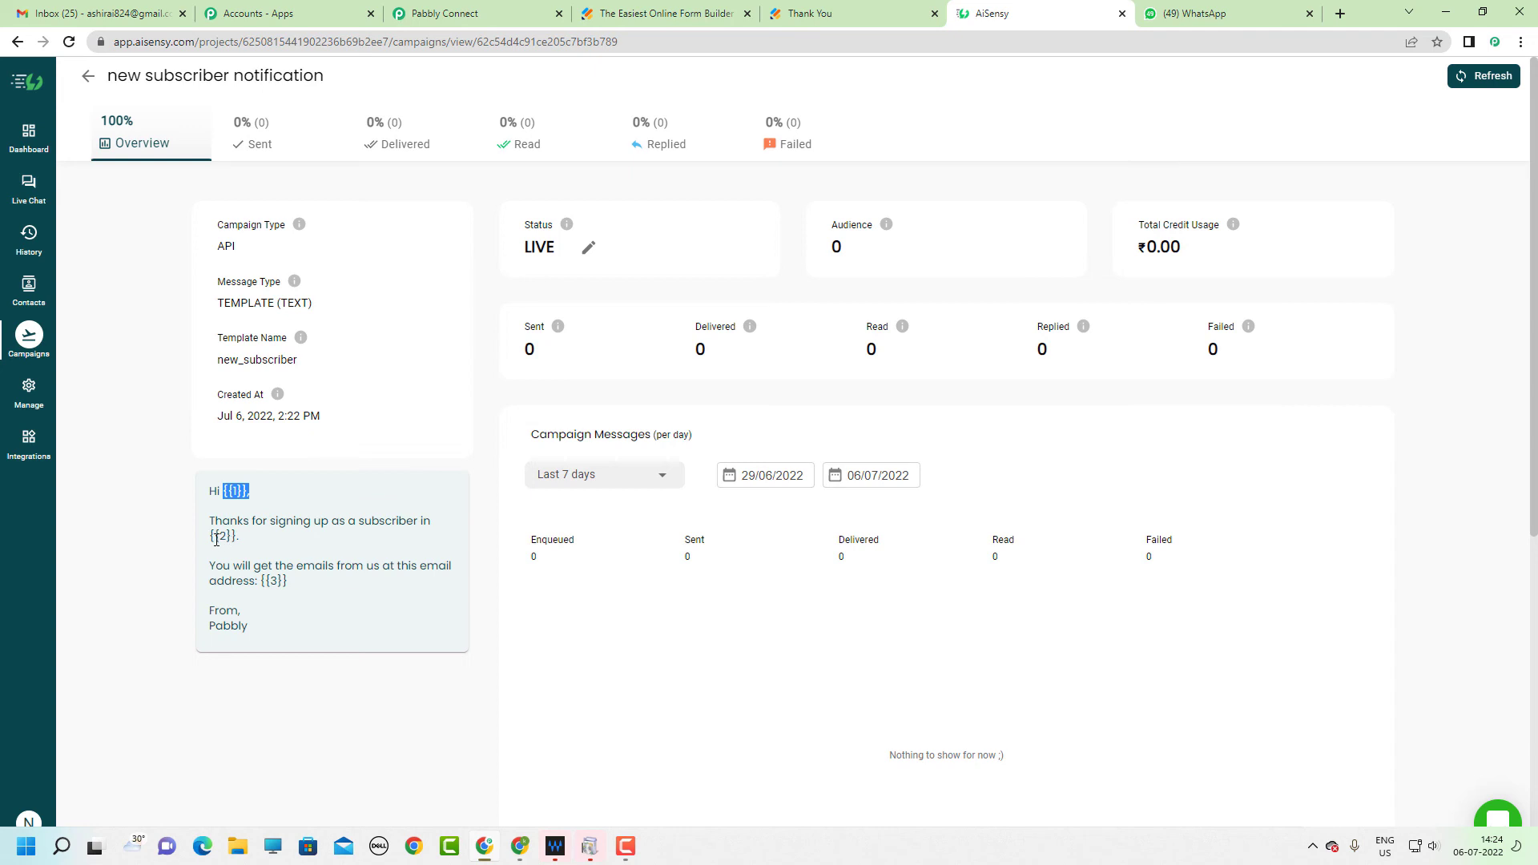
pyautogui.moveTo(210, 536); pyautogui.dragTo(252, 542)
pyautogui.click(444, 14)
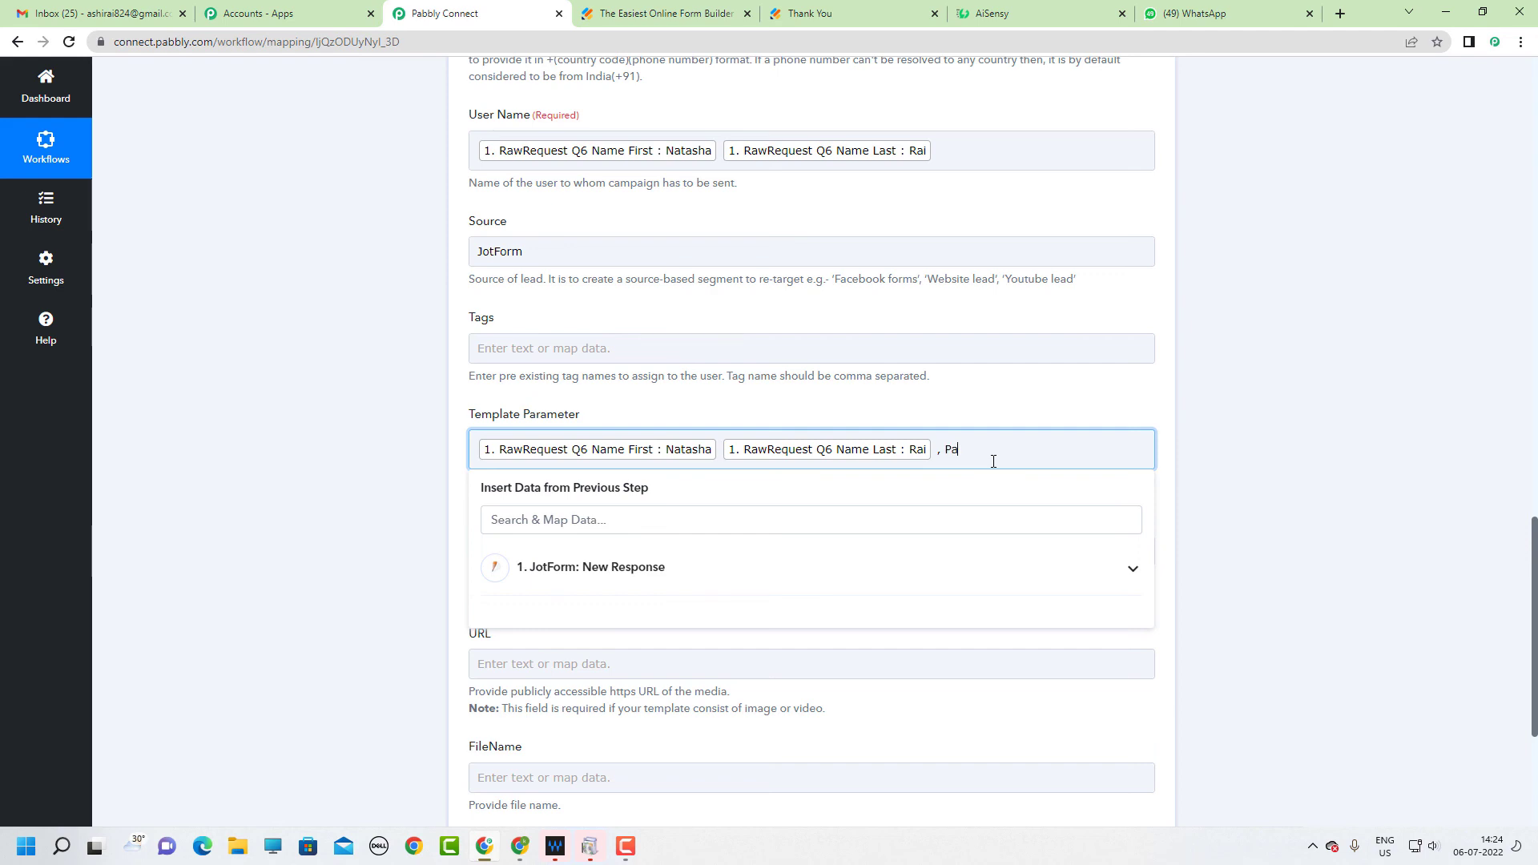
pyautogui.write('bbly ,')
# Check the template's {{3}} email placeholder in AiSensy
pyautogui.click(1050, 9)
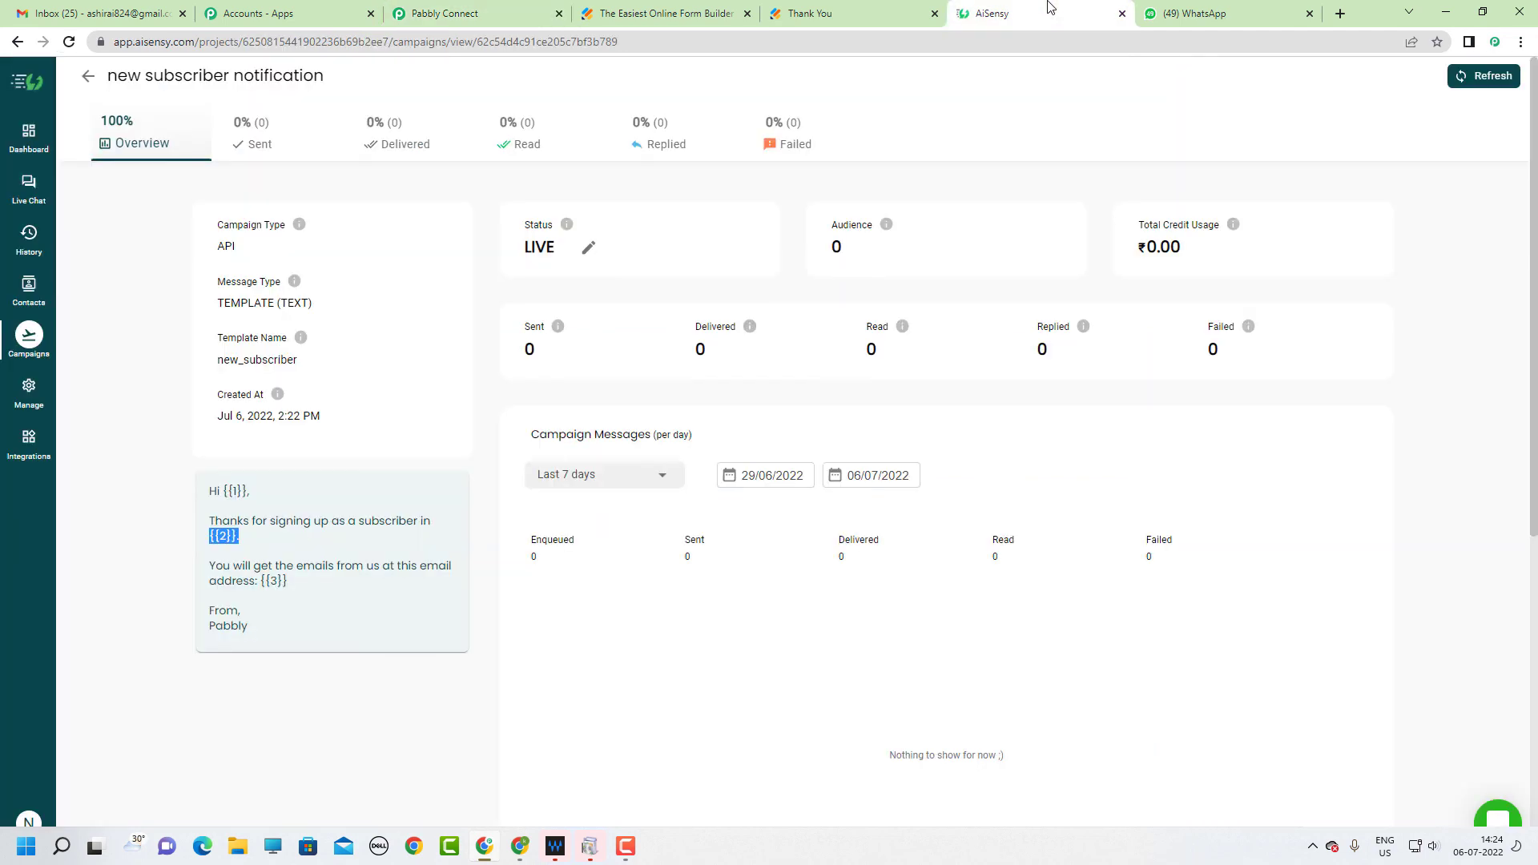
pyautogui.scroll(-2, 293, 503)
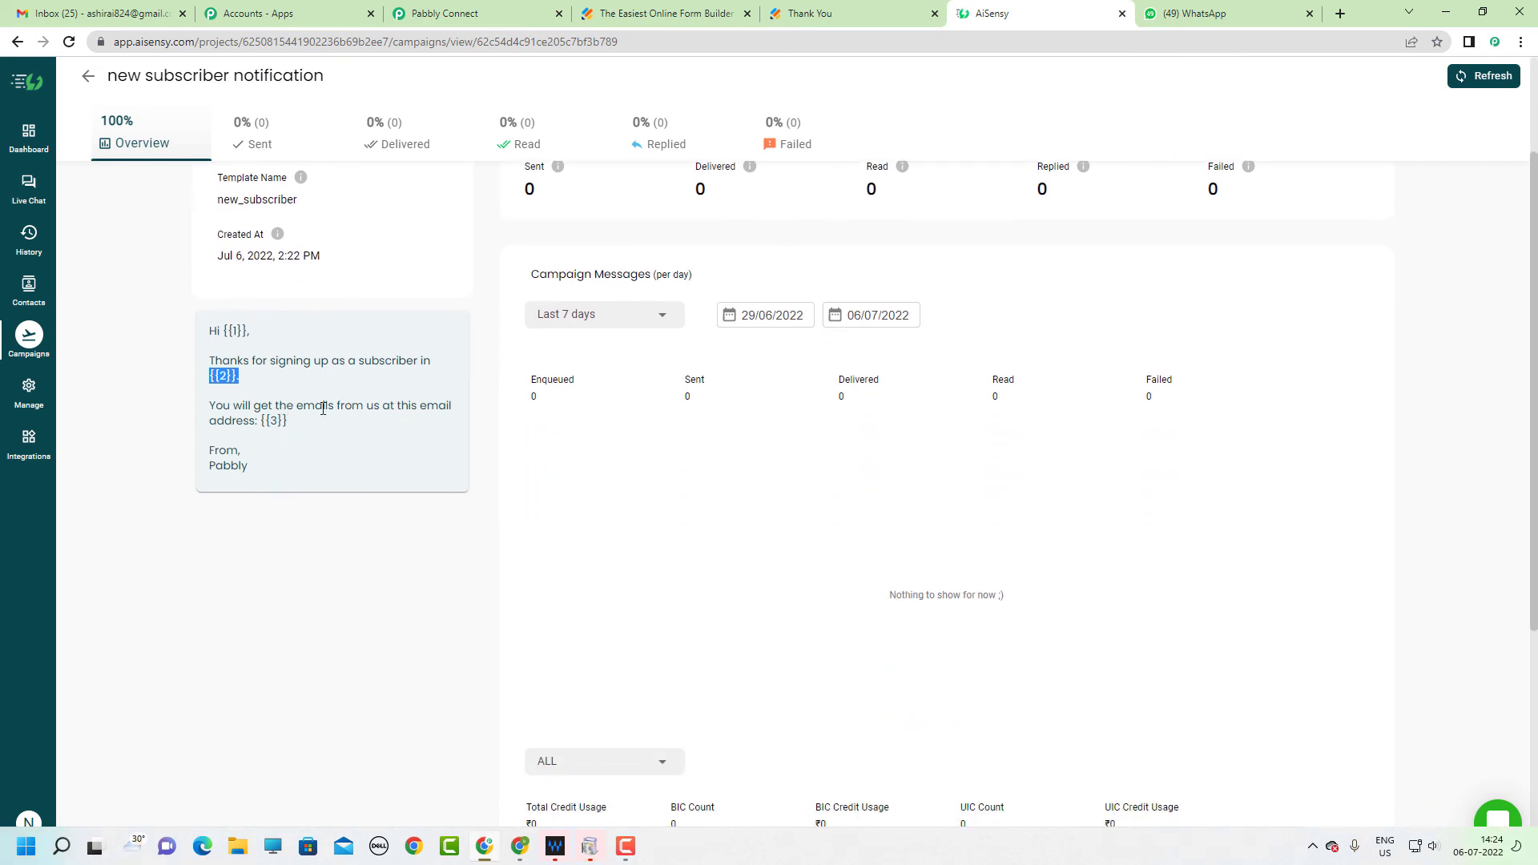
pyautogui.click(234, 436)
pyautogui.moveTo(234, 437); pyautogui.dragTo(289, 423)
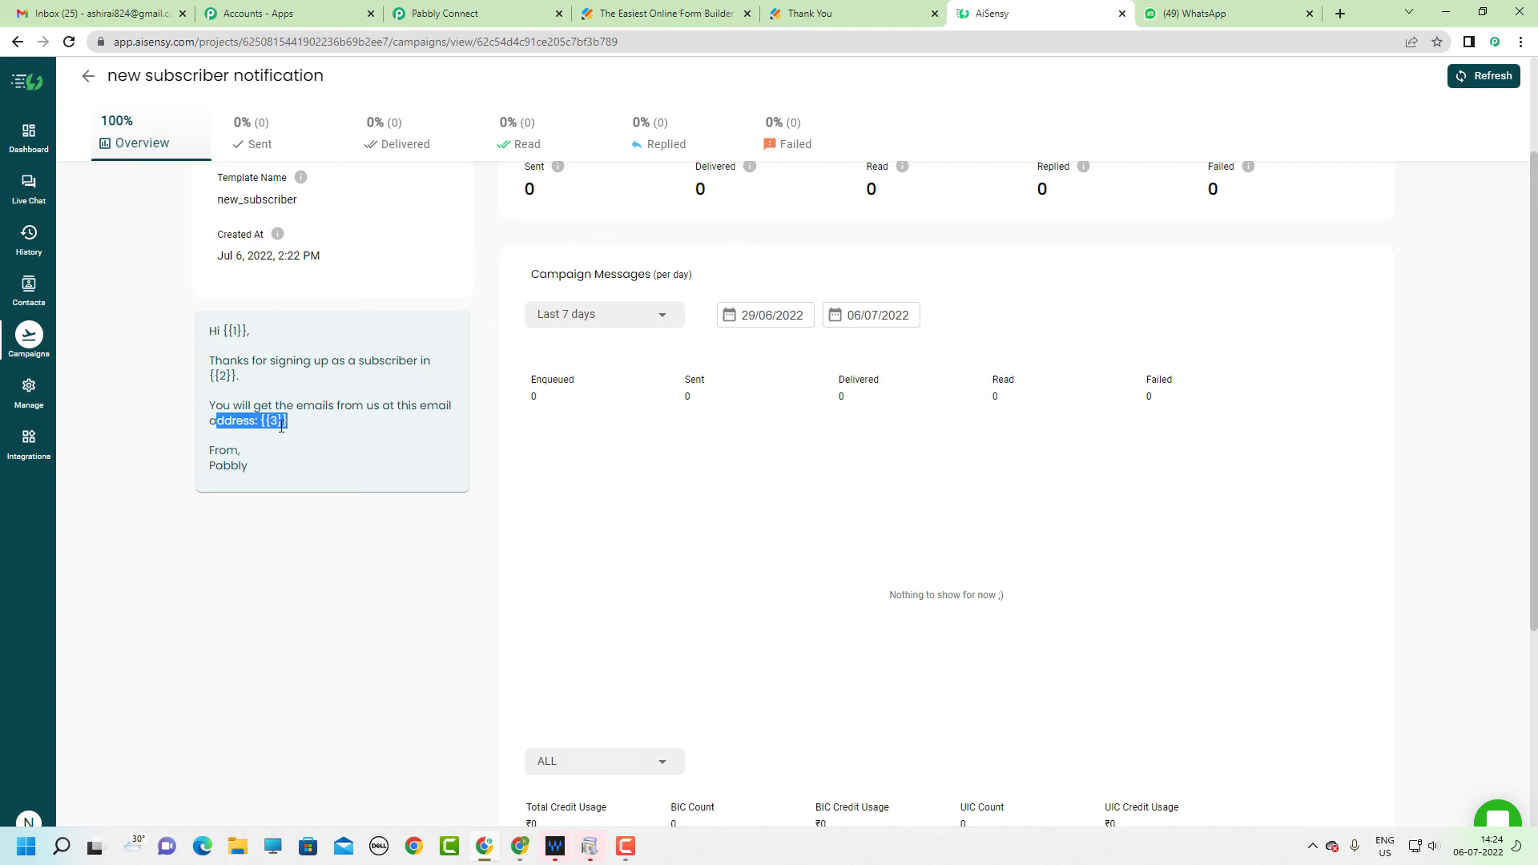
pyautogui.click(234, 436)
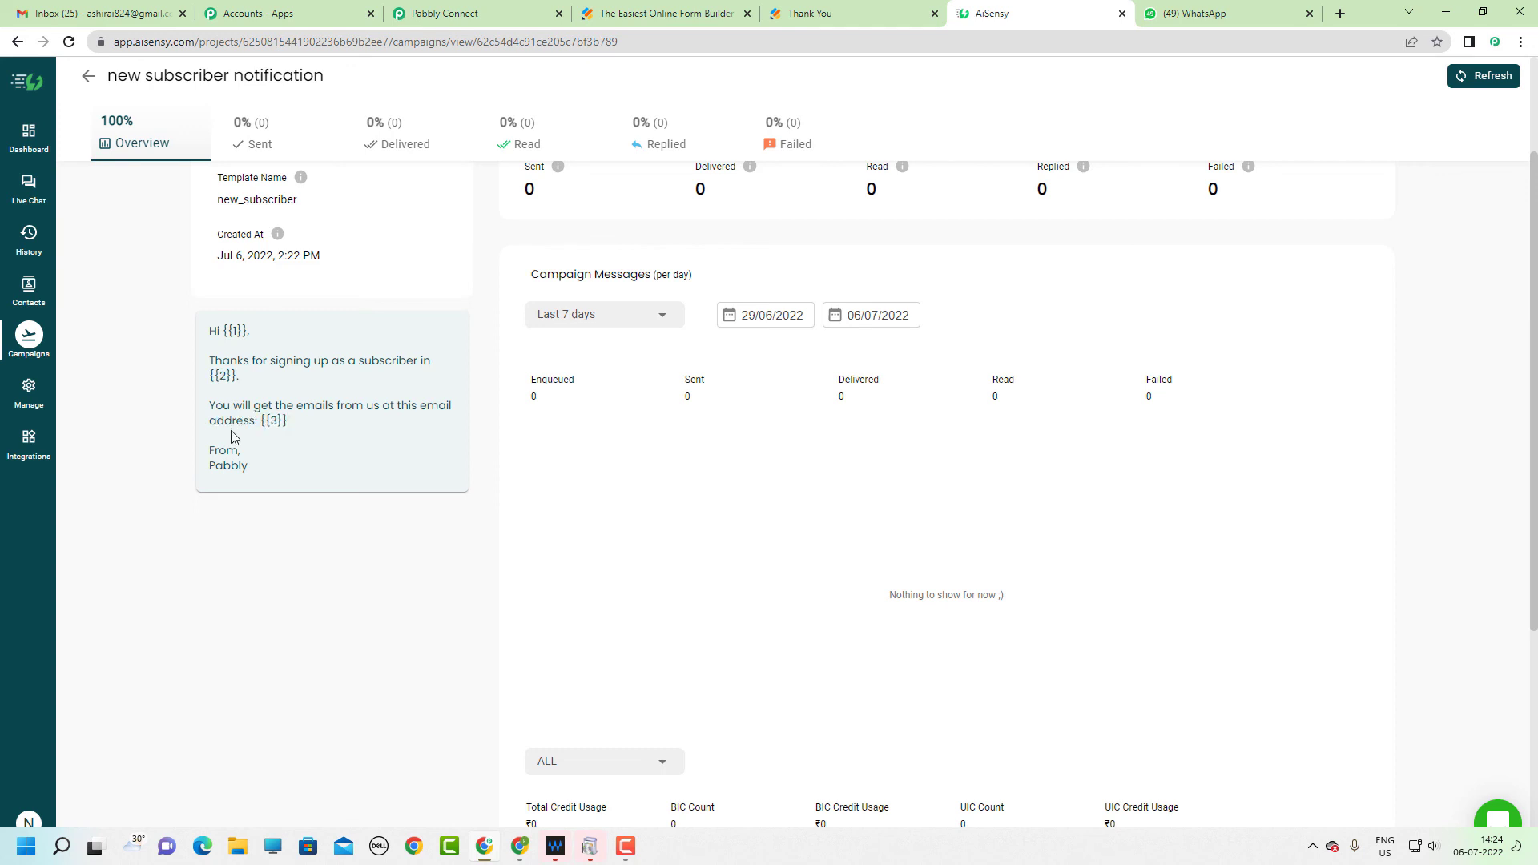
pyautogui.click(446, 7)
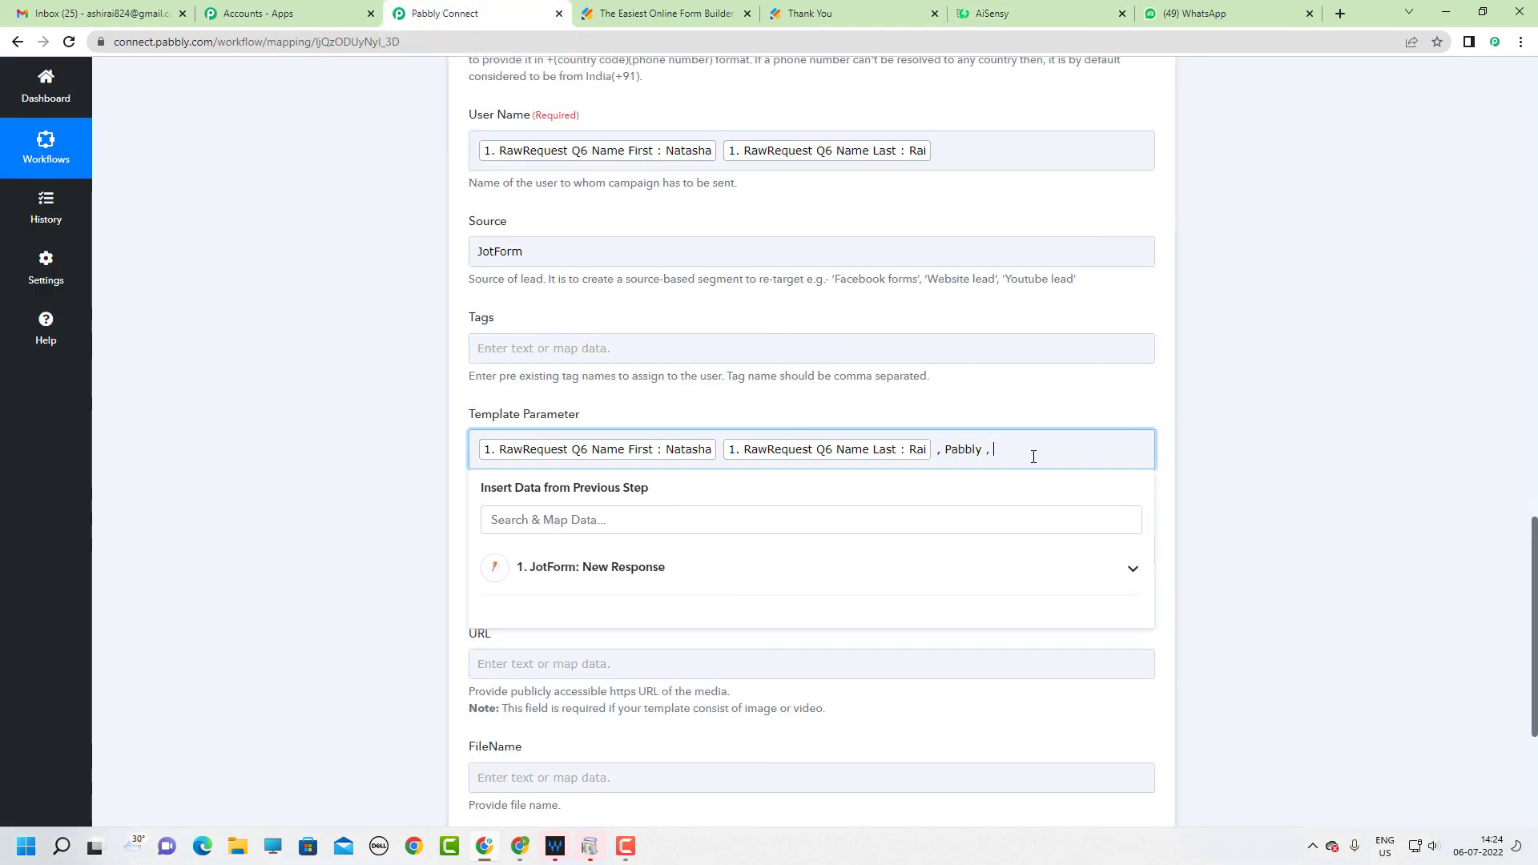
# Insert Q5 Email as the final Template Parameter value
pyautogui.click(573, 558)
pyautogui.scroll(-3, 713, 572)
pyautogui.scroll(-3, 673, 544)
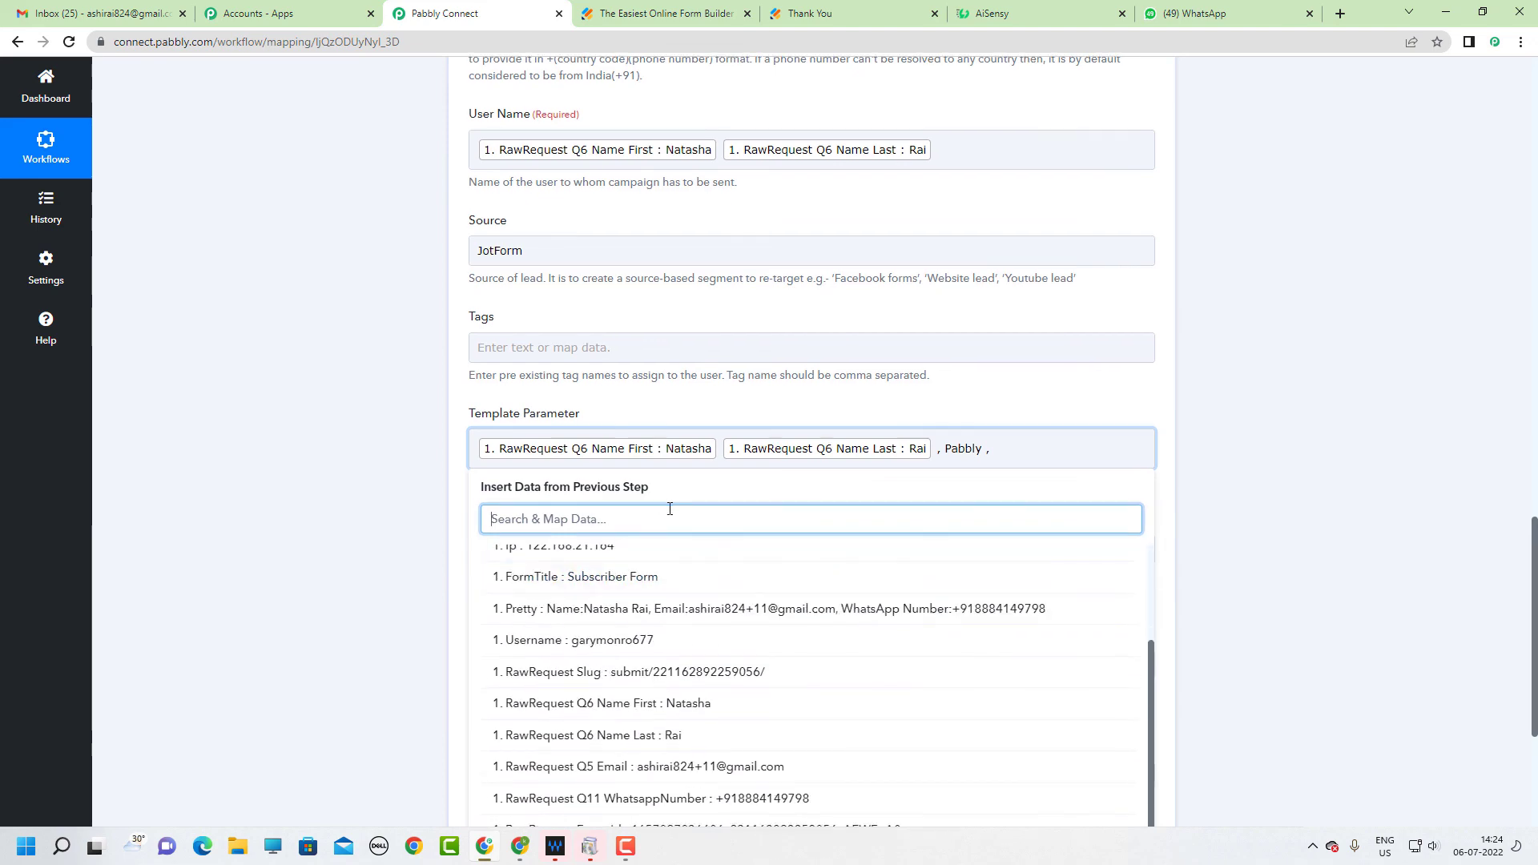
pyautogui.scroll(-3, 690, 558)
pyautogui.scroll(-1, 709, 576)
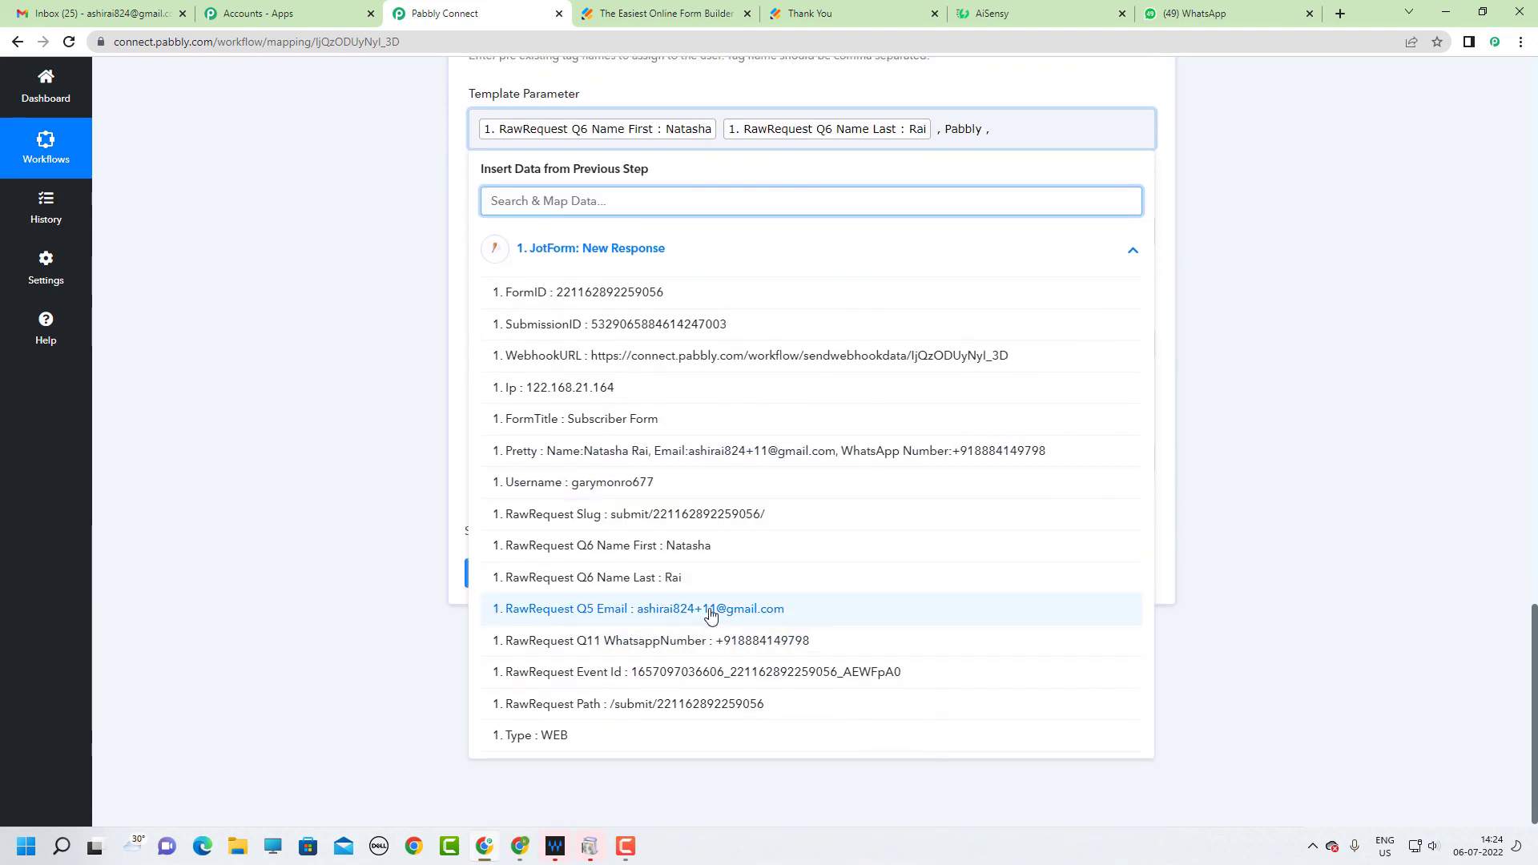
pyautogui.click(710, 614)
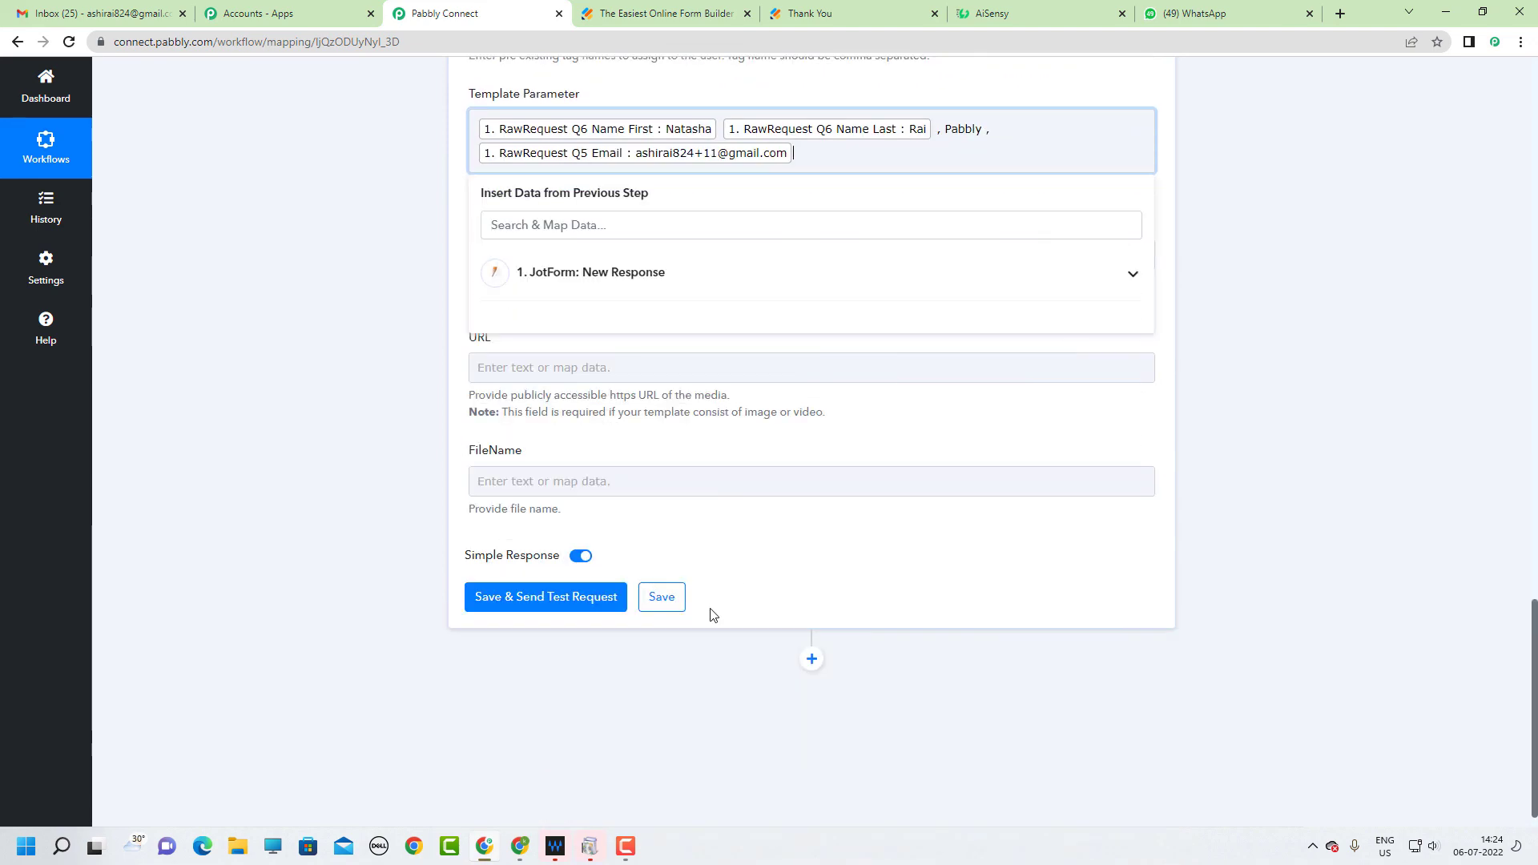
pyautogui.click(274, 298)
pyautogui.scroll(4, 300, 433)
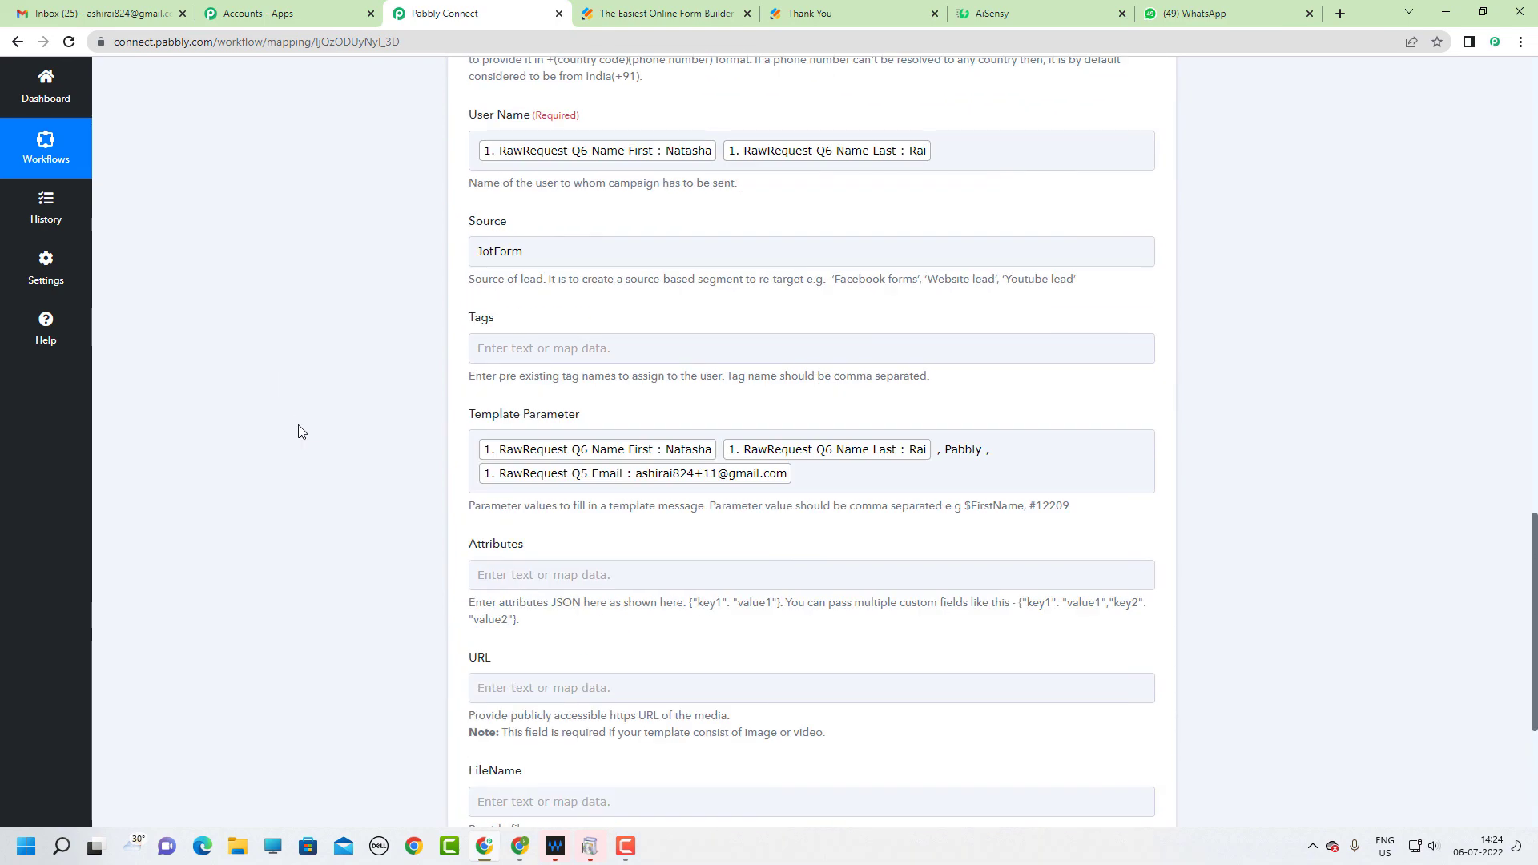
pyautogui.scroll(-5, 300, 432)
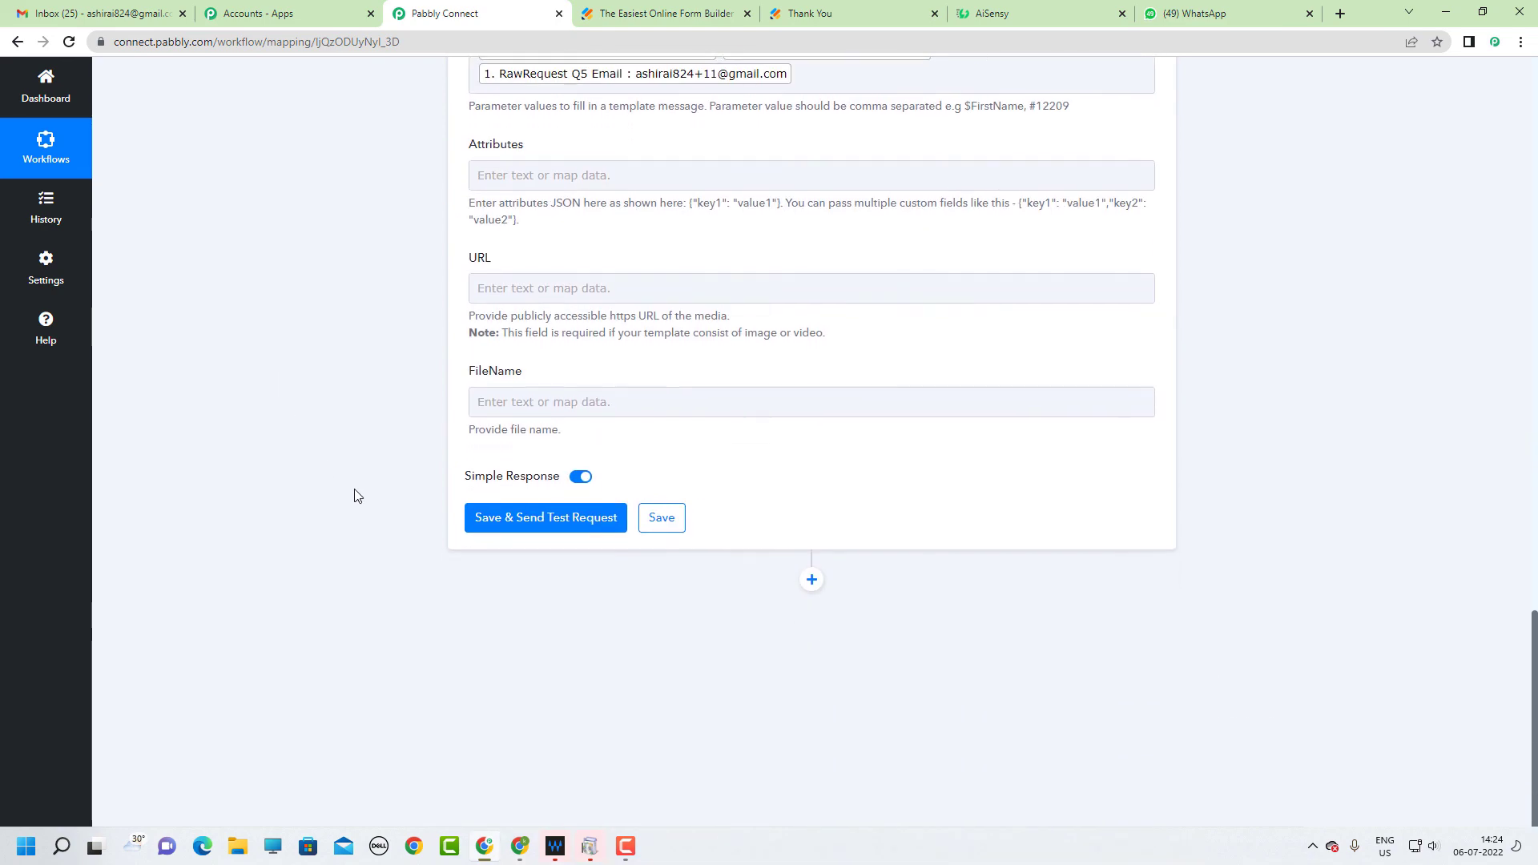
# Save the AiSensy step and send a test request, receiving a Success response
pyautogui.click(497, 518)
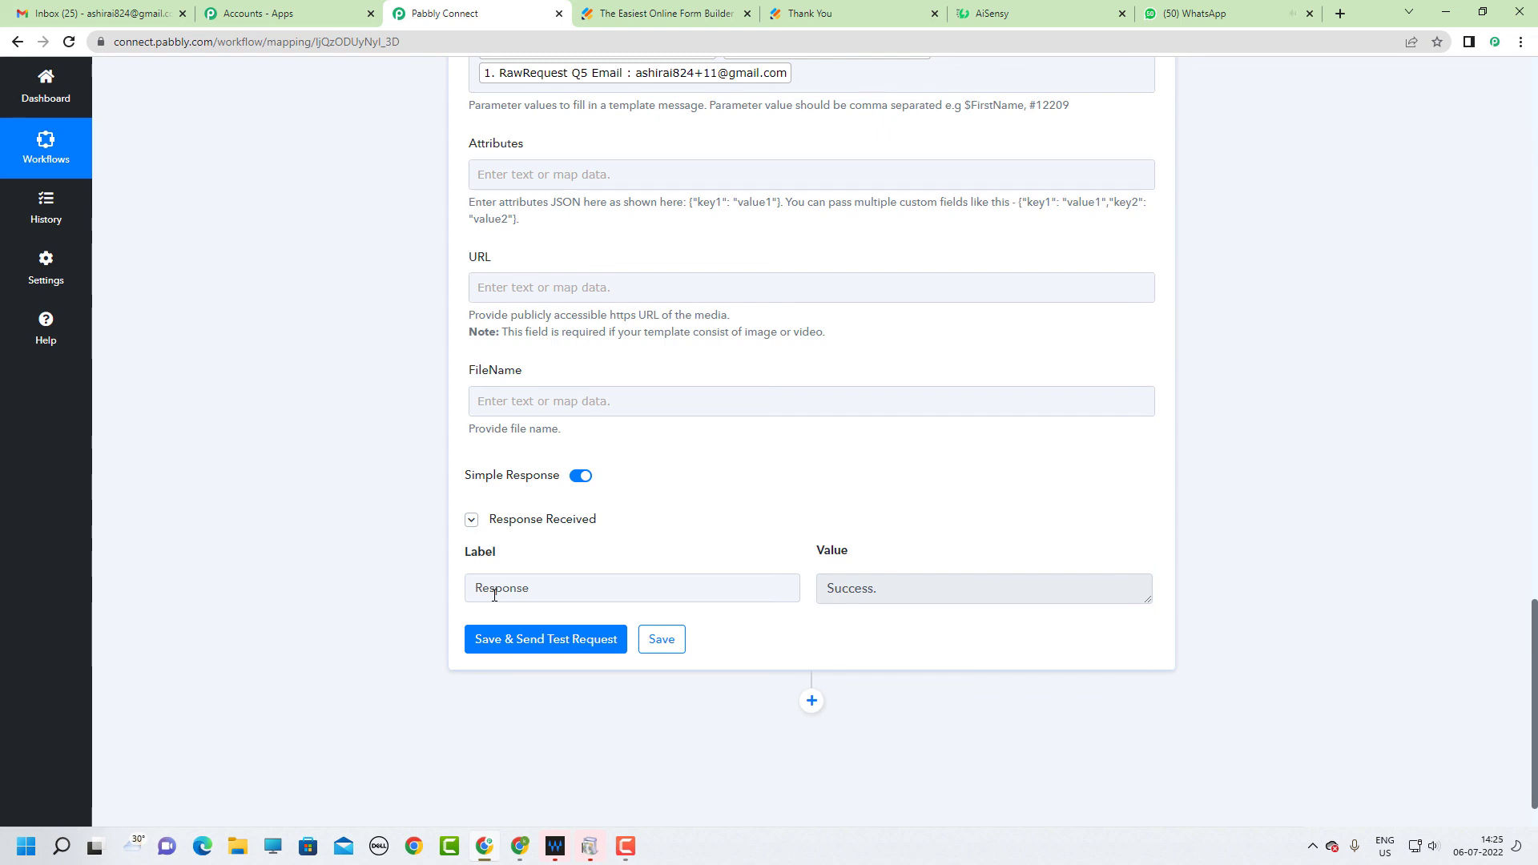
# Verify the AiSensy WhatsApp message shows the respondent's name, Pabbly and signup email, then return to the workflow
pyautogui.click(1188, 8)
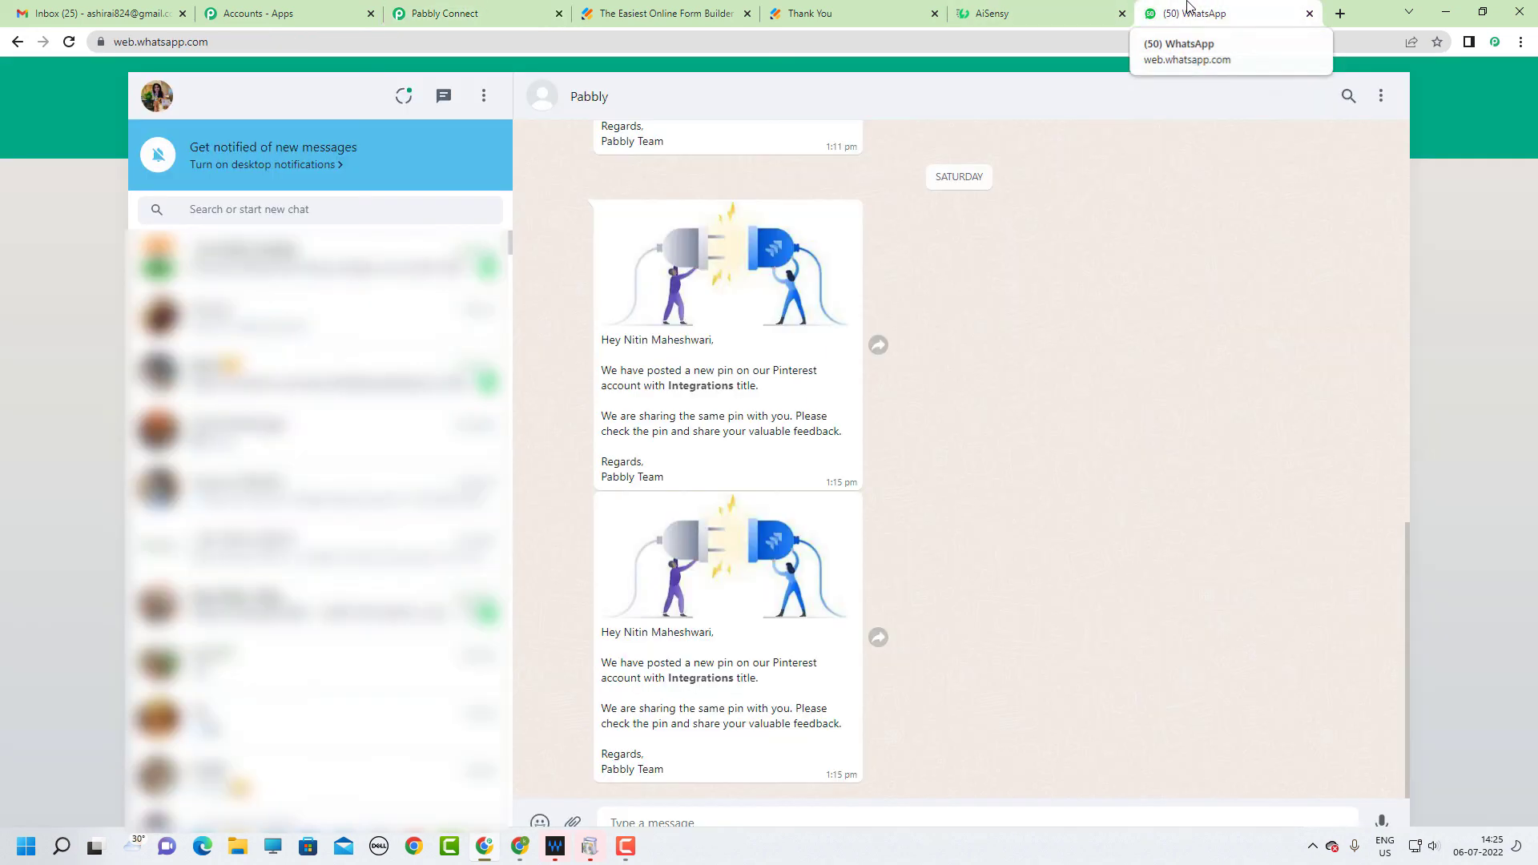
pyautogui.click(425, 266)
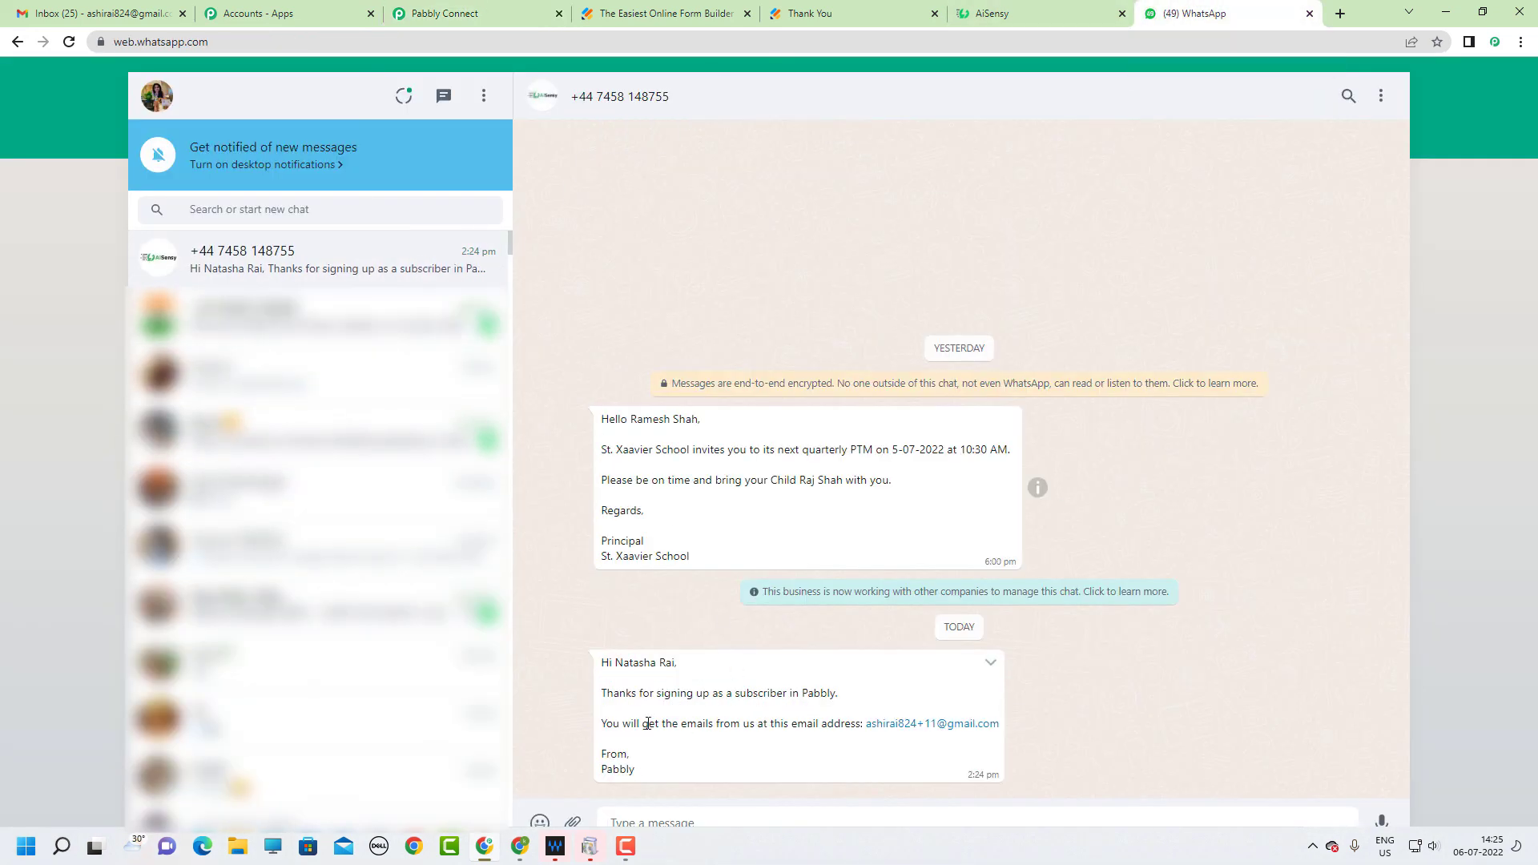
pyautogui.moveTo(601, 663); pyautogui.dragTo(713, 671)
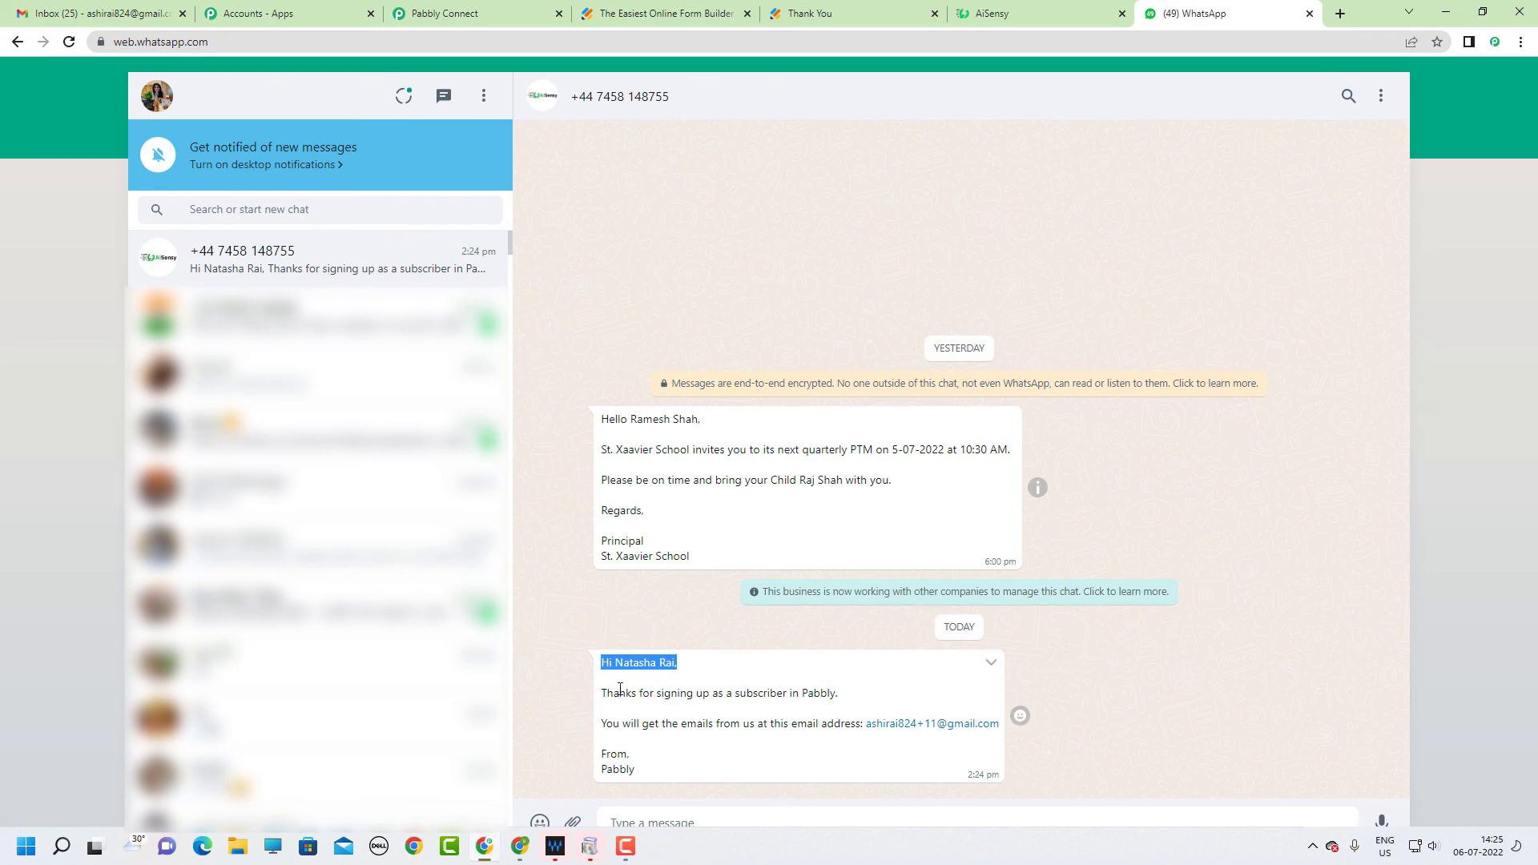
pyautogui.moveTo(601, 693); pyautogui.dragTo(851, 705)
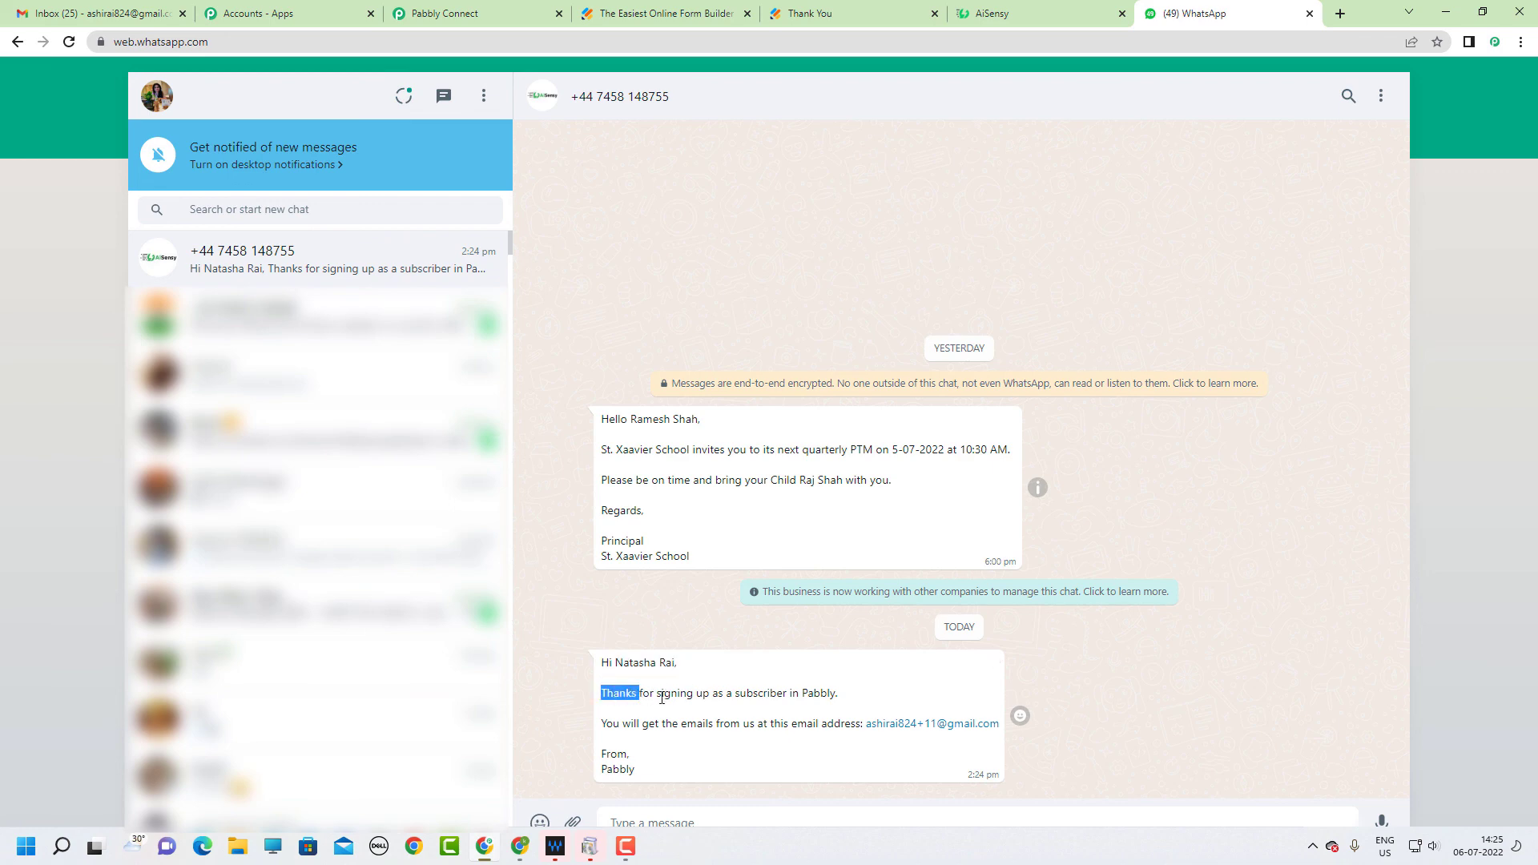
pyautogui.doubleClick(812, 694)
pyautogui.moveTo(616, 662); pyautogui.dragTo(677, 663)
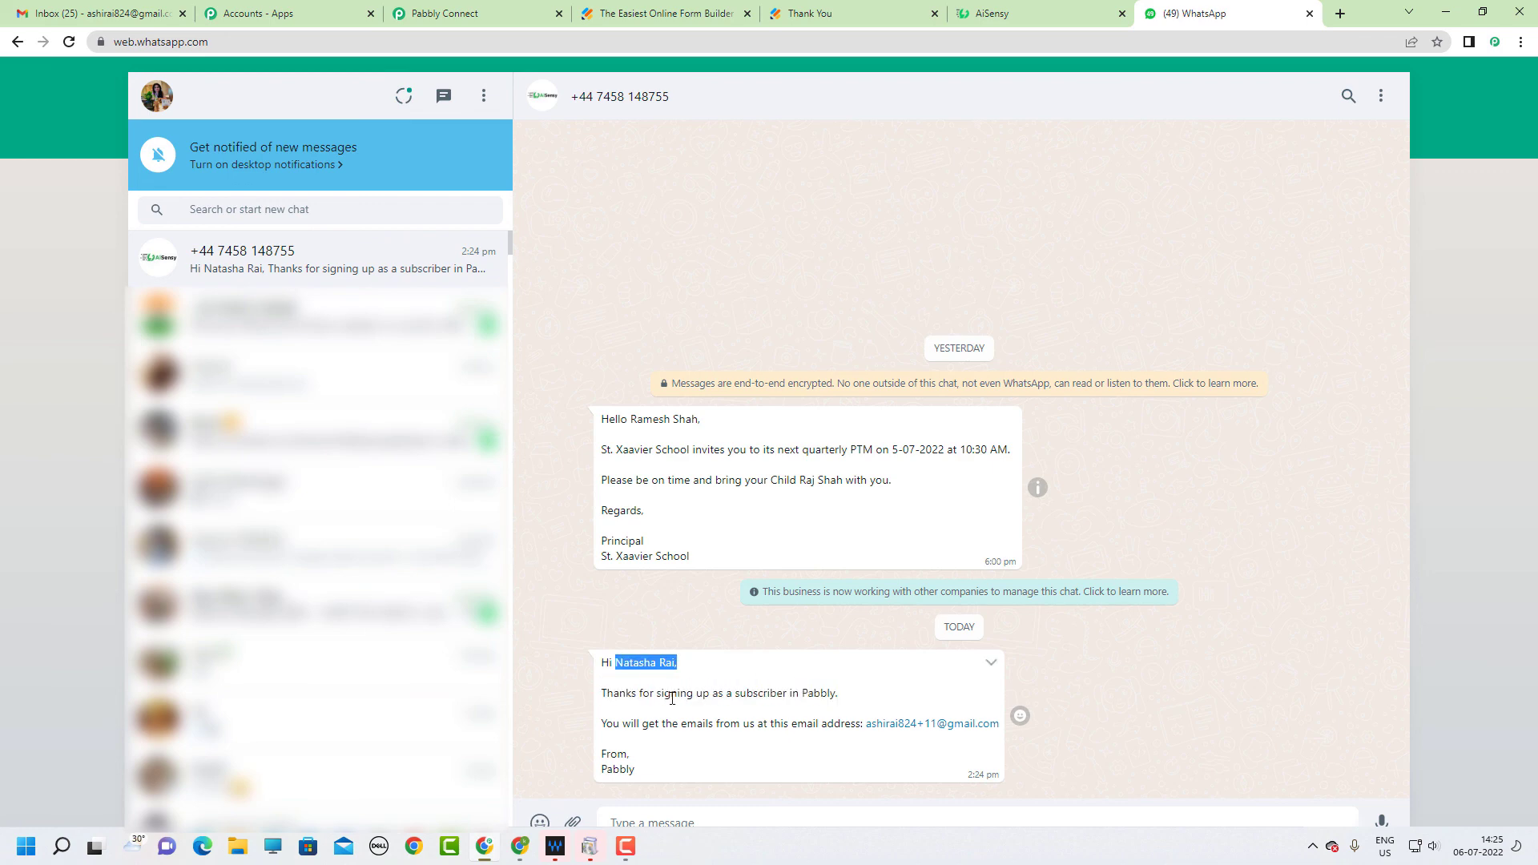
pyautogui.moveTo(601, 723); pyautogui.dragTo(816, 725)
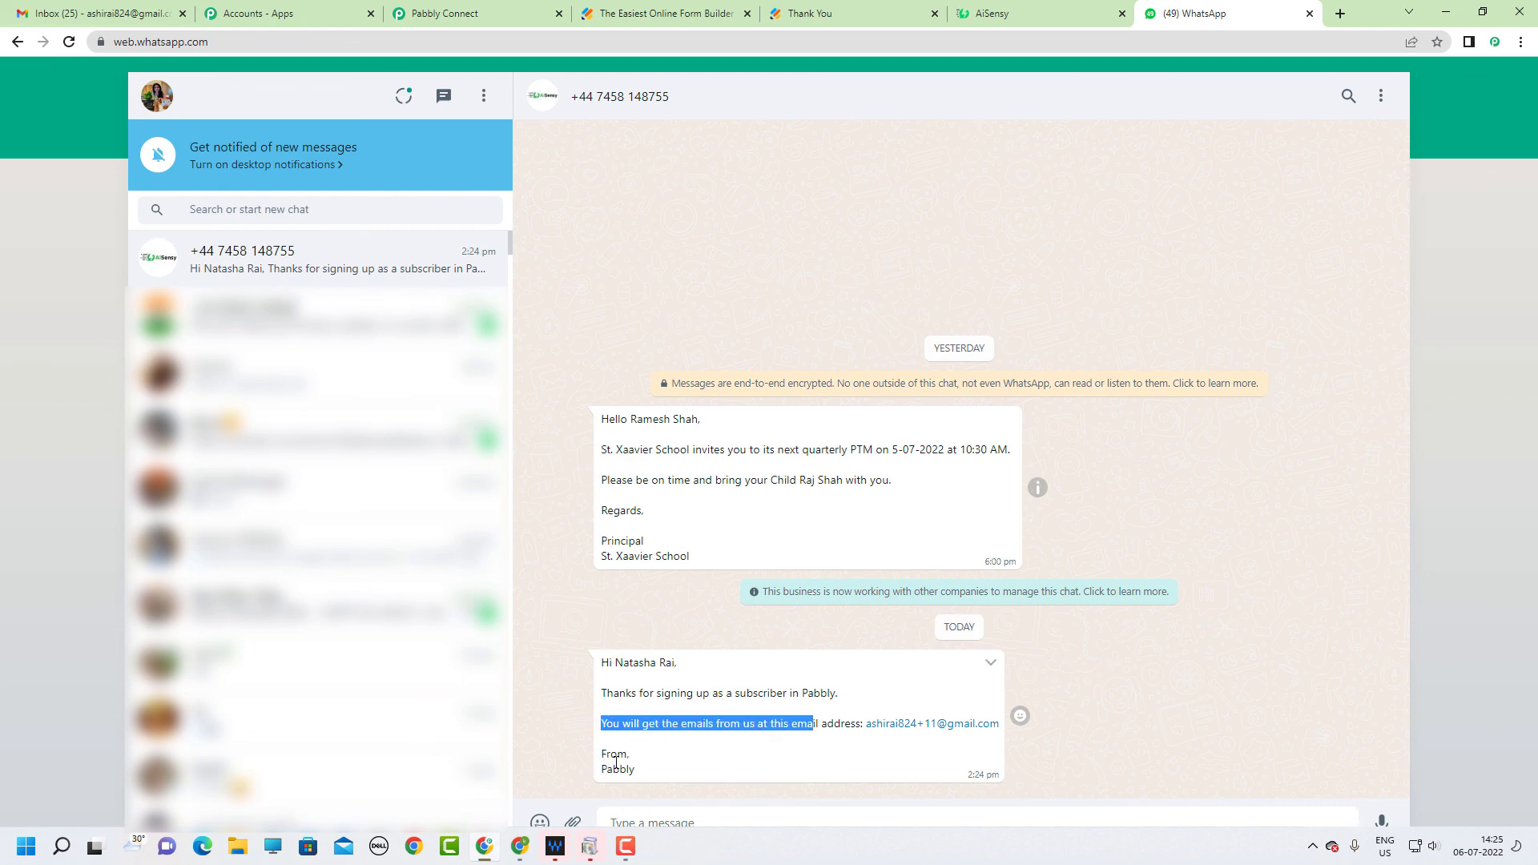
pyautogui.click(472, 9)
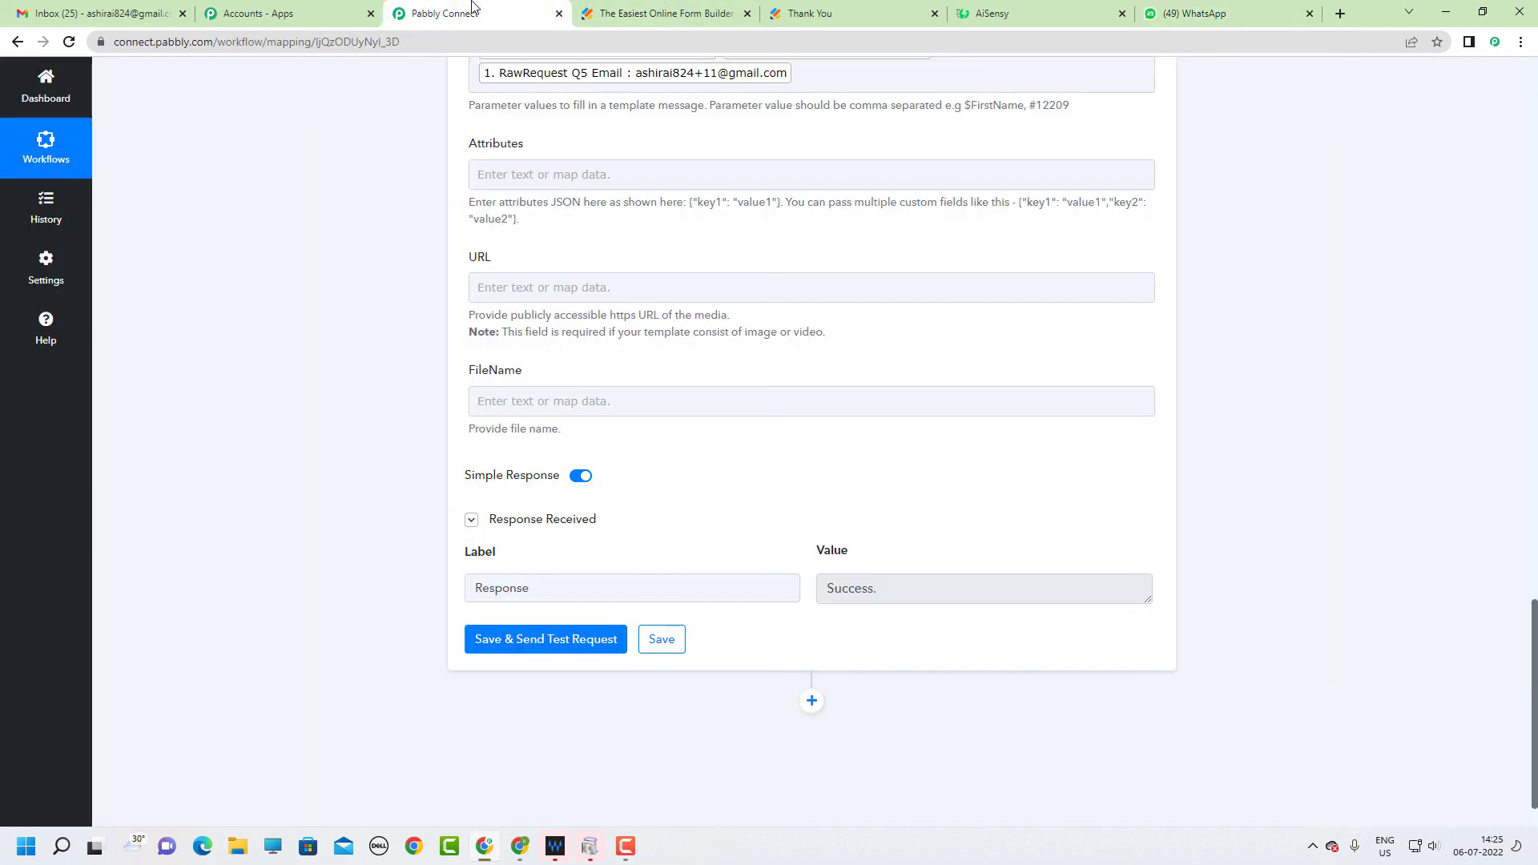